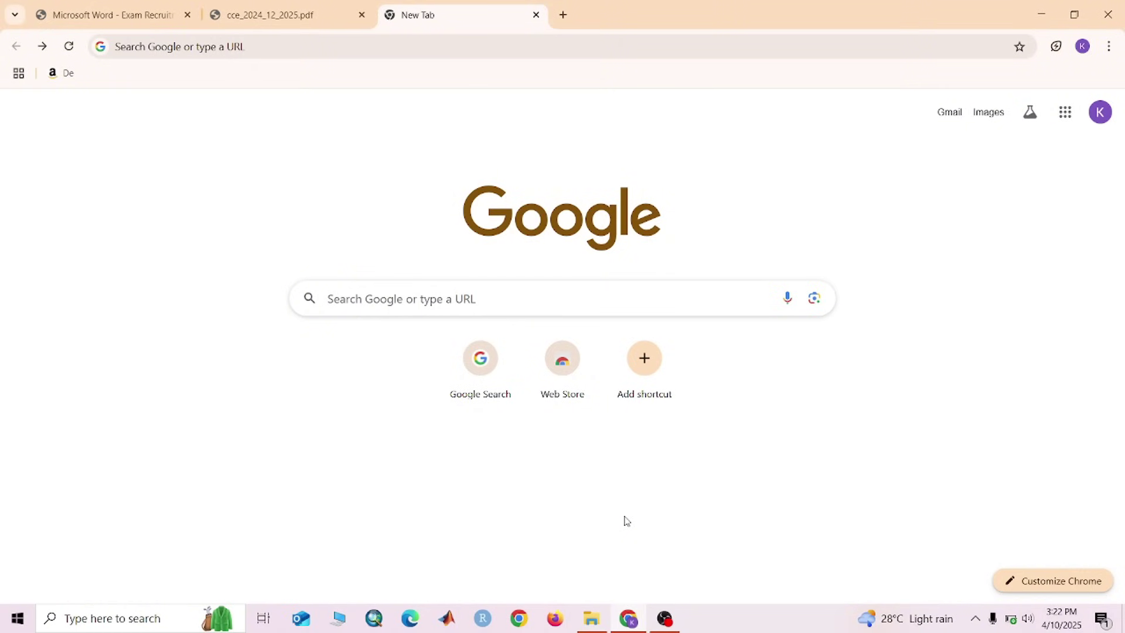
# Search Google for 'apsc'
pyautogui.click(467, 298)
pyautogui.write('apsc')
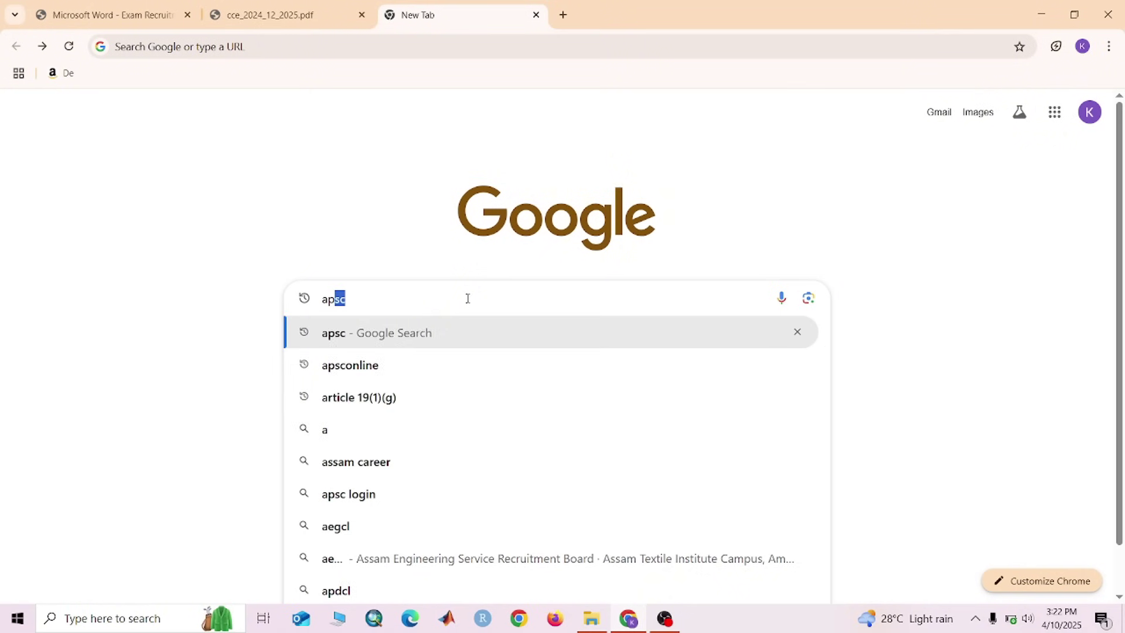
pyautogui.press('Return')
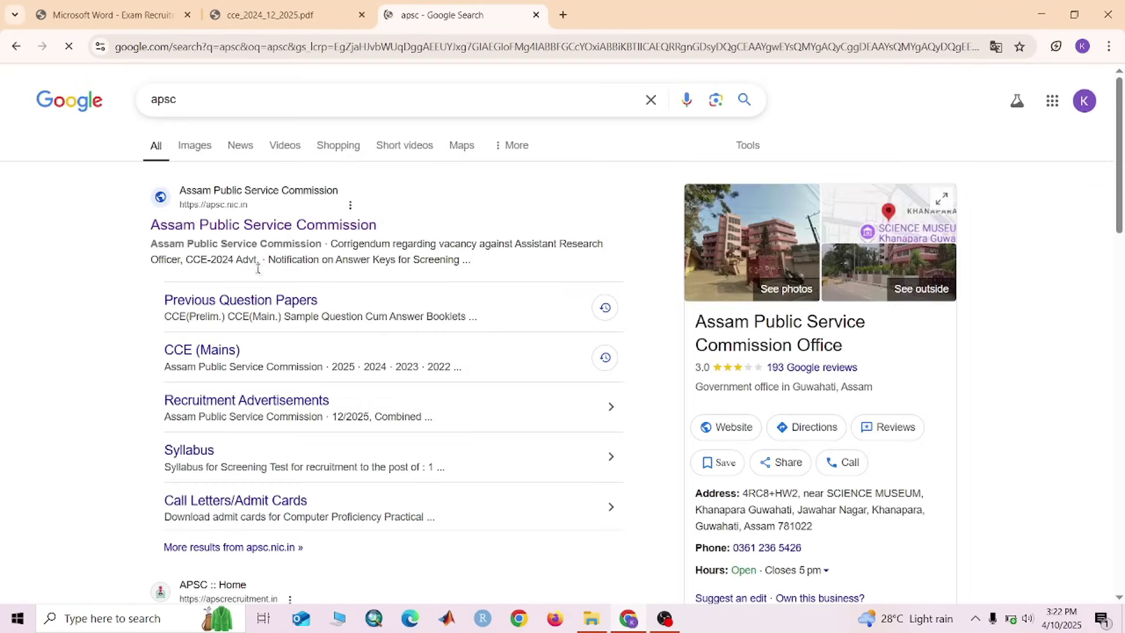
# Open the Assam Public Service Commission site and follow APPLY HERE for the CCE 2024 advertisement
pyautogui.click(292, 228)
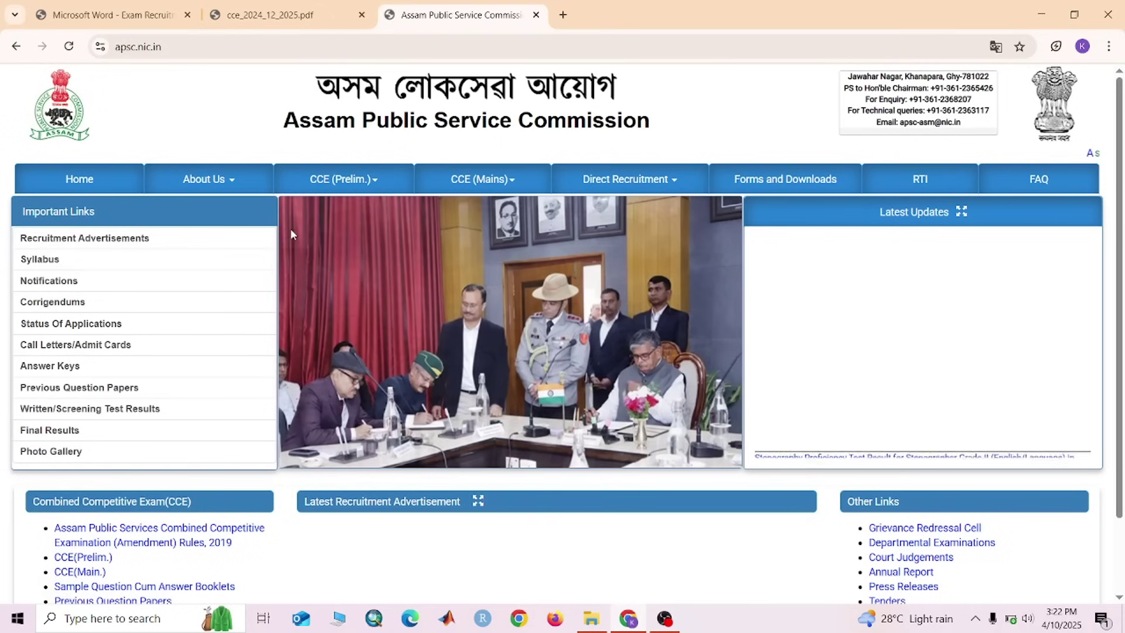
pyautogui.scroll(-2, 504, 342)
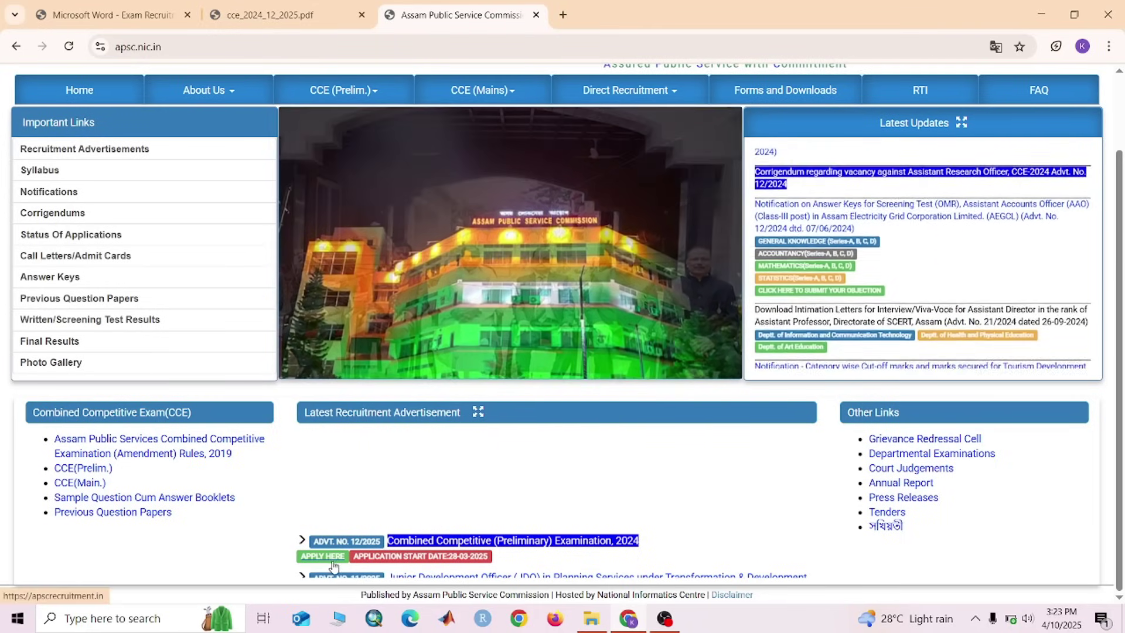
pyautogui.click(331, 557)
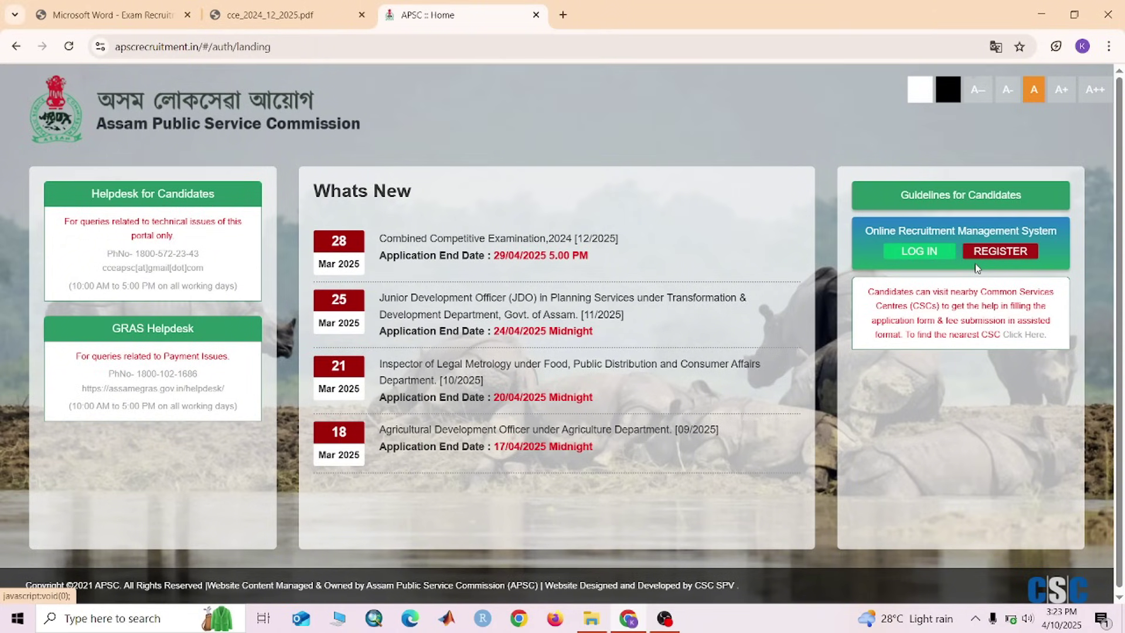
# Open the REGISTER form and focus Full Name, dismissing the saved-address autofill suggestion
pyautogui.click(1004, 251)
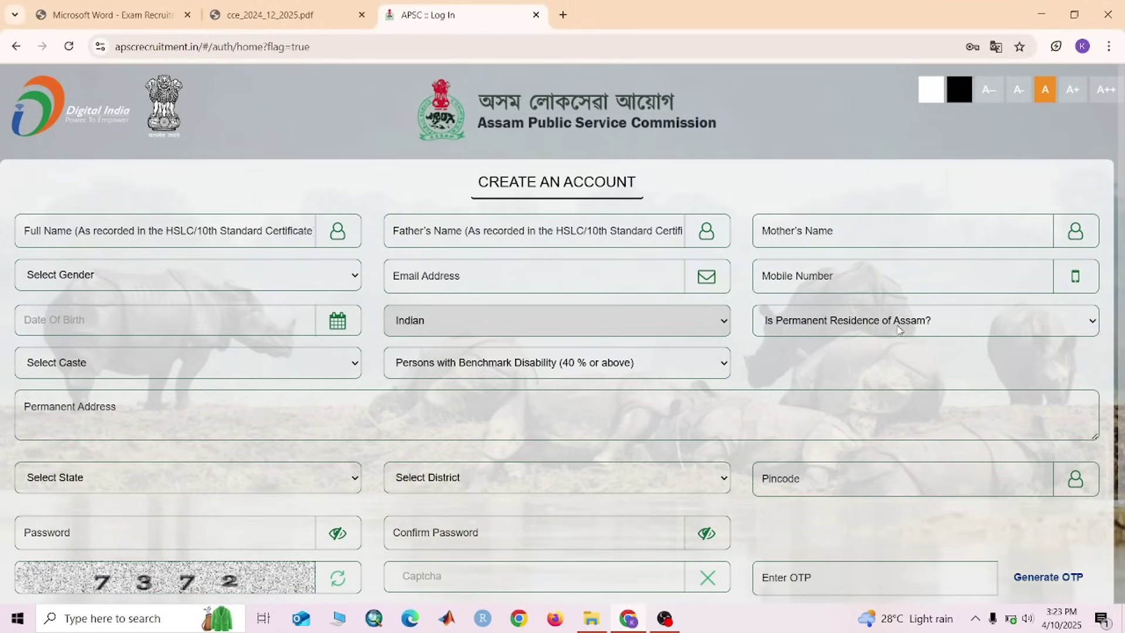
pyautogui.scroll(-3, 737, 479)
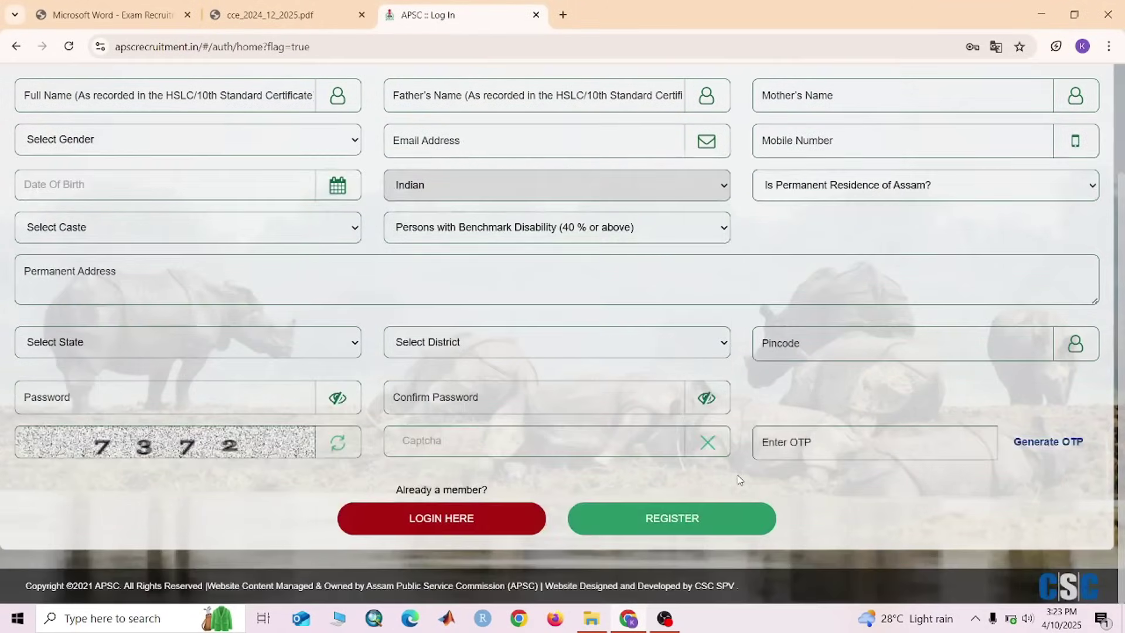
pyautogui.scroll(3, 485, 399)
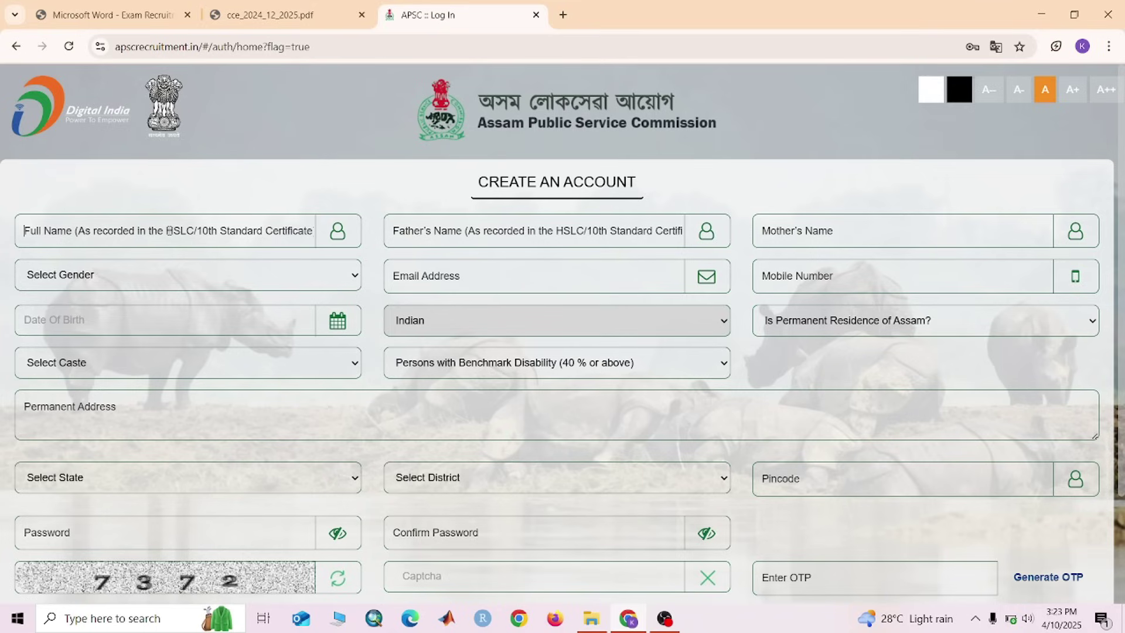
pyautogui.click(168, 230)
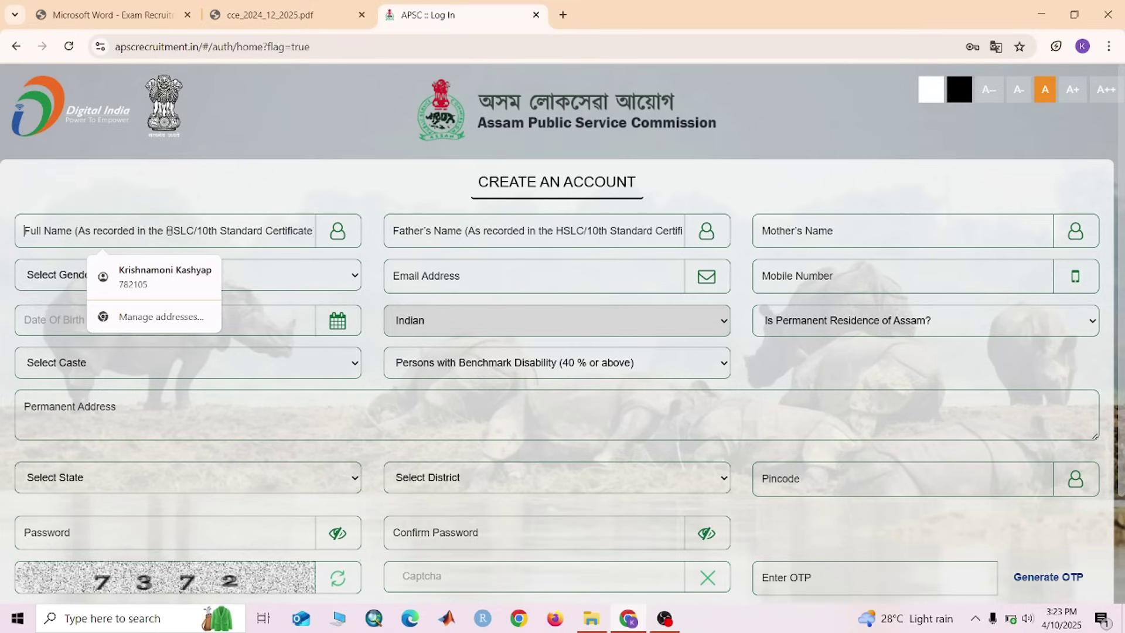
pyautogui.click(230, 156)
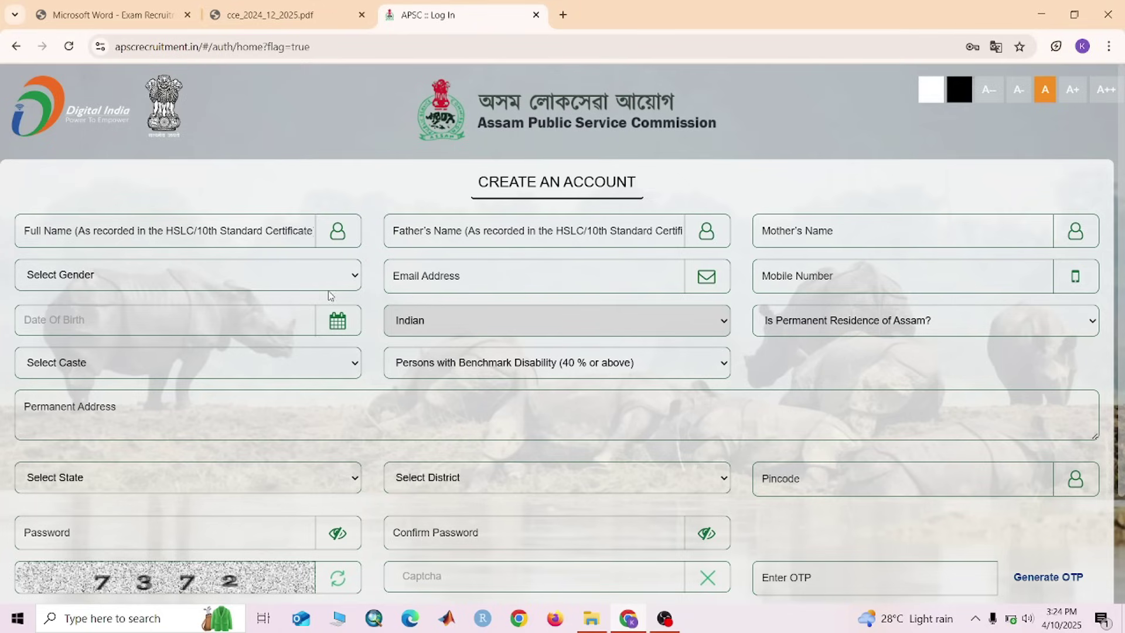
pyautogui.click(253, 282)
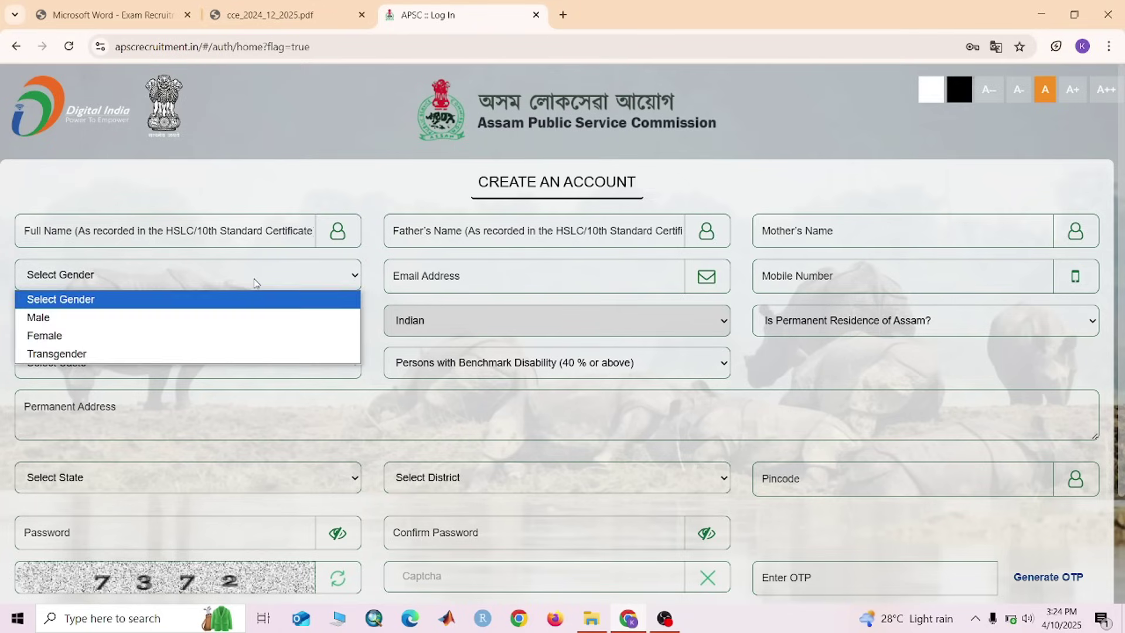
pyautogui.click(266, 281)
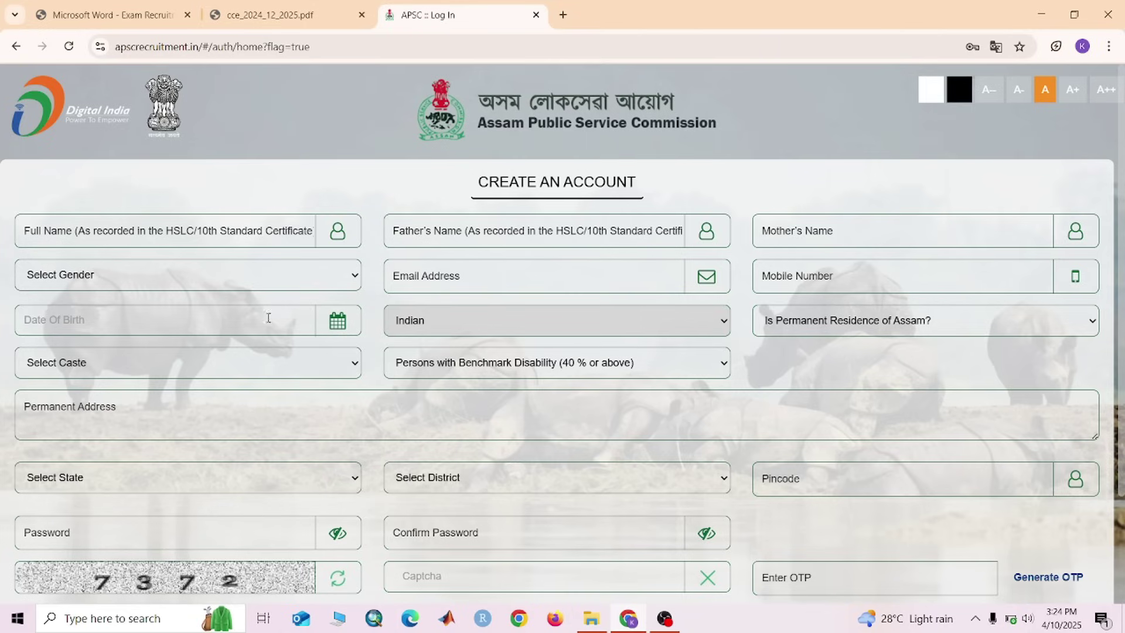
pyautogui.click(915, 323)
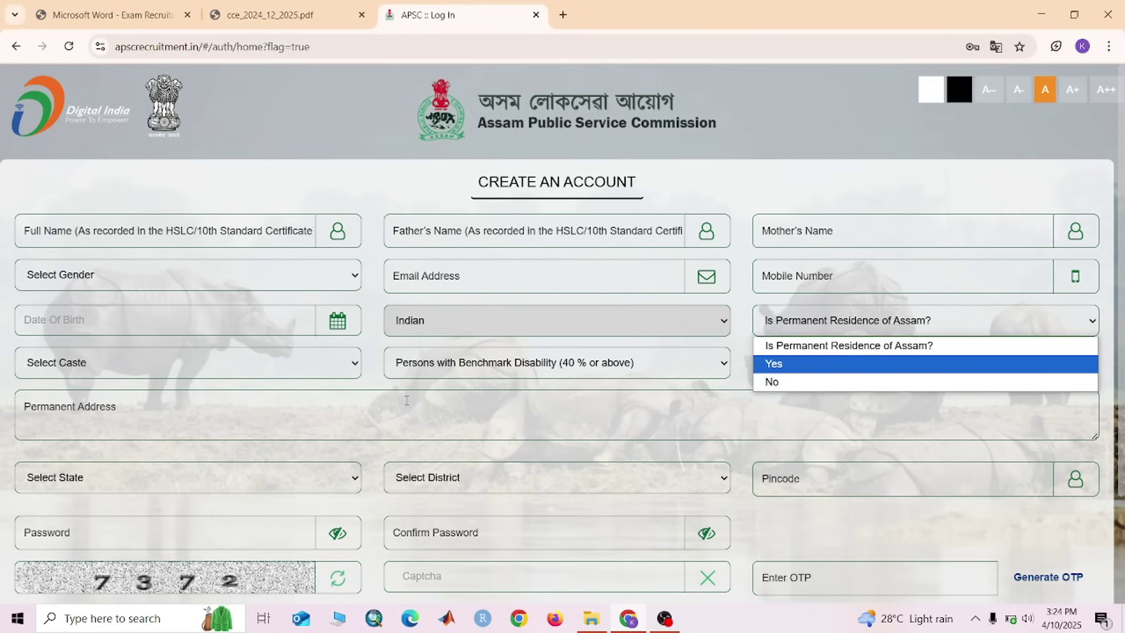
pyautogui.click(227, 365)
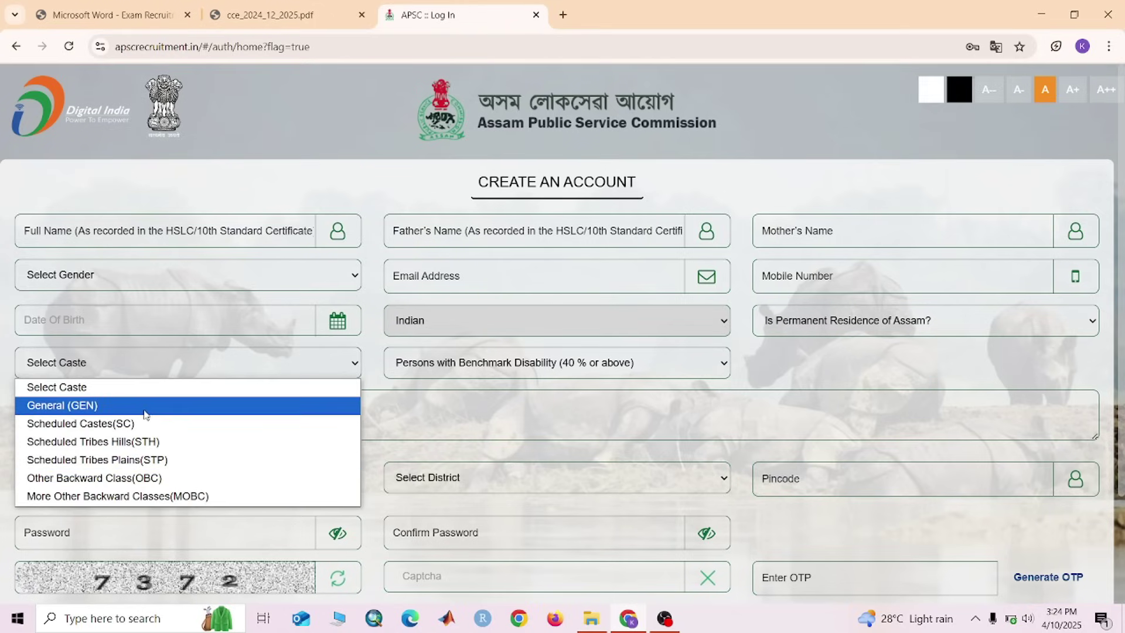
pyautogui.click(156, 364)
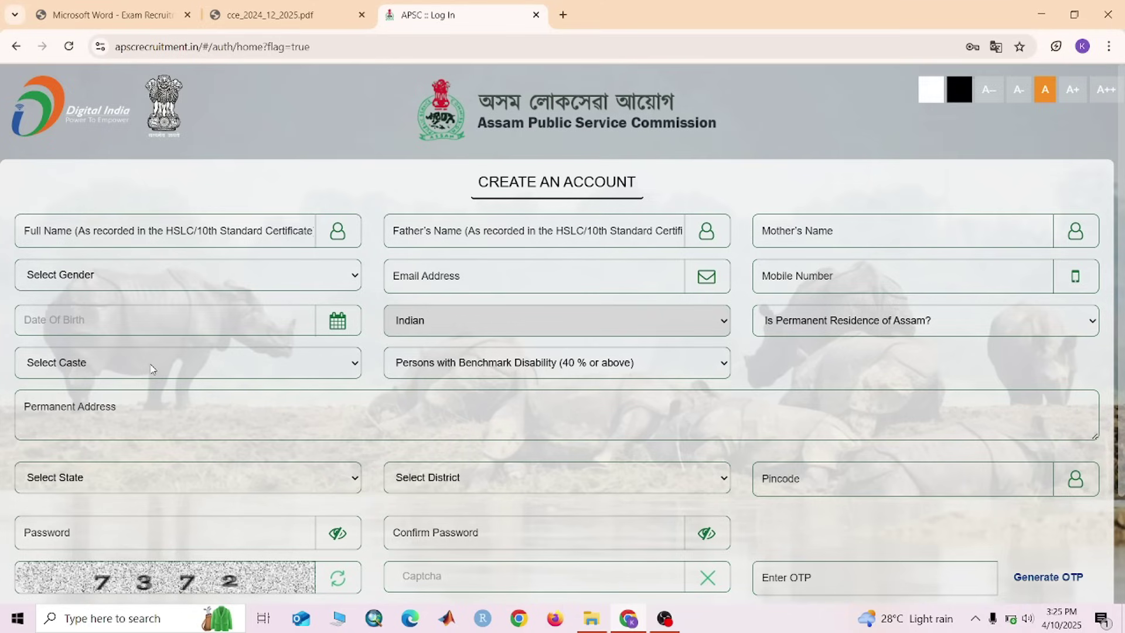
pyautogui.click(151, 369)
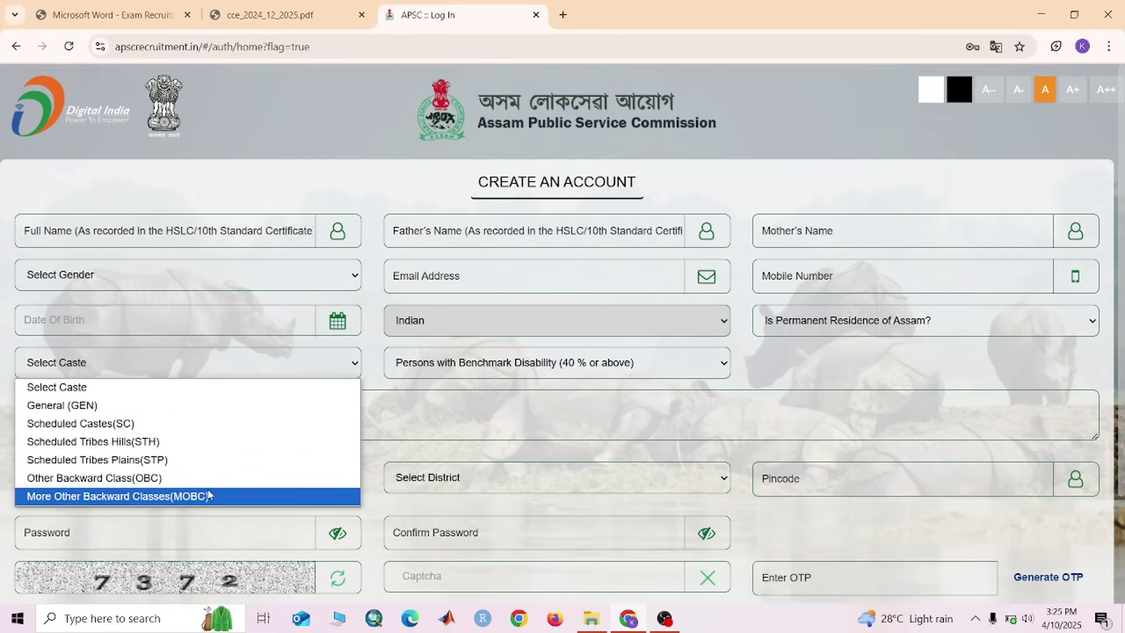
pyautogui.click(437, 363)
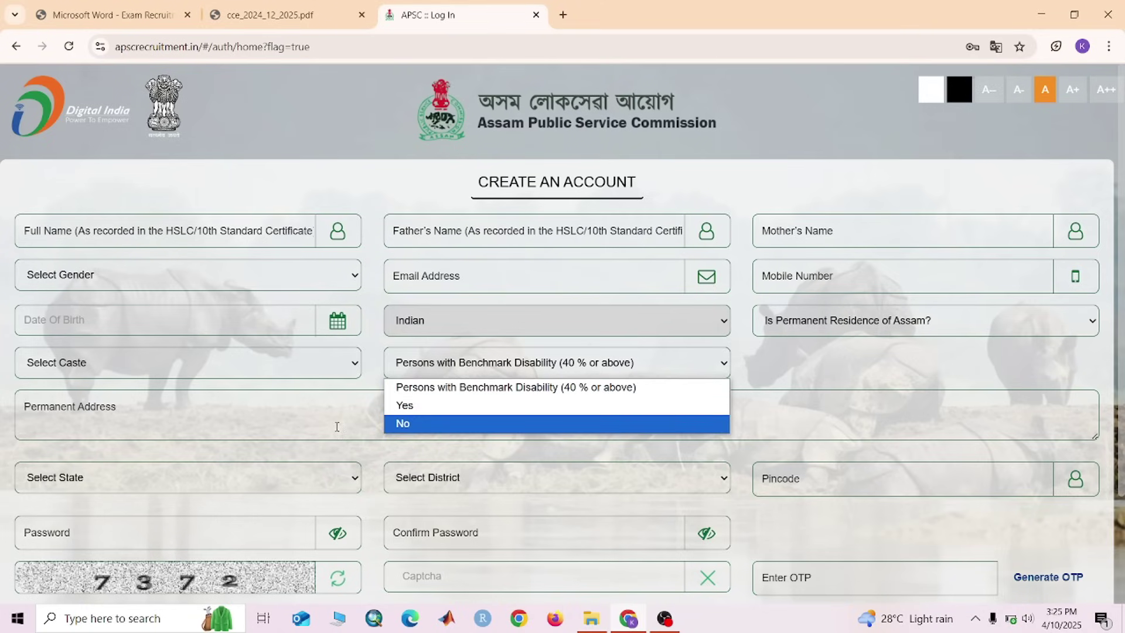
pyautogui.click(211, 409)
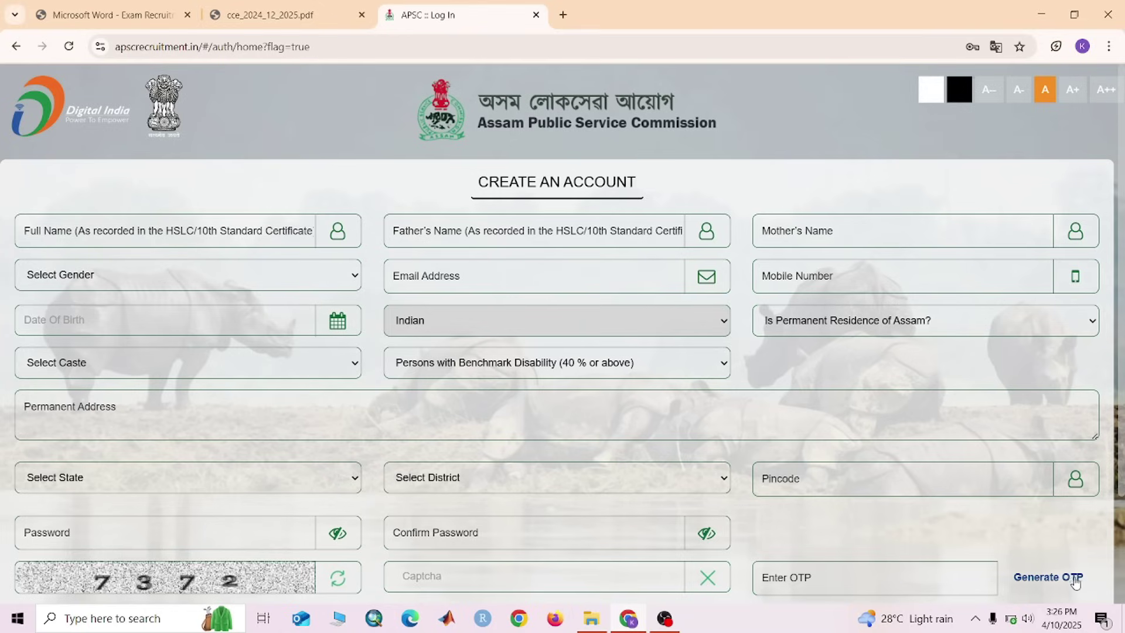
pyautogui.scroll(-3, 995, 480)
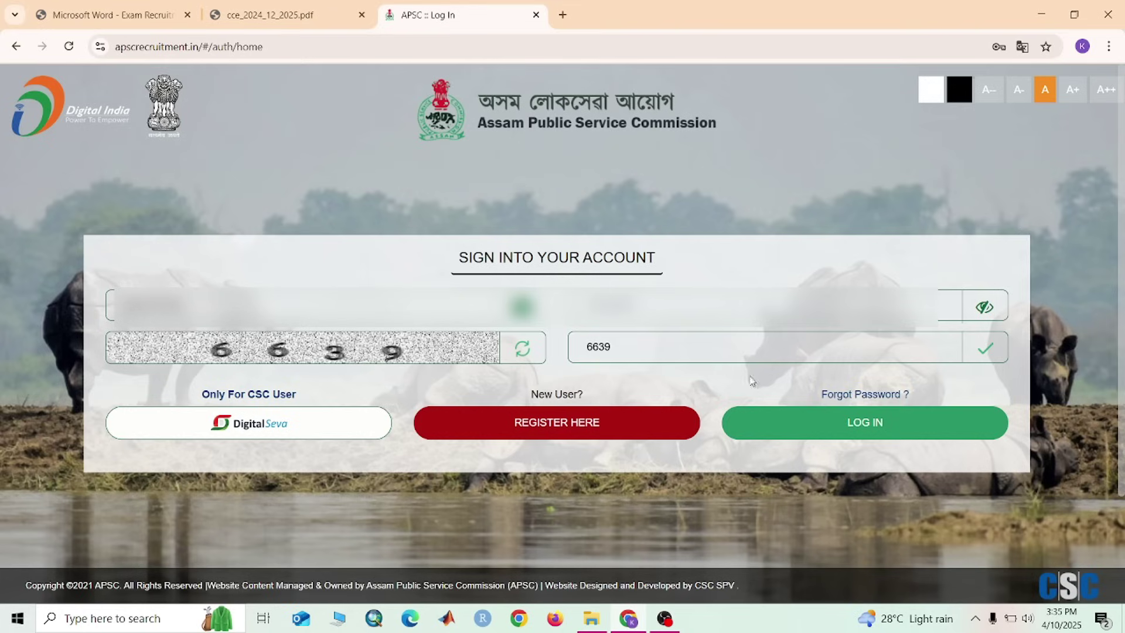
# Log in to the candidate account with the entered credentials
pyautogui.click(832, 435)
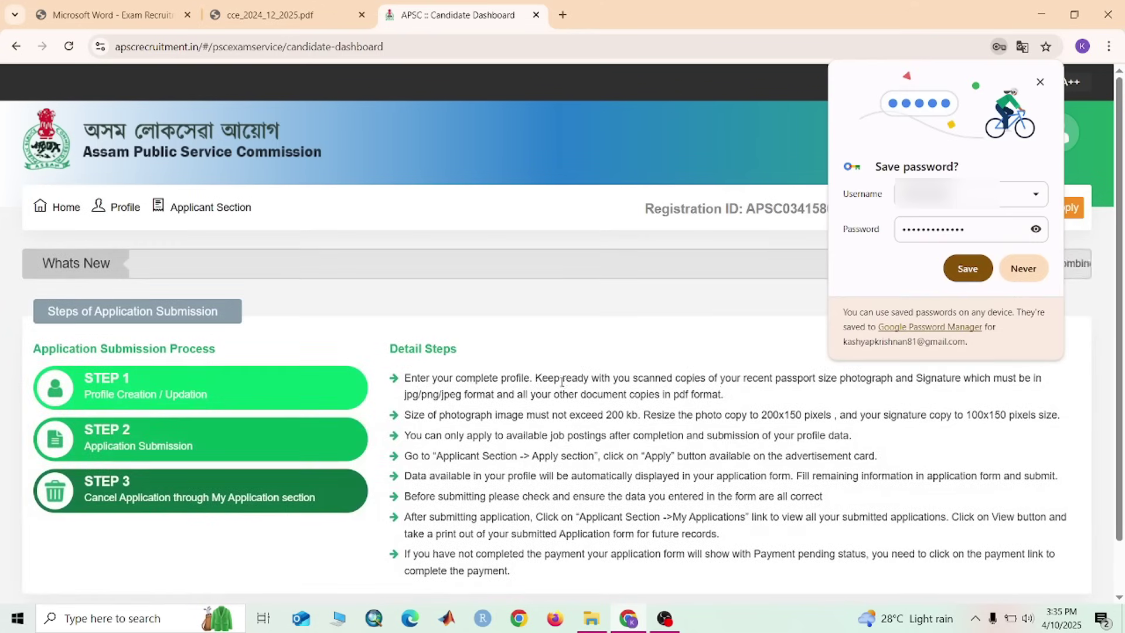
# Decline Chrome's password save and open Profile from the Applicant Section menu
pyautogui.click(1023, 268)
pyautogui.scroll(-1, 596, 381)
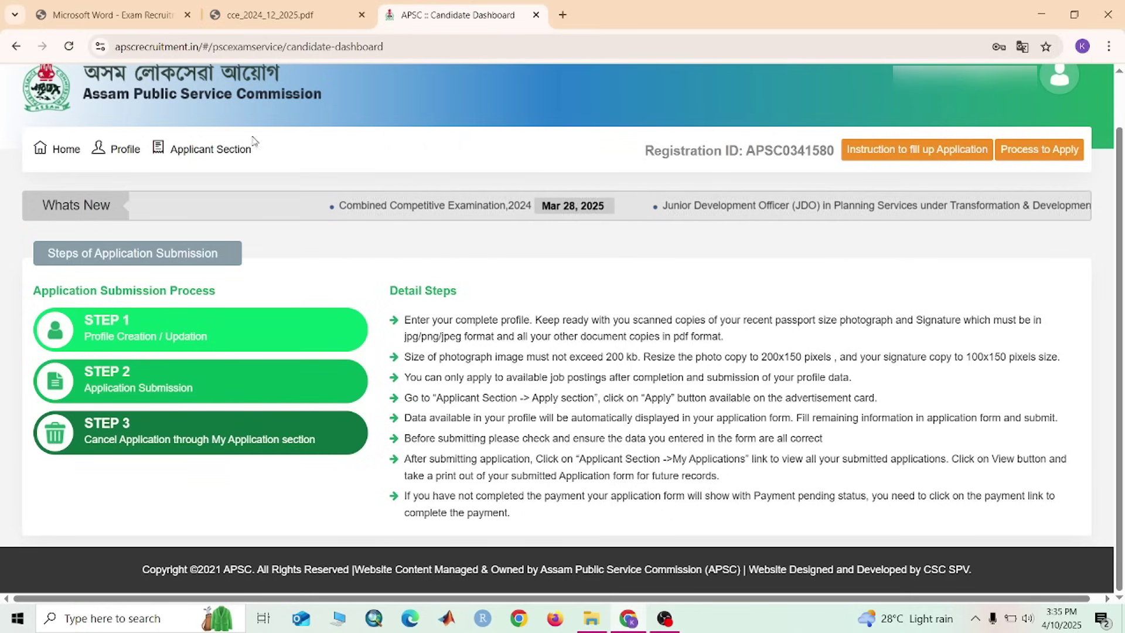
pyautogui.click(212, 154)
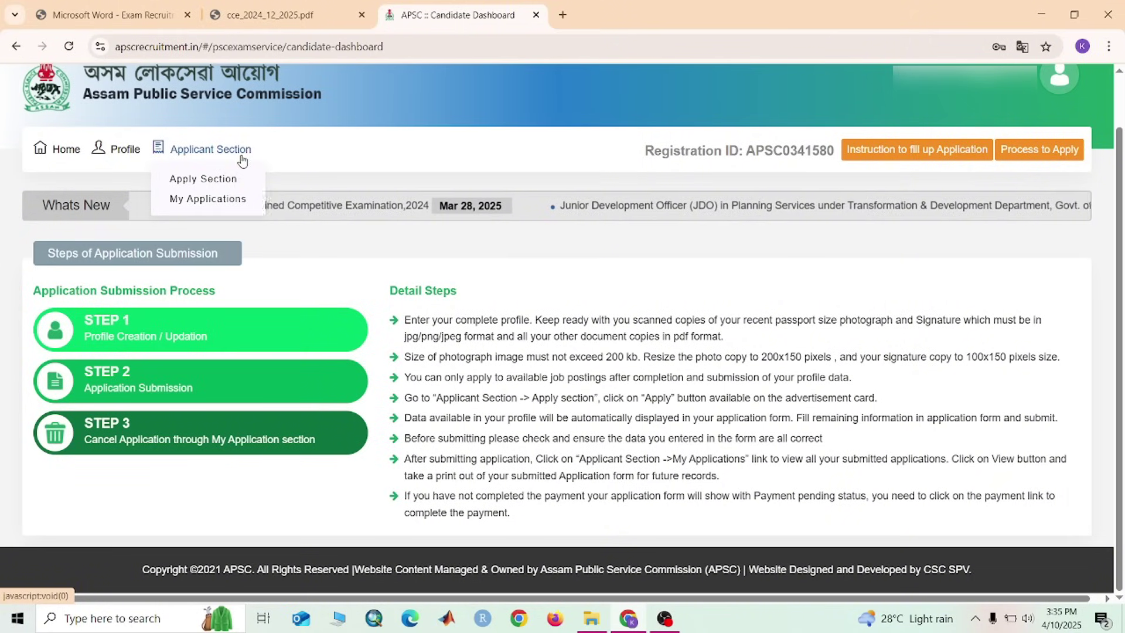
pyautogui.moveTo(63, 158)
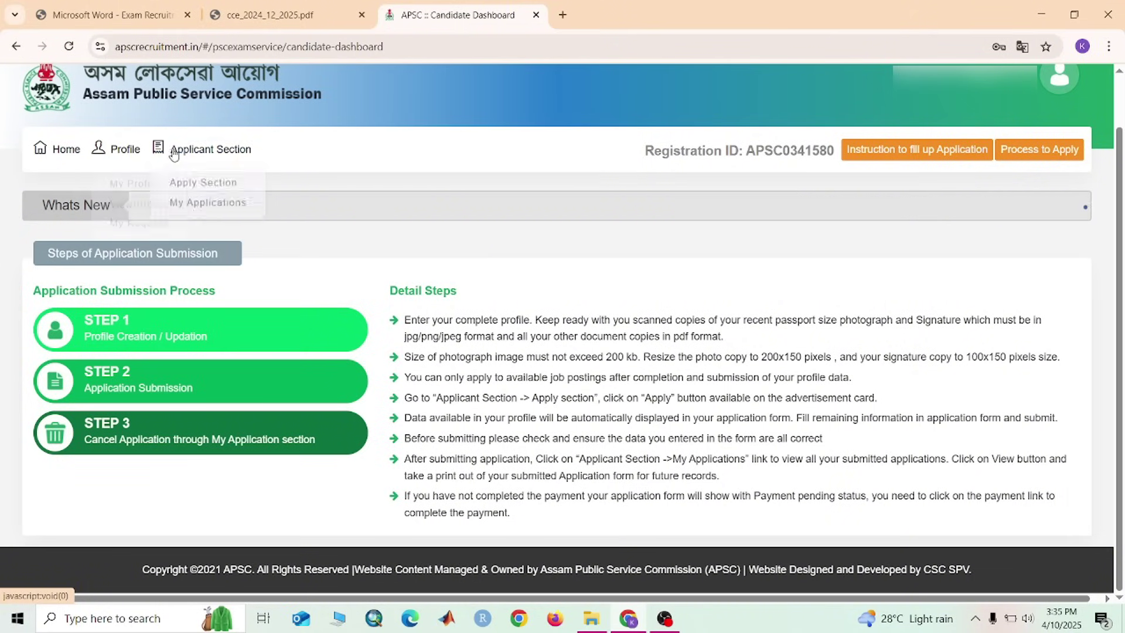
pyautogui.moveTo(126, 151)
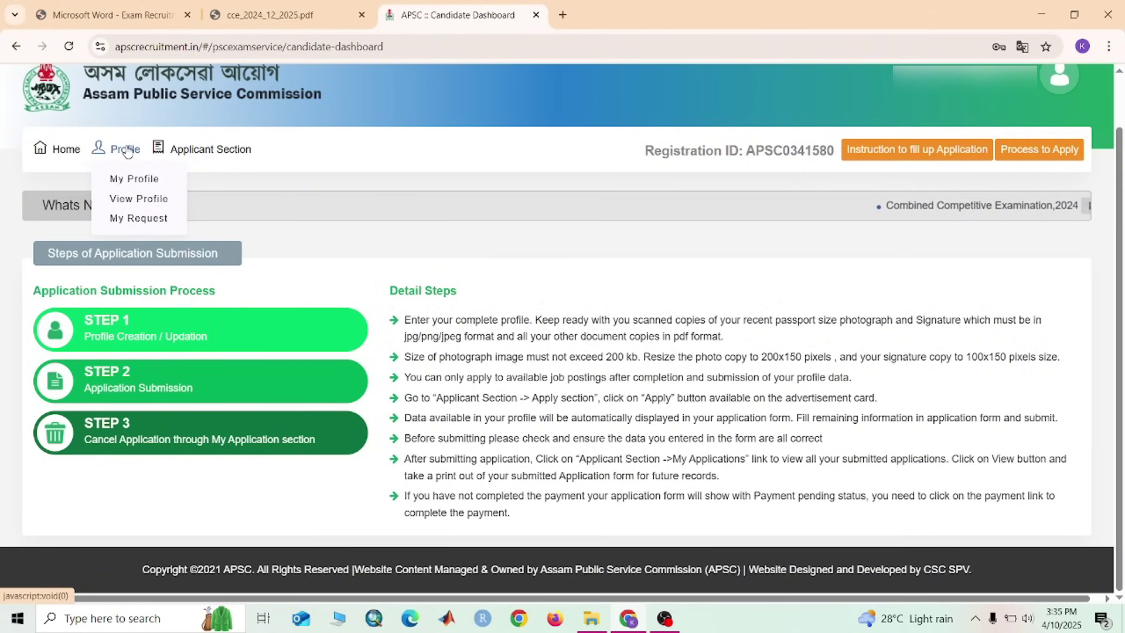
pyautogui.click(141, 179)
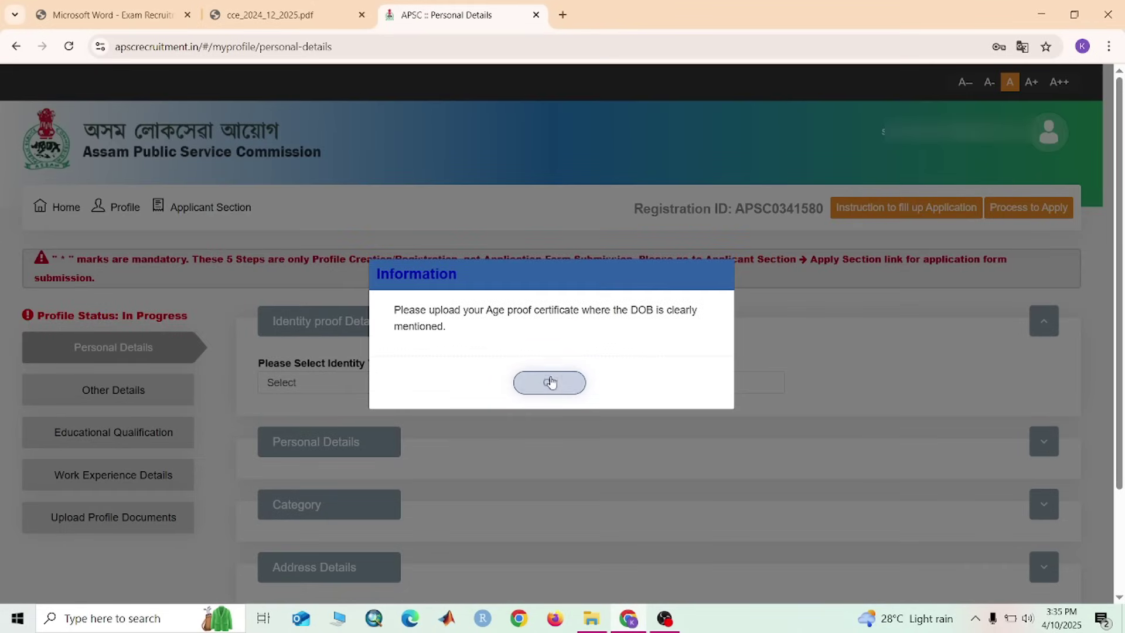
# Acknowledge the age-proof reminder and set Identity proof to Aadhar Card
pyautogui.click(550, 382)
pyautogui.scroll(-2, 481, 399)
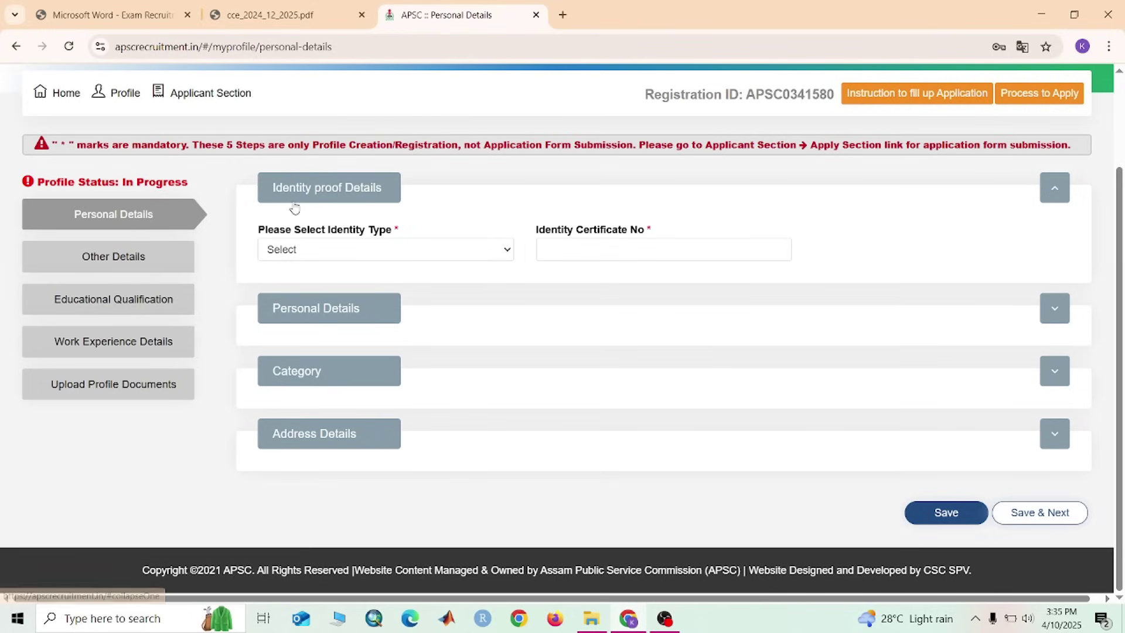
pyautogui.click(509, 250)
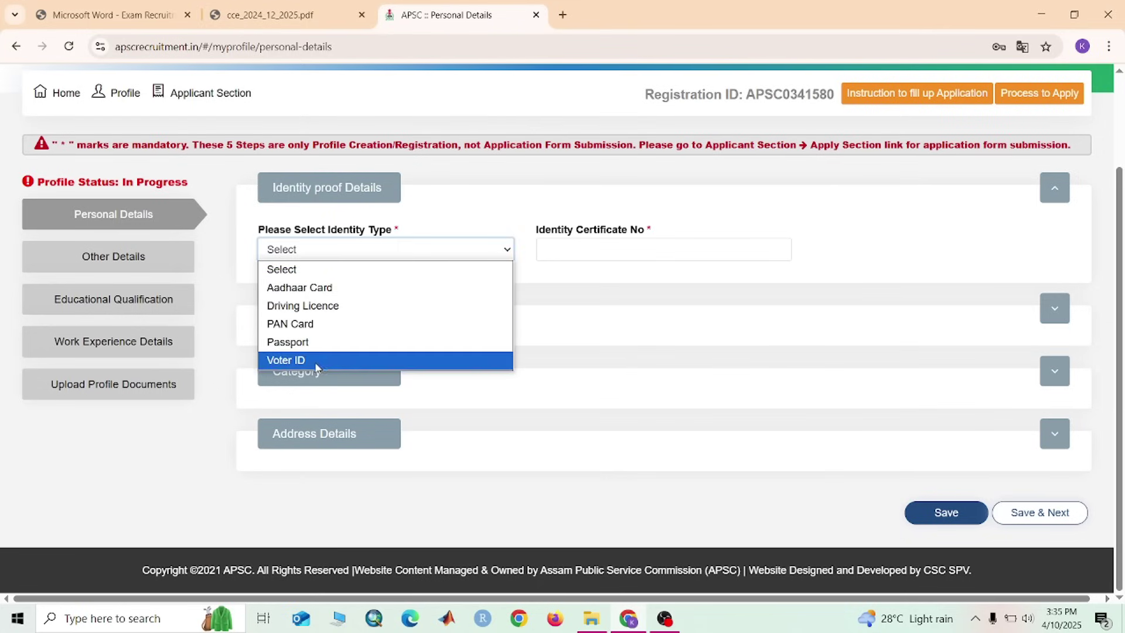
pyautogui.click(348, 285)
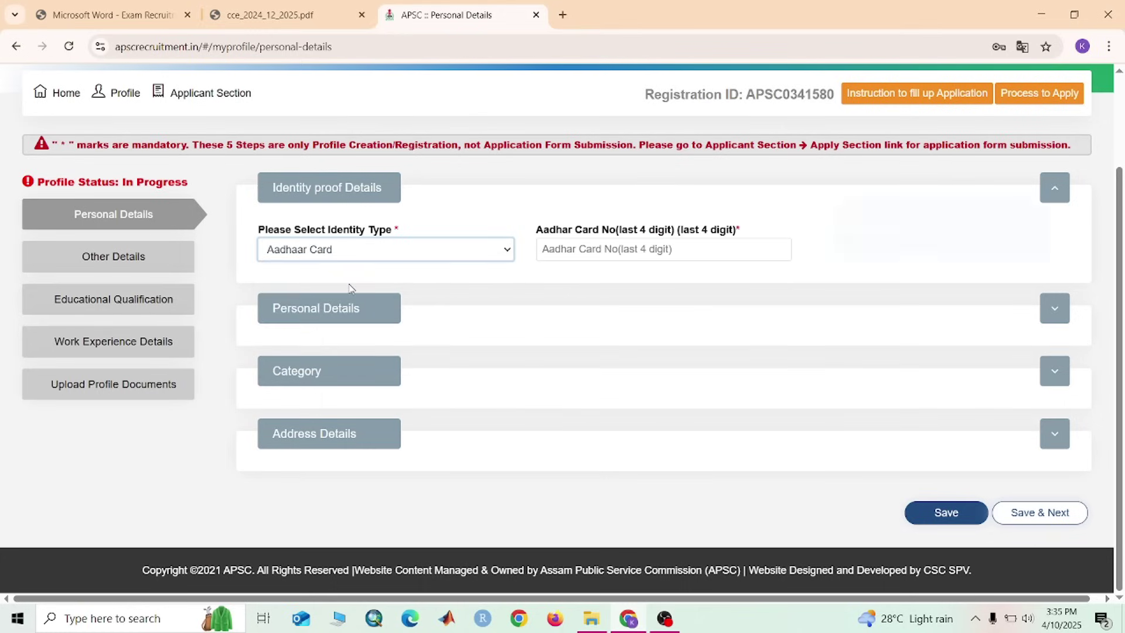
# Enter the last four Aadhaar digits and repeat them in Confirm Aadhar Card No
pyautogui.click(615, 250)
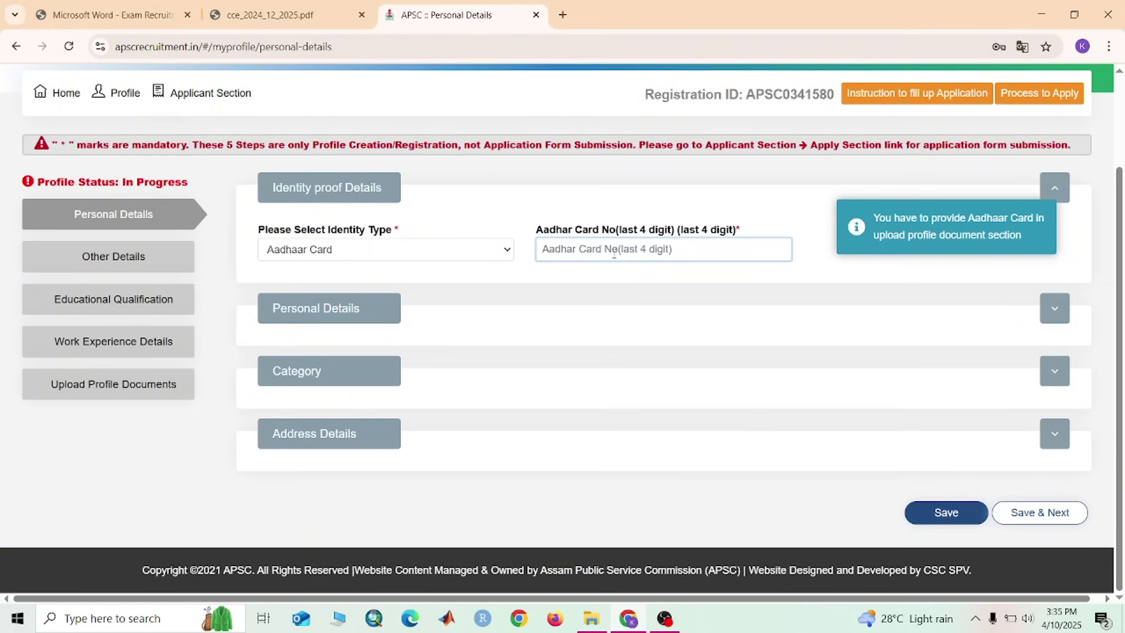
pyautogui.write('3')
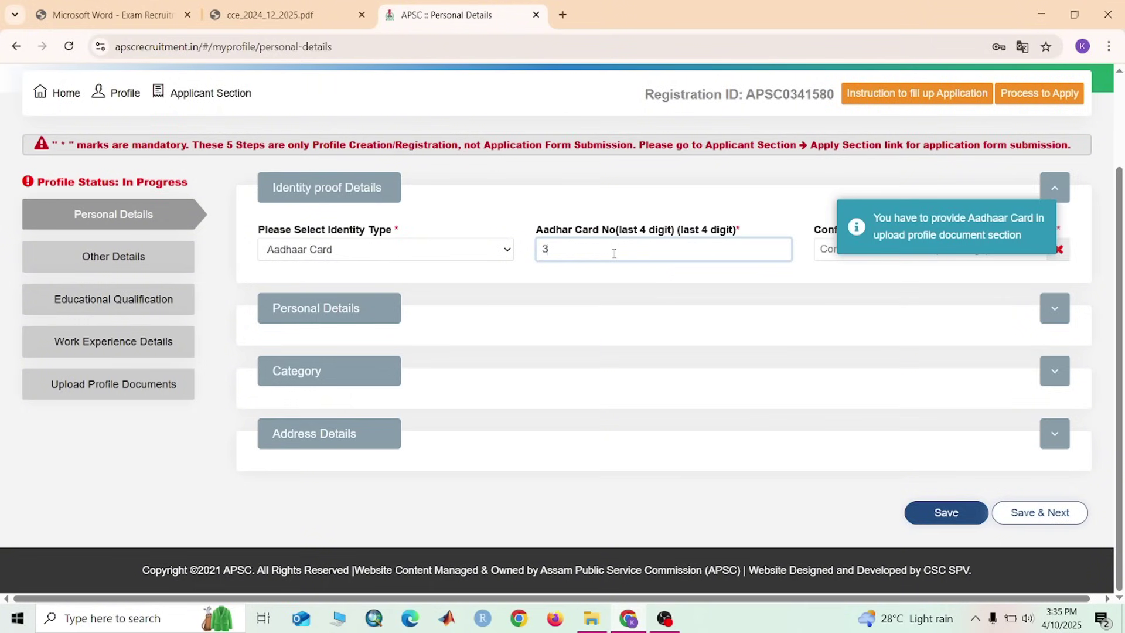
pyautogui.write('806')
pyautogui.click(746, 212)
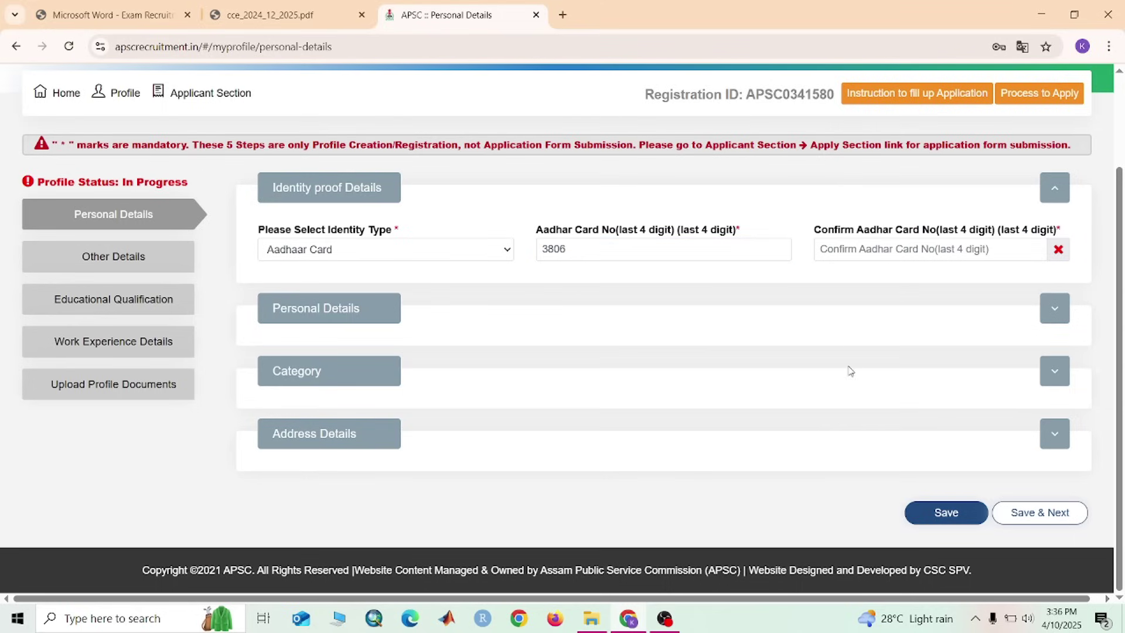
pyautogui.click(856, 249)
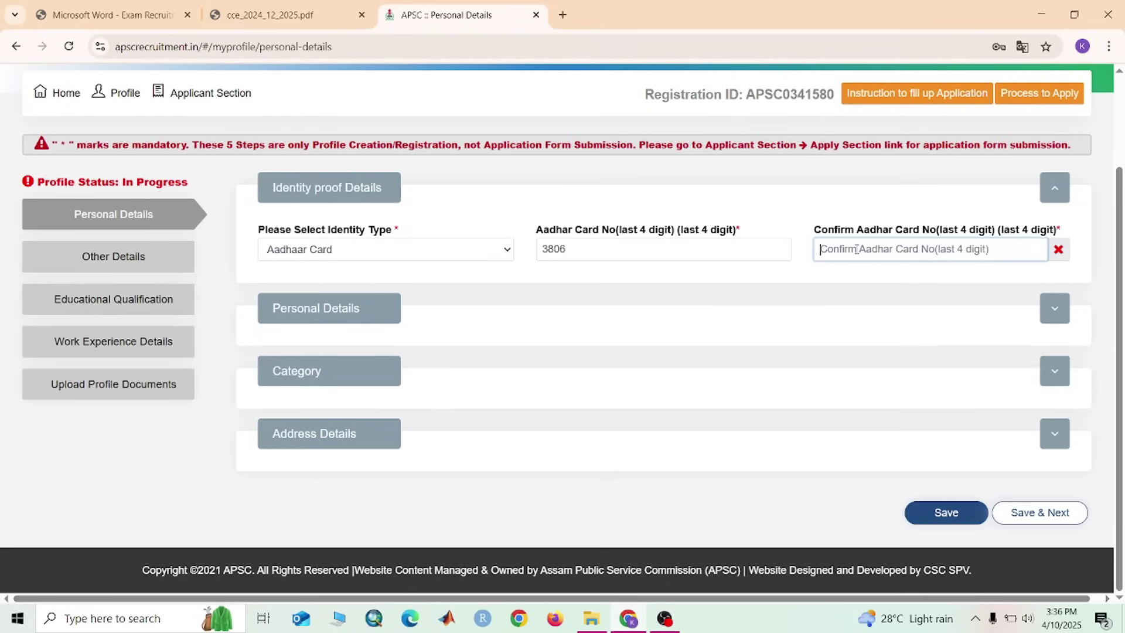
pyautogui.write('3')
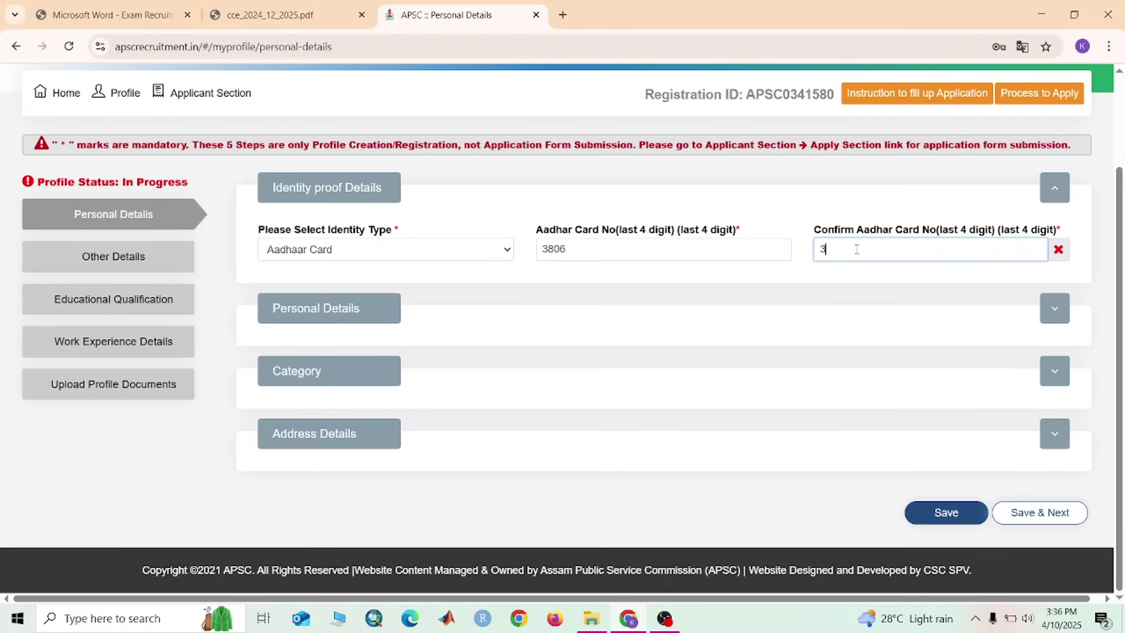
pyautogui.write('806')
pyautogui.click(1054, 308)
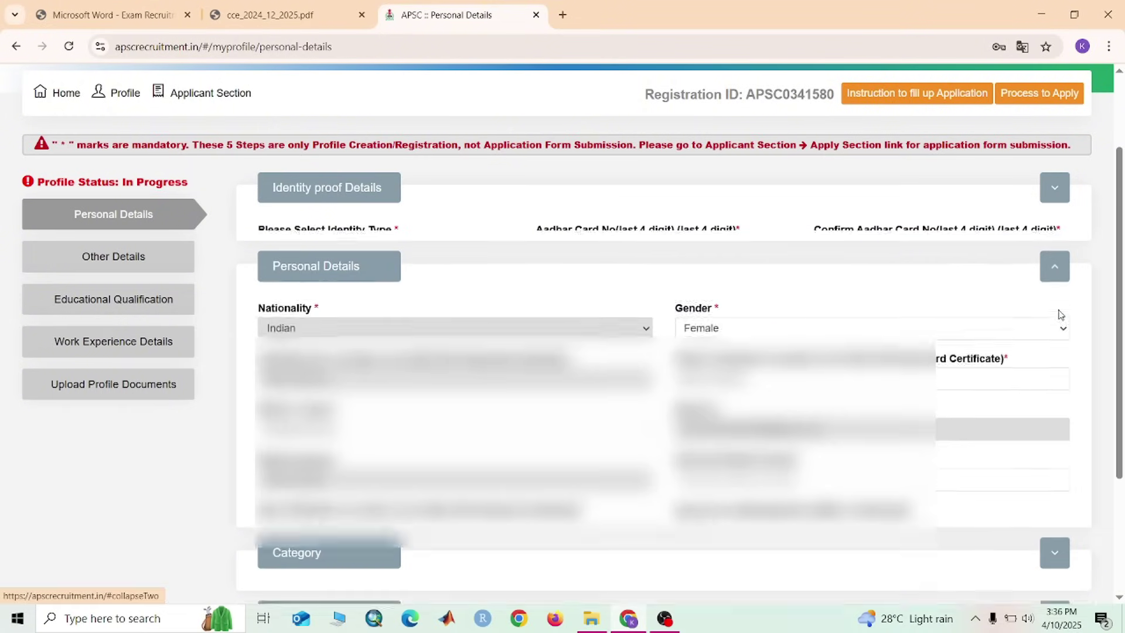
# Choose 10th/HSLC Admit card as the supporting document, then expand the Category section
pyautogui.scroll(-4, 575, 361)
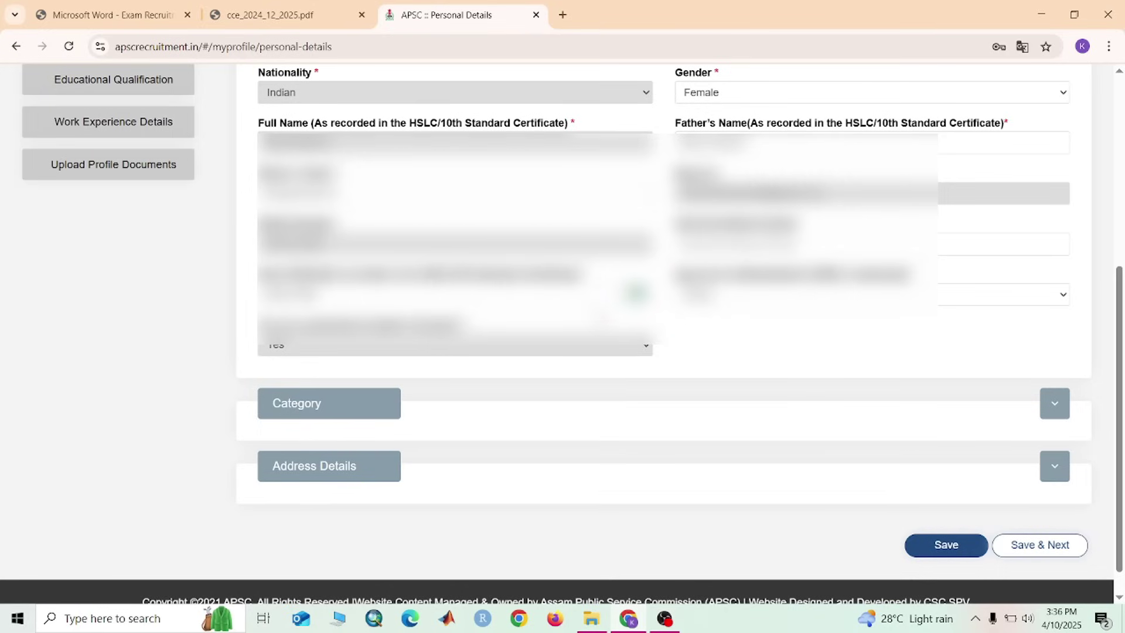
pyautogui.click(1011, 300)
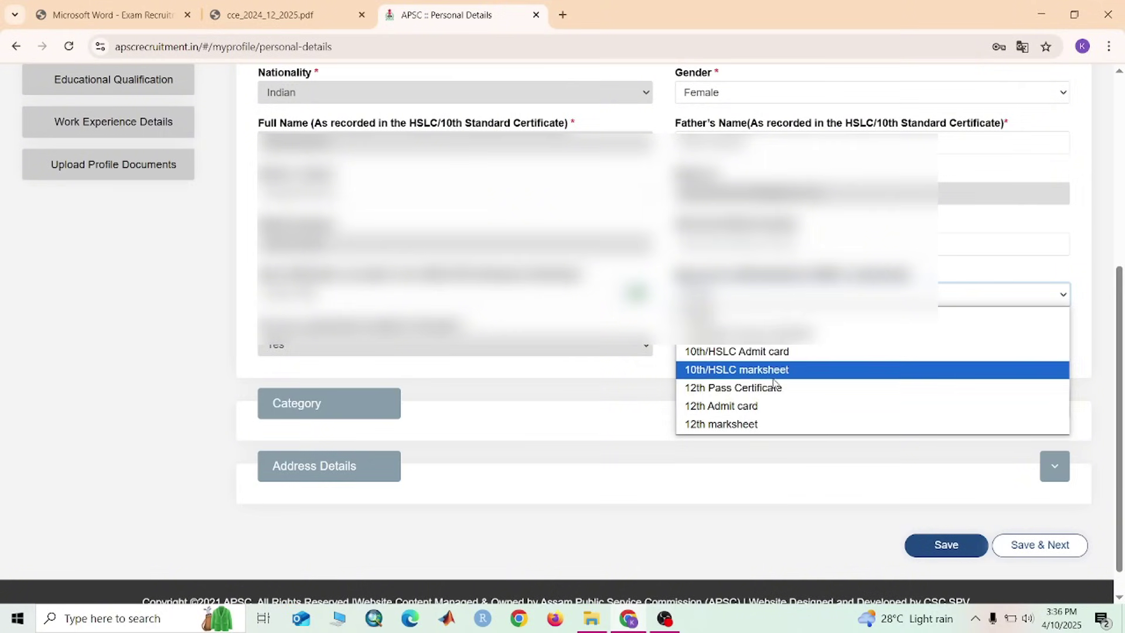
pyautogui.click(756, 354)
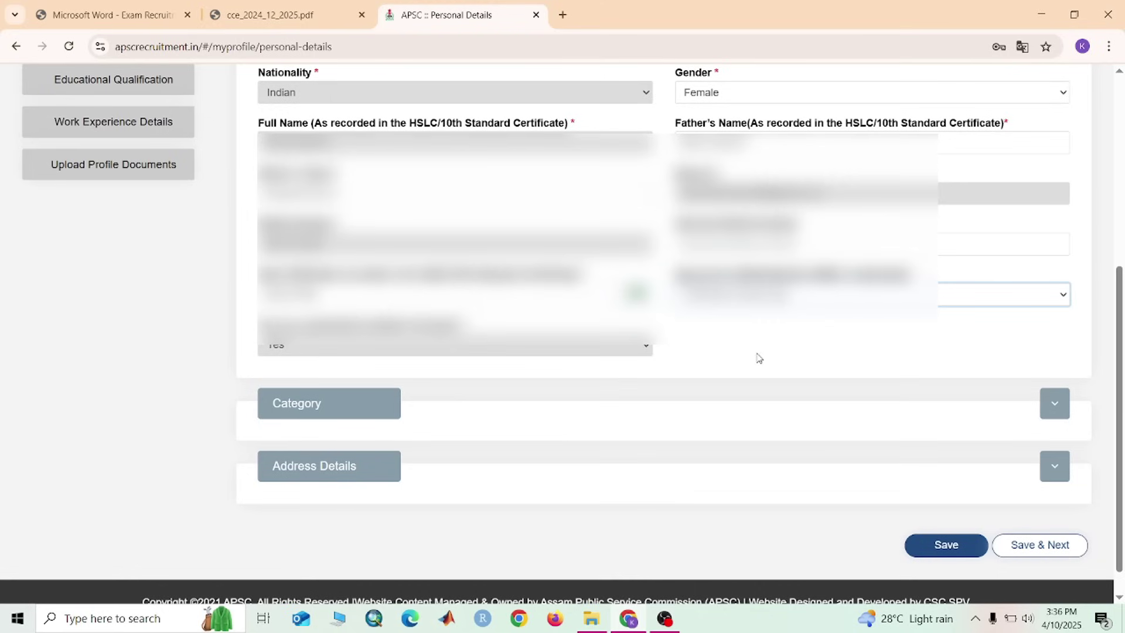
pyautogui.scroll(4, 744, 344)
pyautogui.scroll(-3, 743, 344)
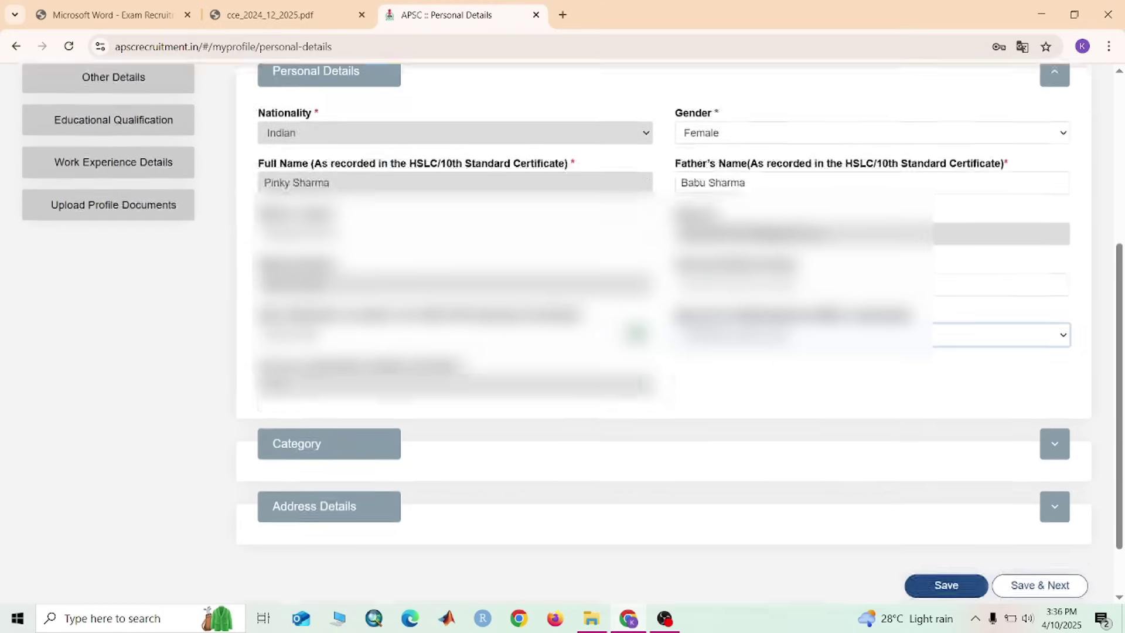
pyautogui.scroll(-1, 652, 416)
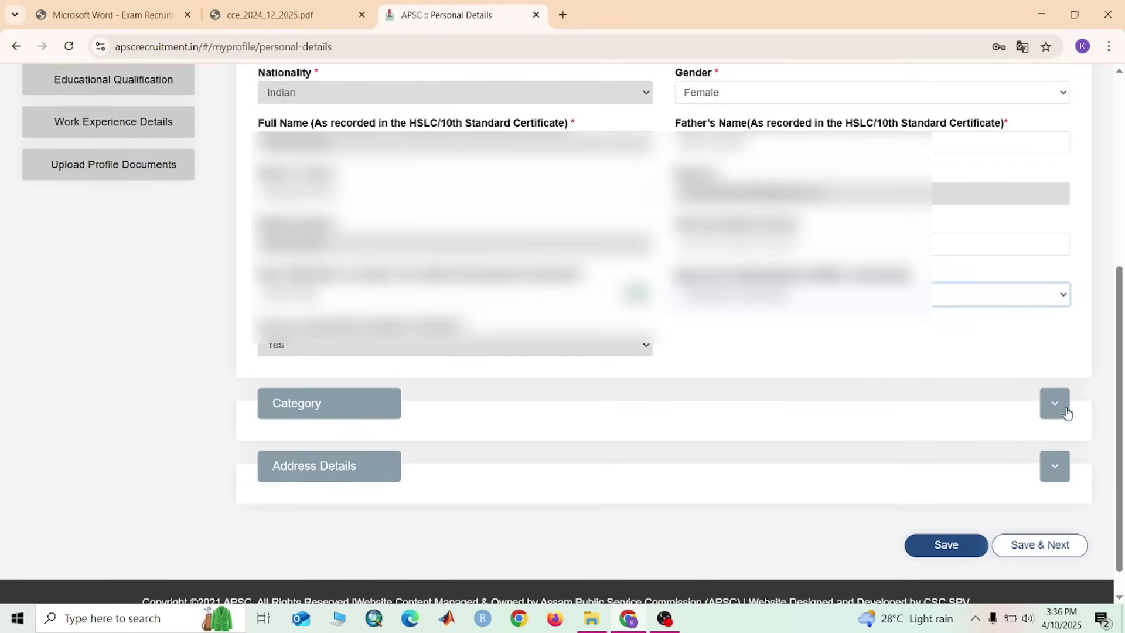
pyautogui.click(1054, 404)
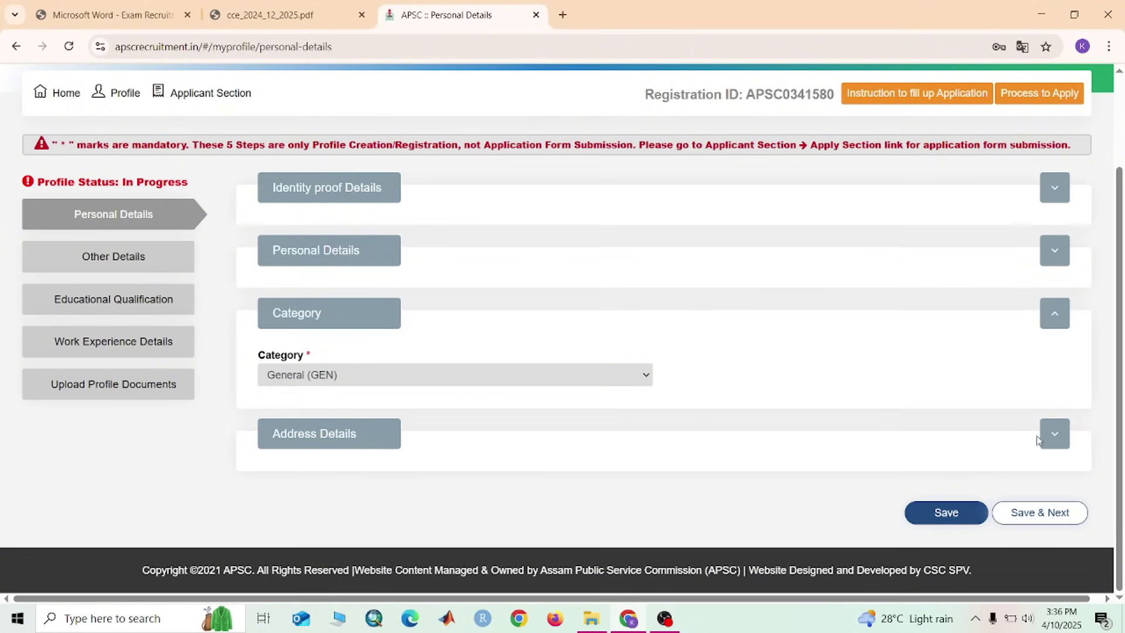
# Expand Address Details to reveal the Permanent Address form with state and district filled
pyautogui.click(1055, 436)
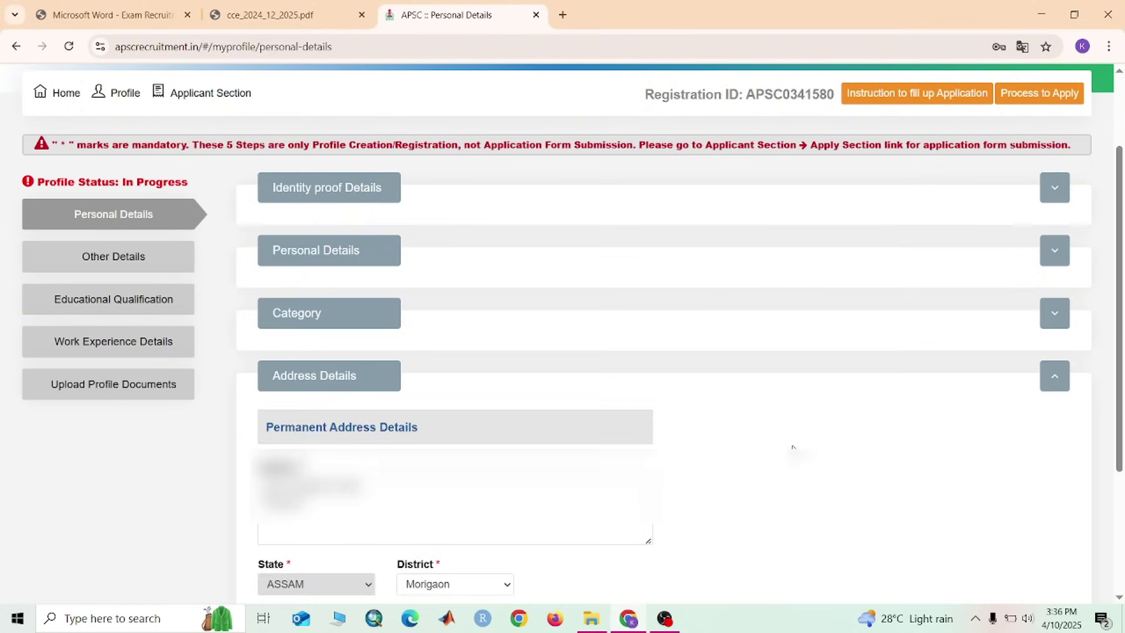
pyautogui.scroll(-3, 794, 446)
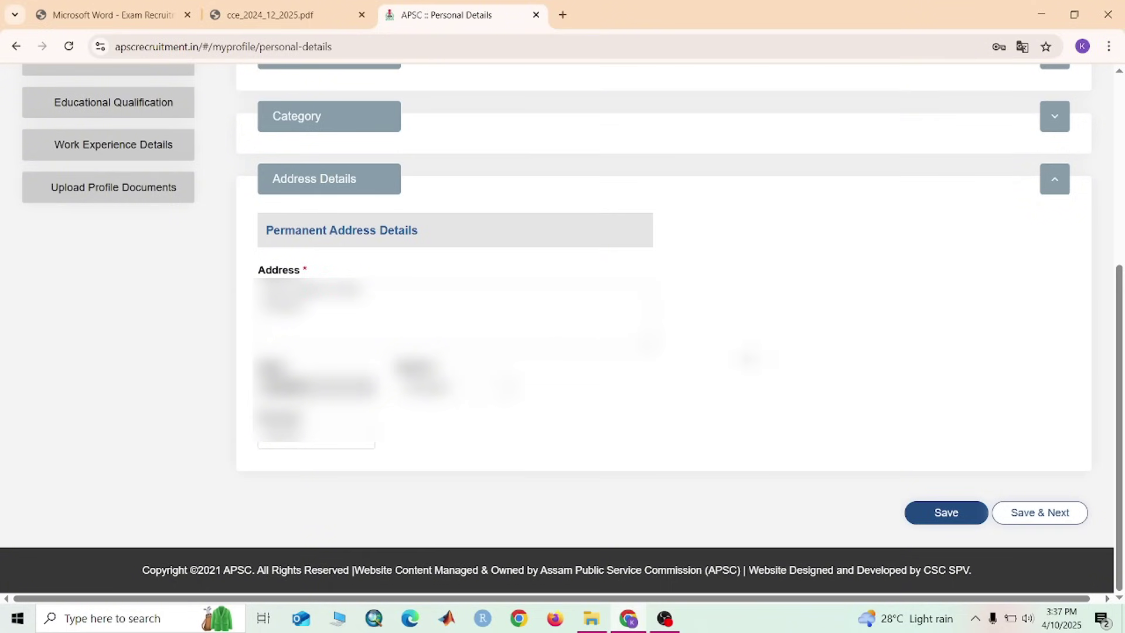
# Save the Personal Details with Save & Next and confirm with OK
pyautogui.click(1035, 518)
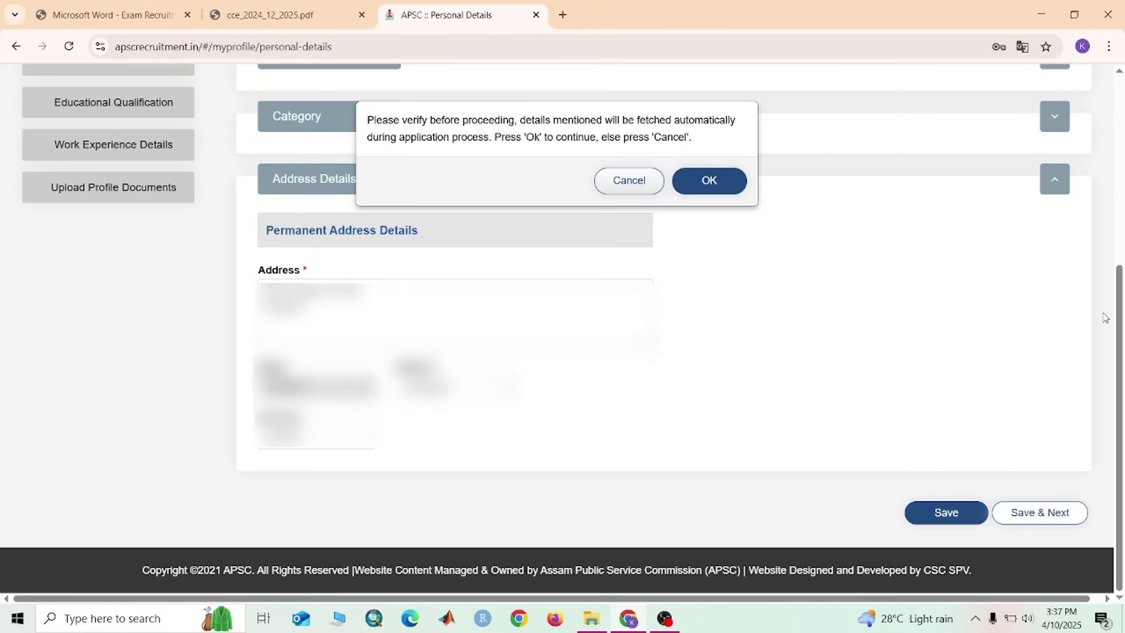
pyautogui.scroll(3, 954, 323)
pyautogui.scroll(1, 953, 323)
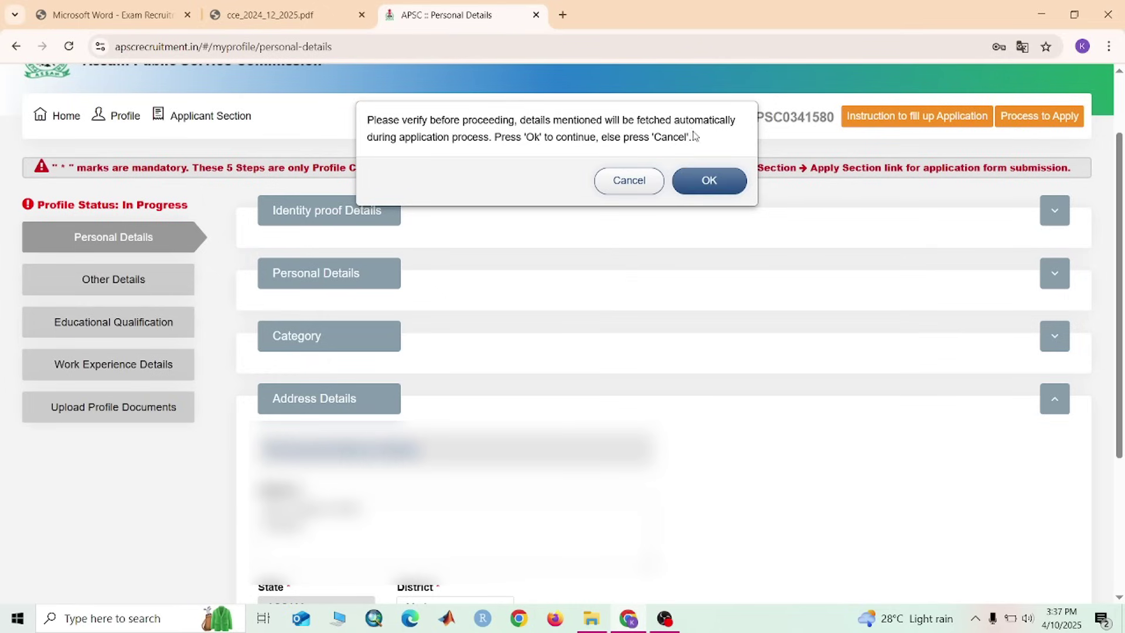
pyautogui.click(717, 182)
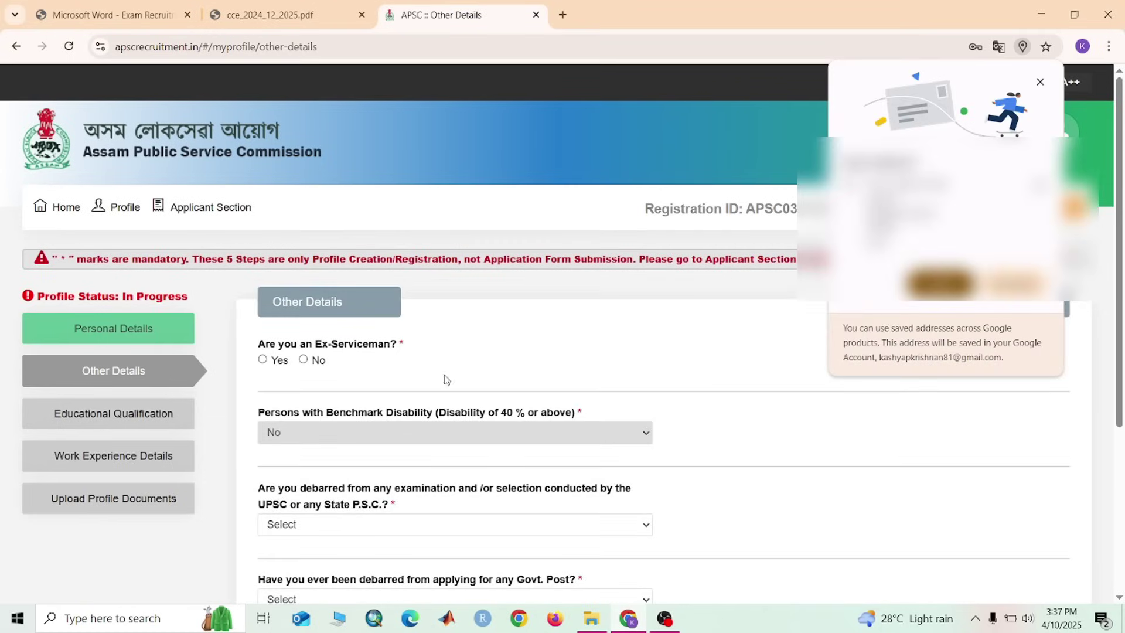
# Dismiss the browser's address-save offer and answer No to the Ex-Serviceman question
pyautogui.scroll(-1, 561, 418)
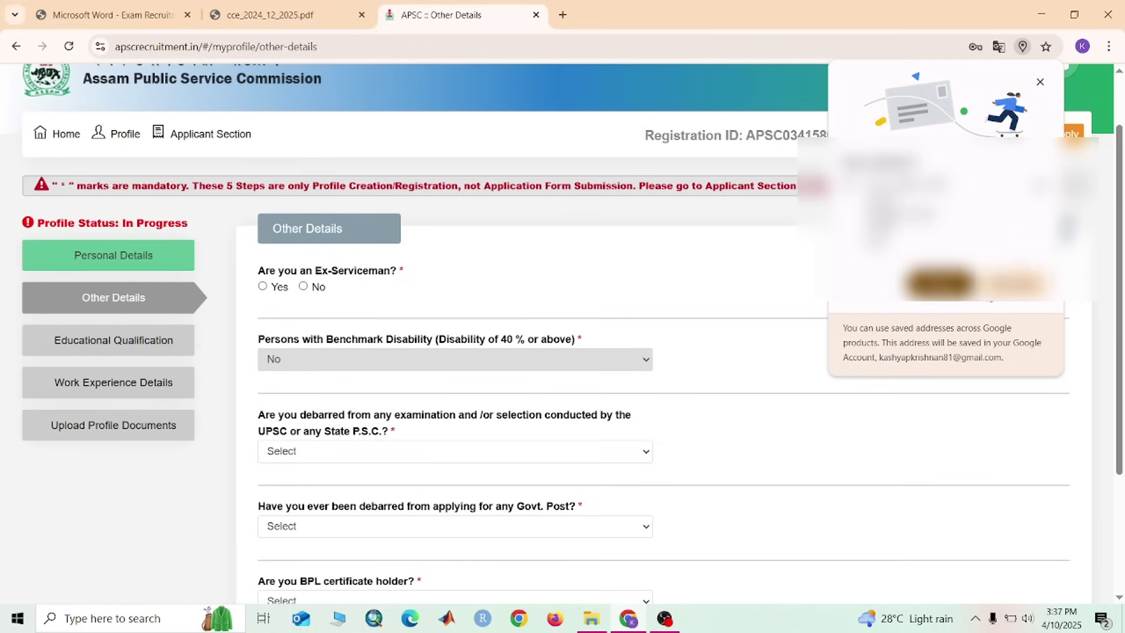
pyautogui.click(708, 323)
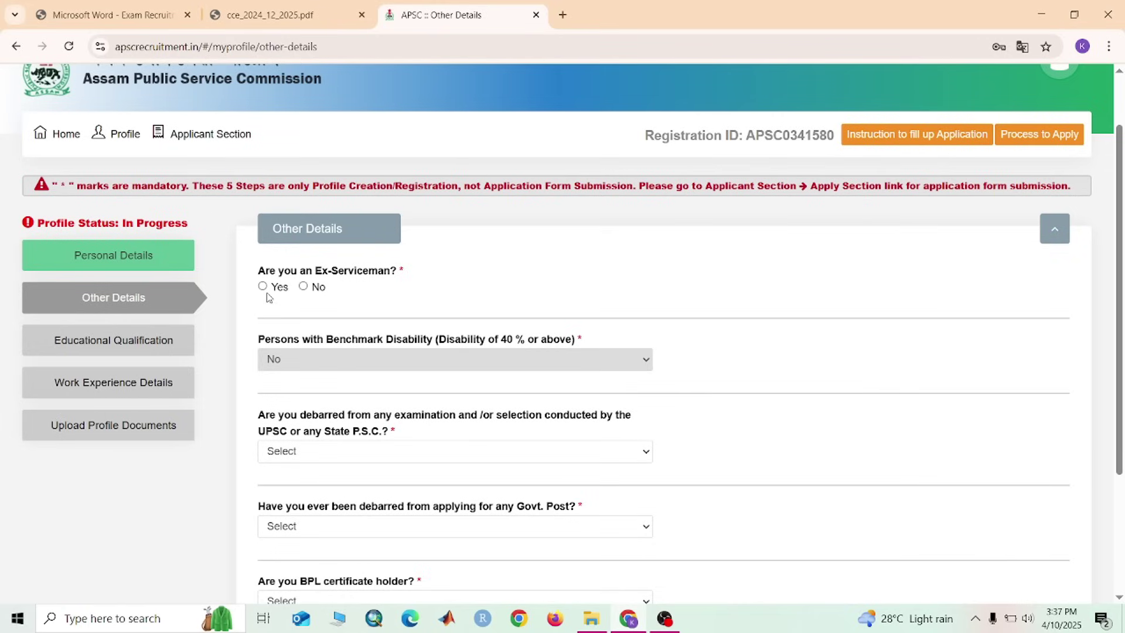
pyautogui.click(309, 290)
pyautogui.scroll(-3, 498, 396)
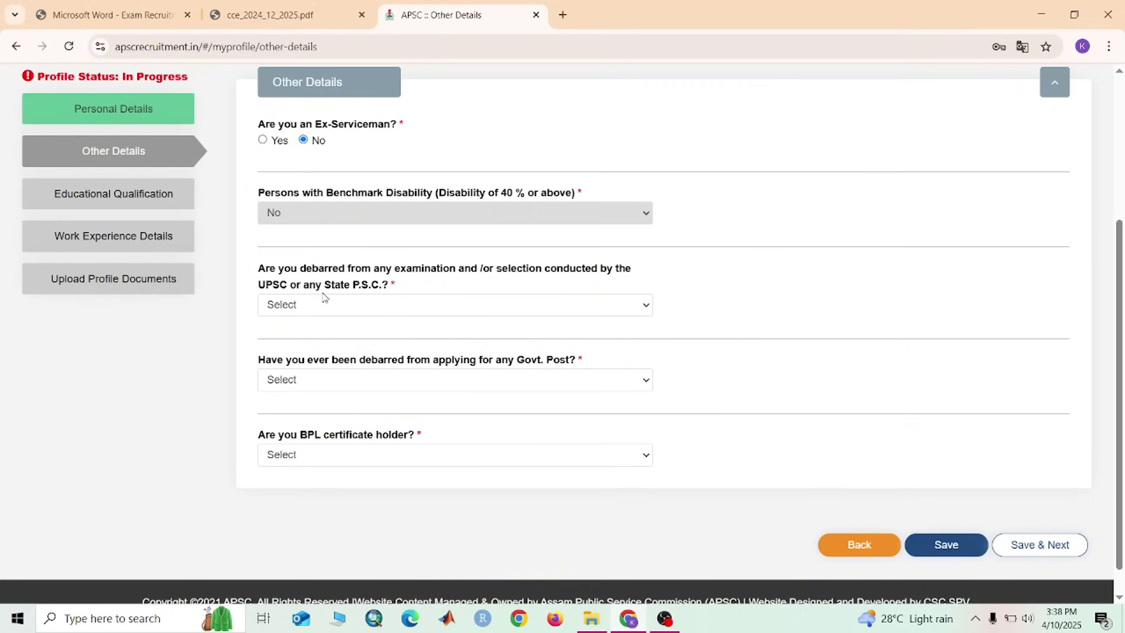
# Answer No to UPSC/PSC debarment, Govt. Post debarment and BPL holder, then save and confirm
pyautogui.click(546, 307)
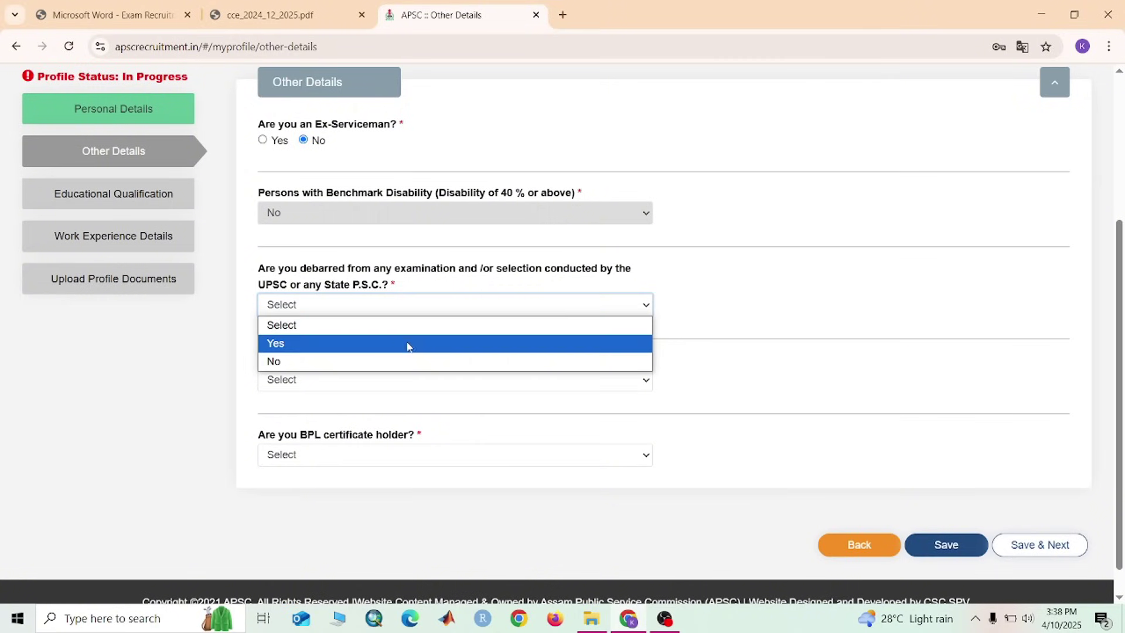
pyautogui.click(410, 361)
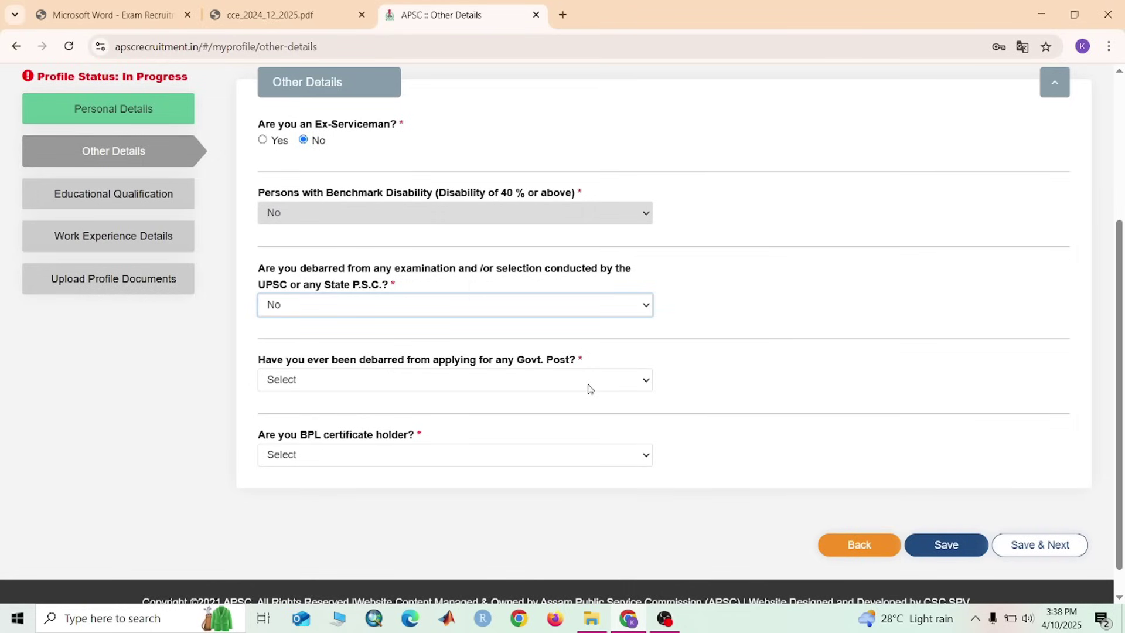
pyautogui.click(589, 389)
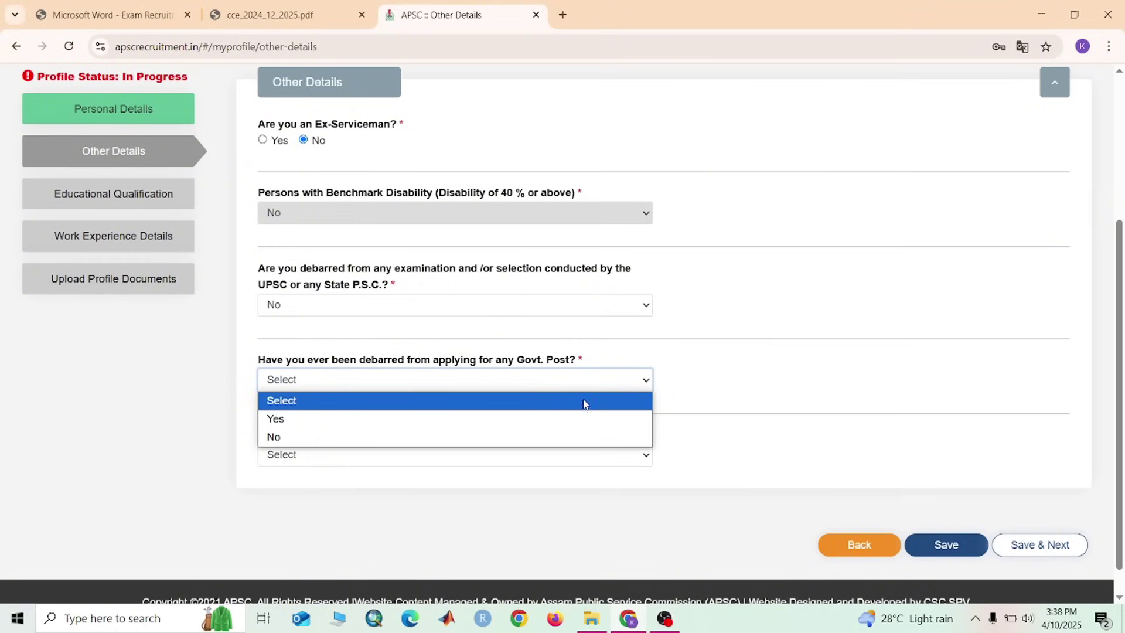
pyautogui.click(577, 436)
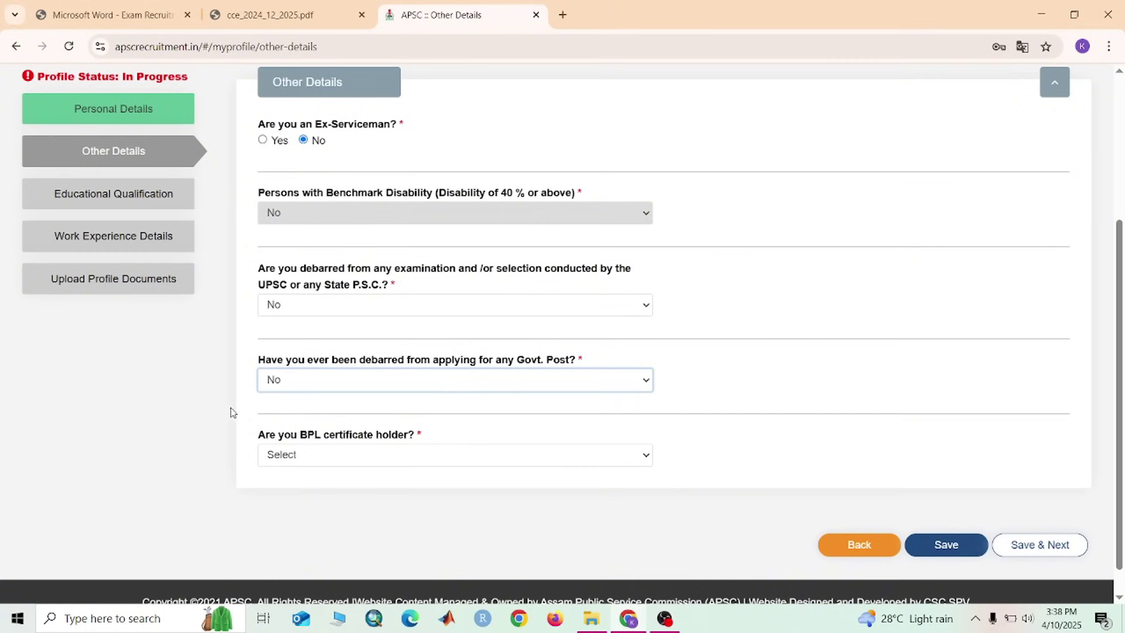
pyautogui.click(629, 459)
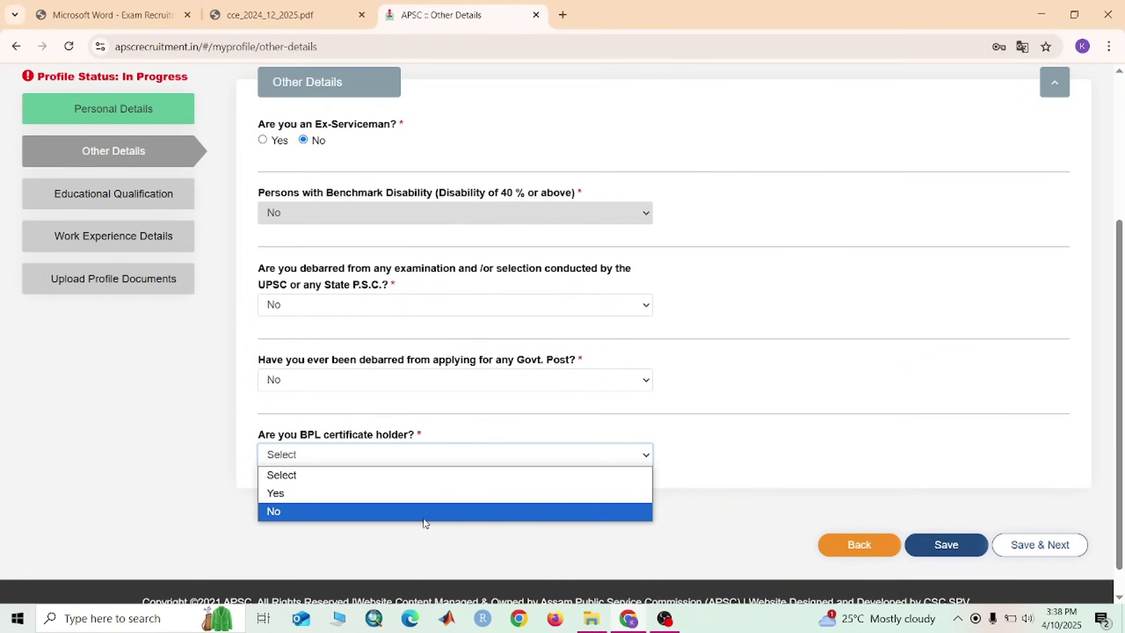
pyautogui.click(425, 522)
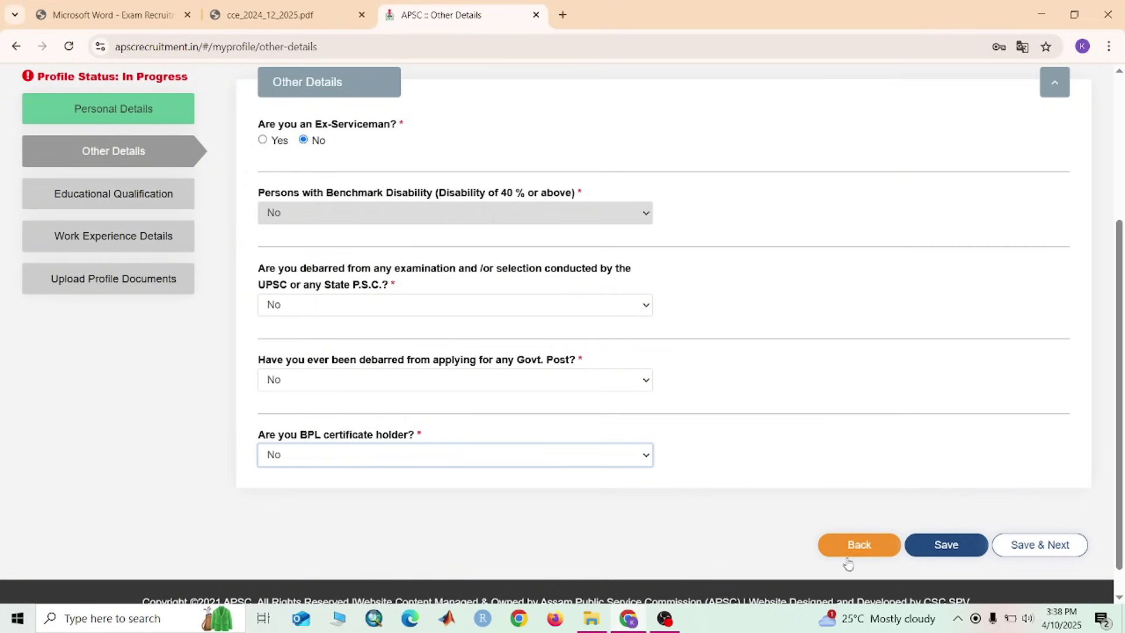
pyautogui.click(1037, 540)
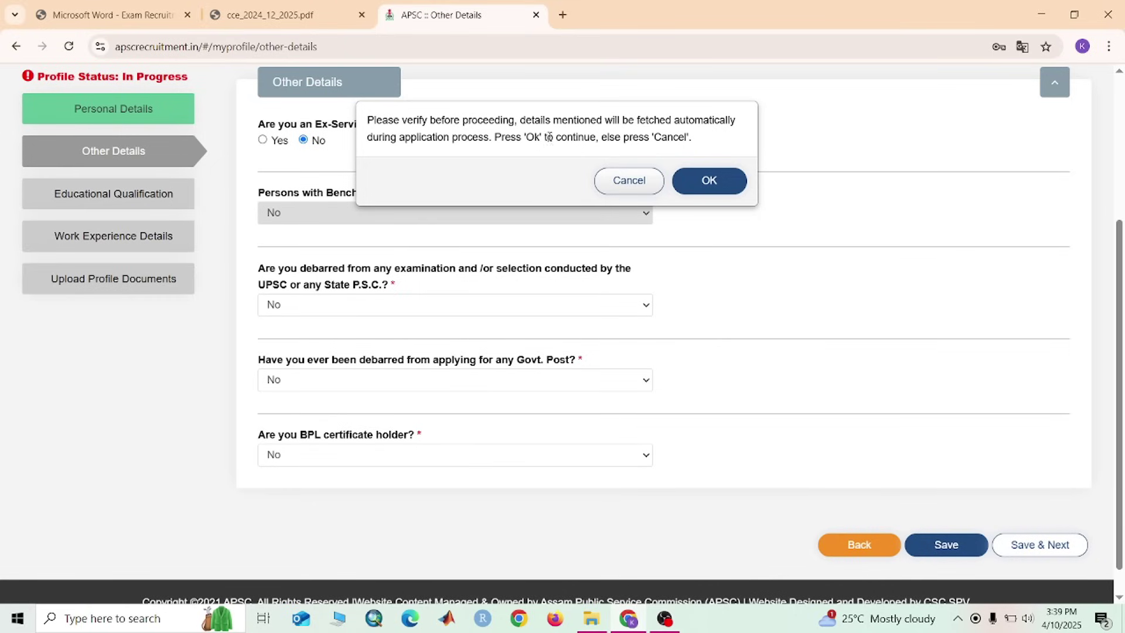
pyautogui.click(732, 178)
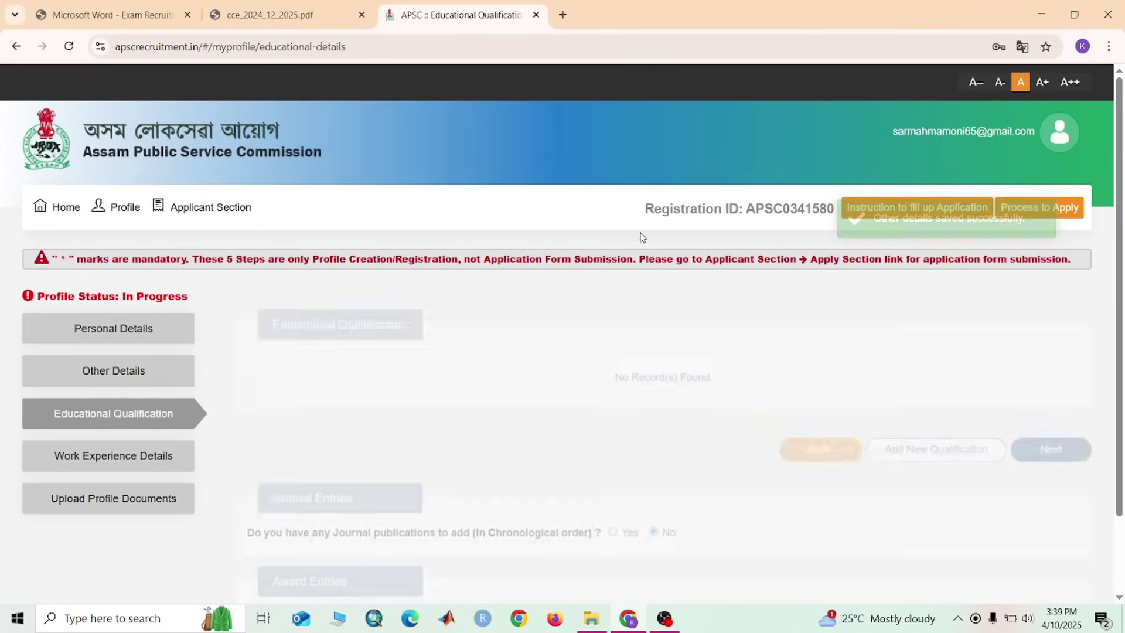
# Scroll down the profile page toward the Educational Qualification table
pyautogui.scroll(-2, 491, 307)
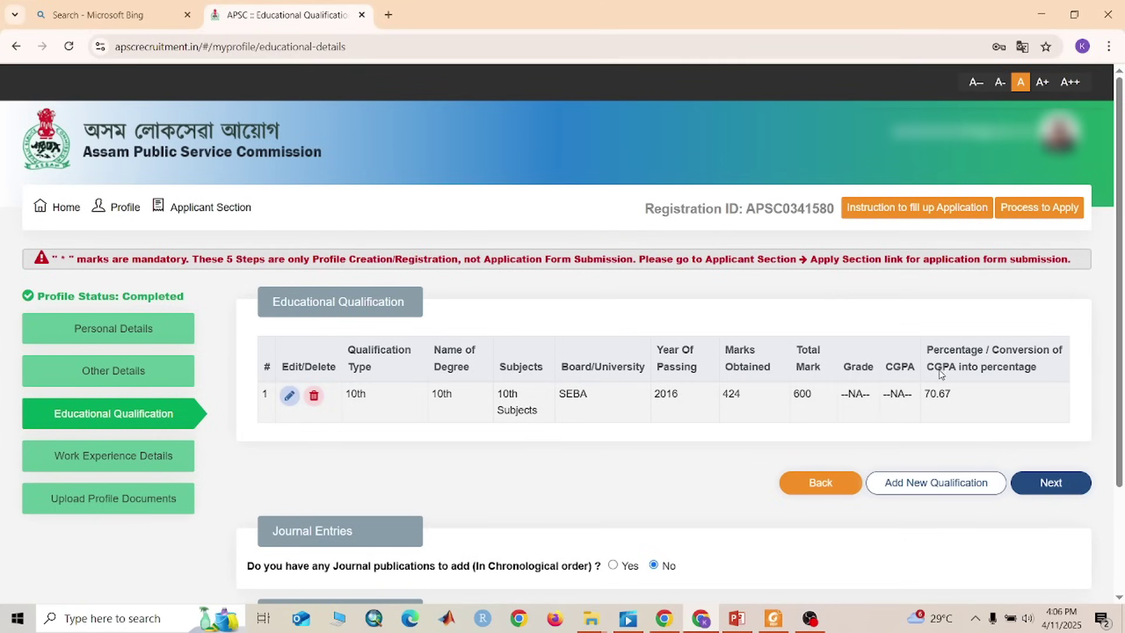
# Open the 10th record and keep subject 10th Subjects, state ASSAM and board SEBA
pyautogui.click(289, 395)
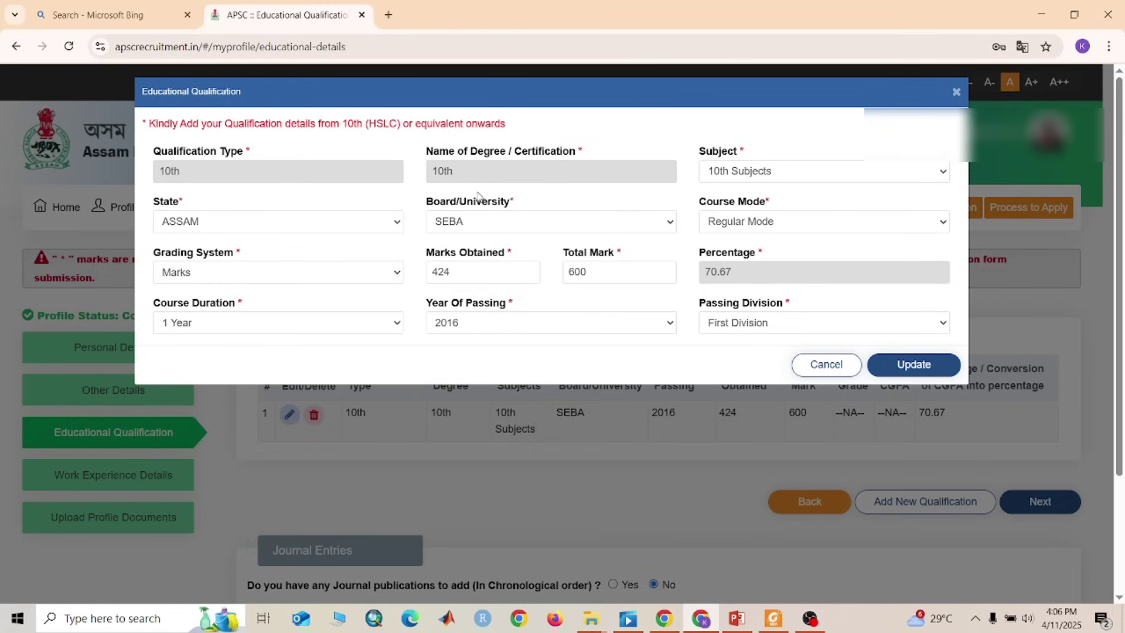
pyautogui.click(782, 177)
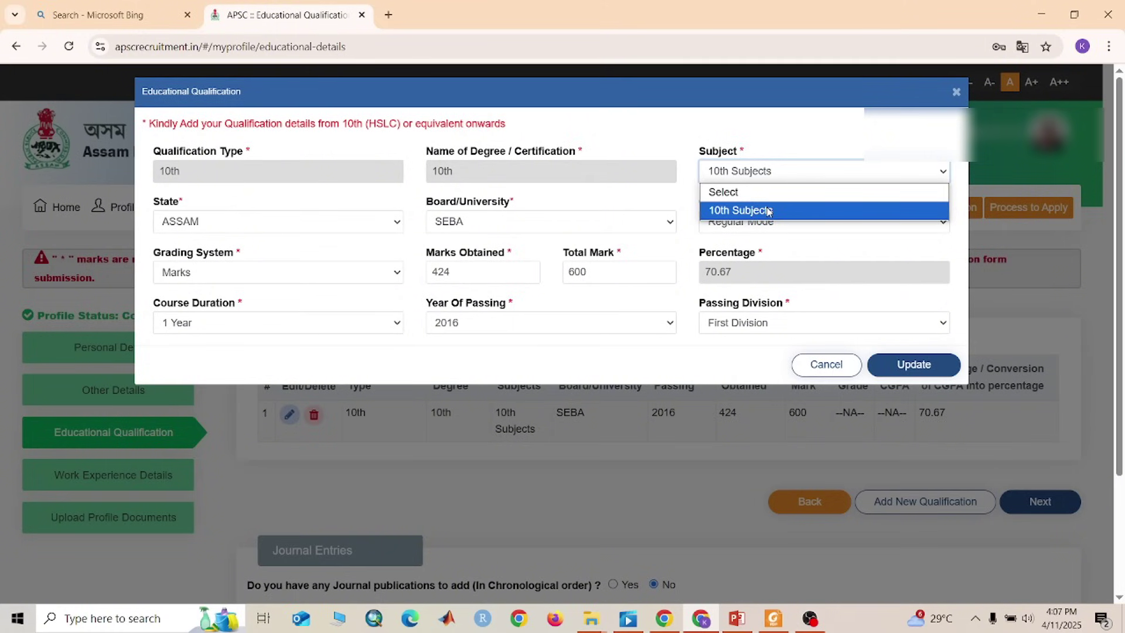
pyautogui.click(769, 211)
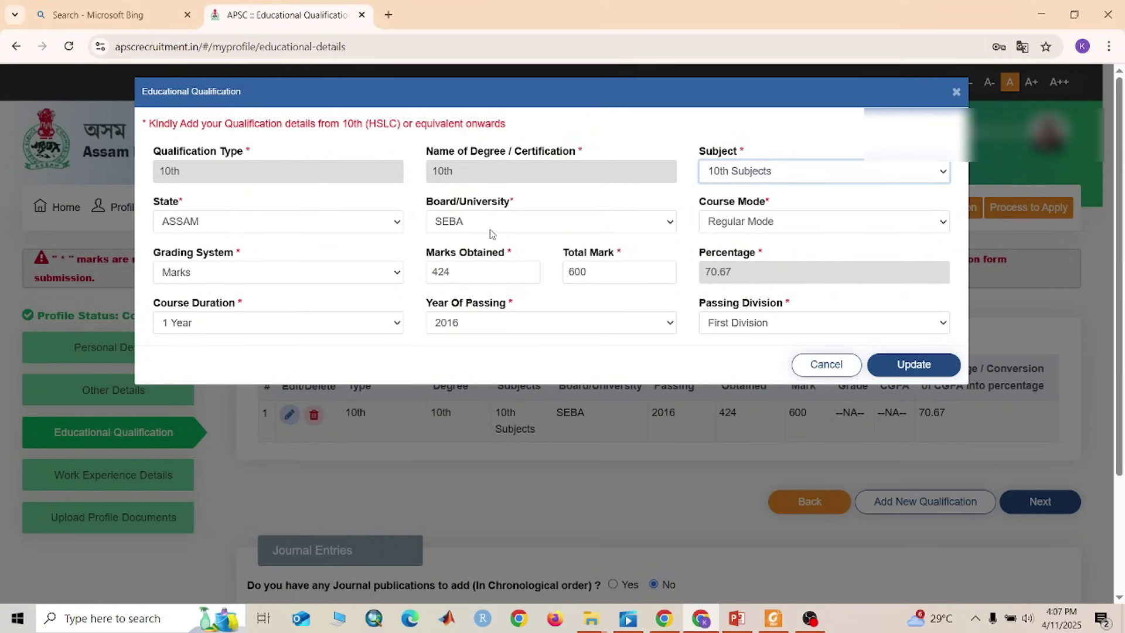
pyautogui.click(303, 230)
pyautogui.click(304, 227)
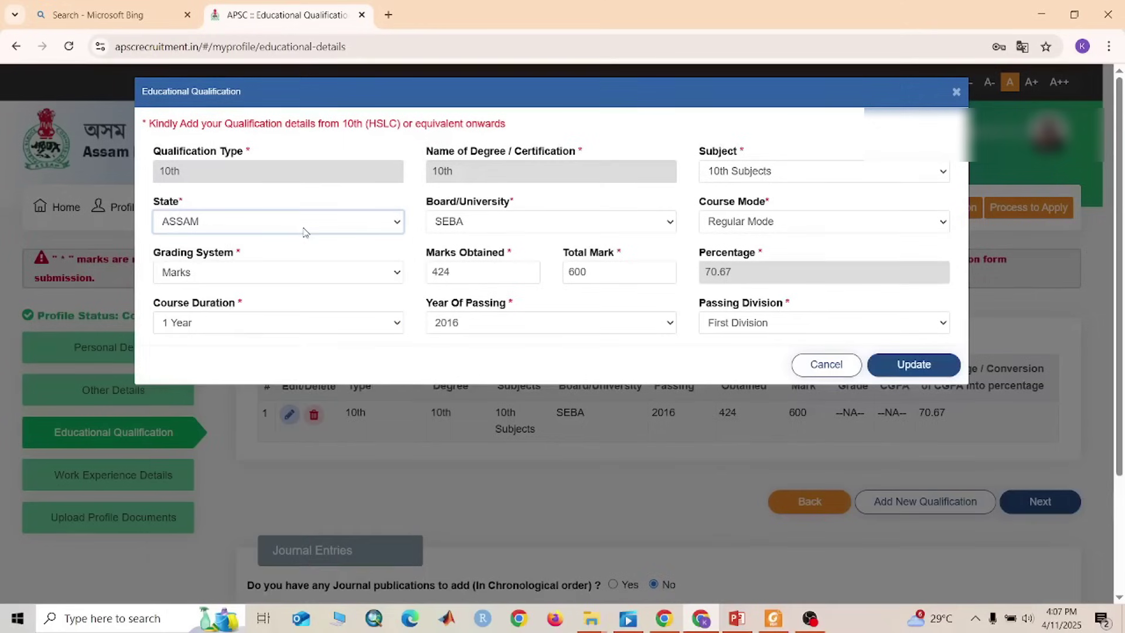
pyautogui.click(540, 227)
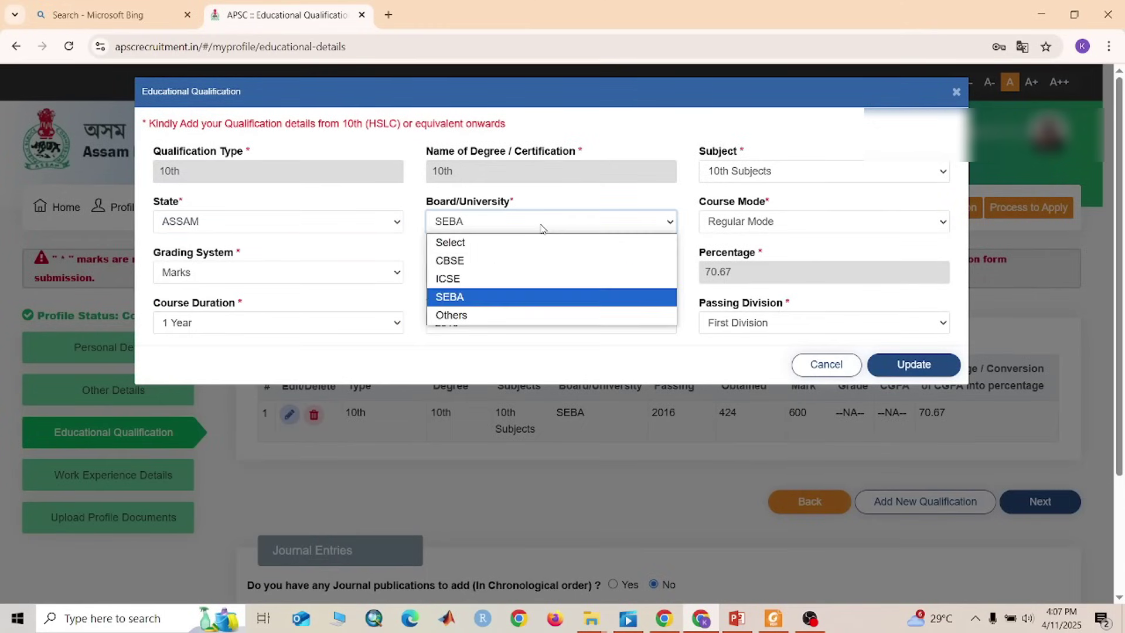
pyautogui.click(485, 297)
# Keep Marks grading, 1 Year duration and First Division, then update and confirm the record
pyautogui.click(816, 223)
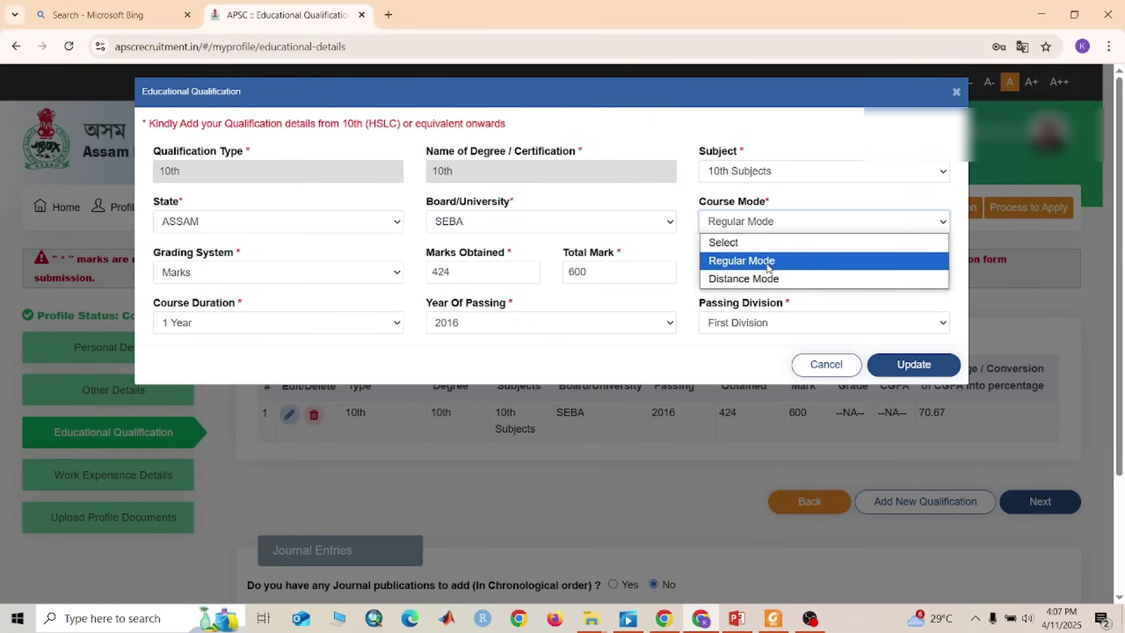
pyautogui.click(339, 276)
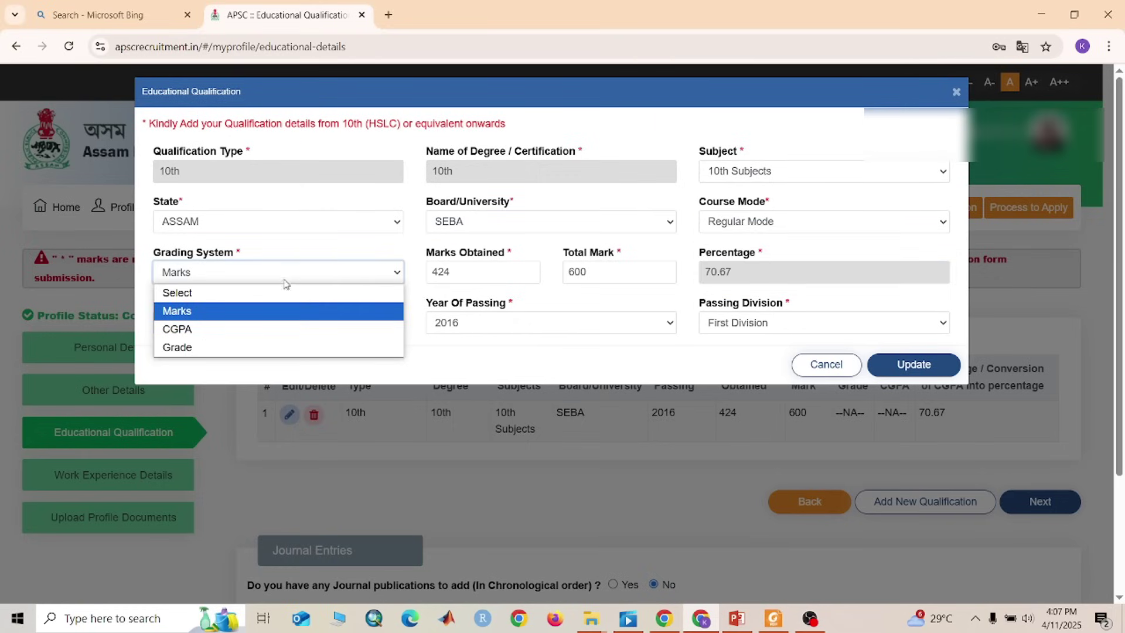
pyautogui.click(239, 312)
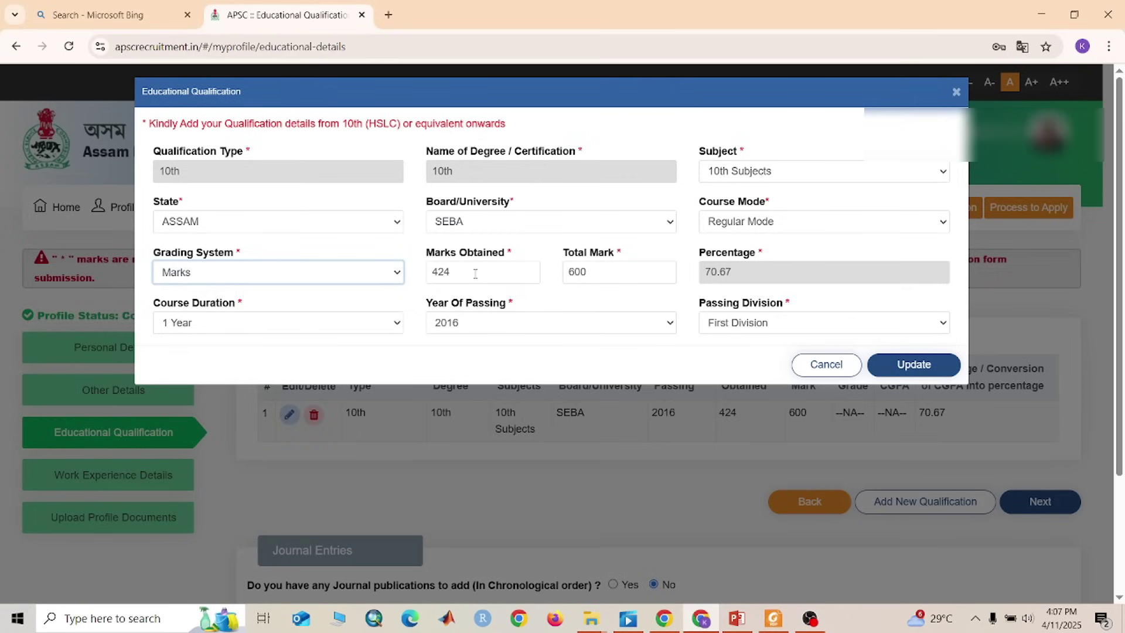
pyautogui.click(305, 328)
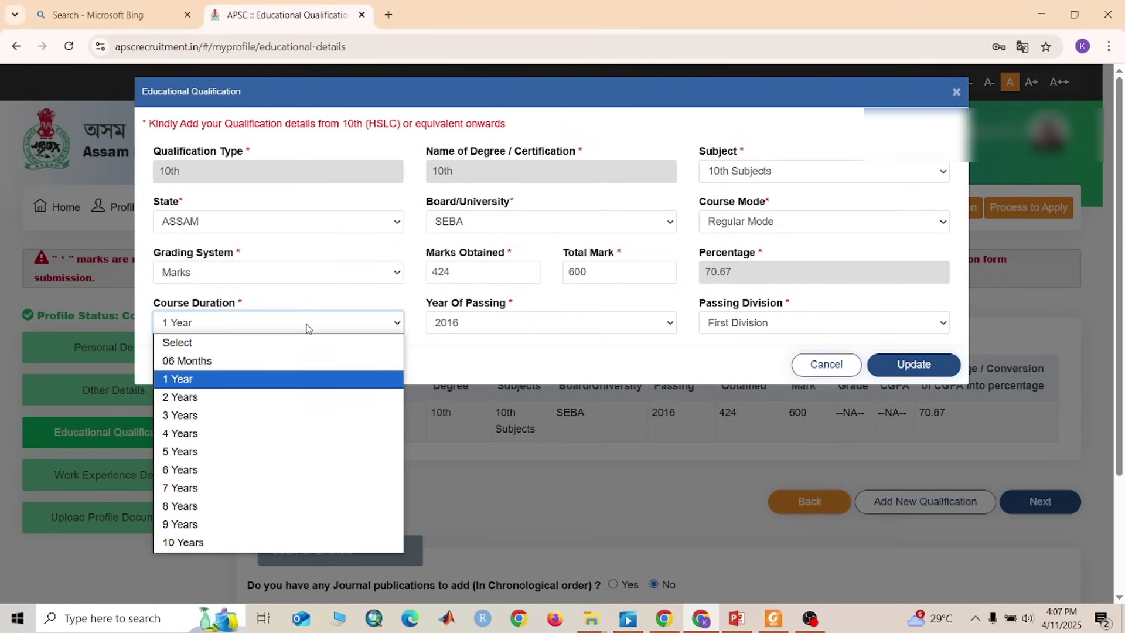
pyautogui.click(305, 327)
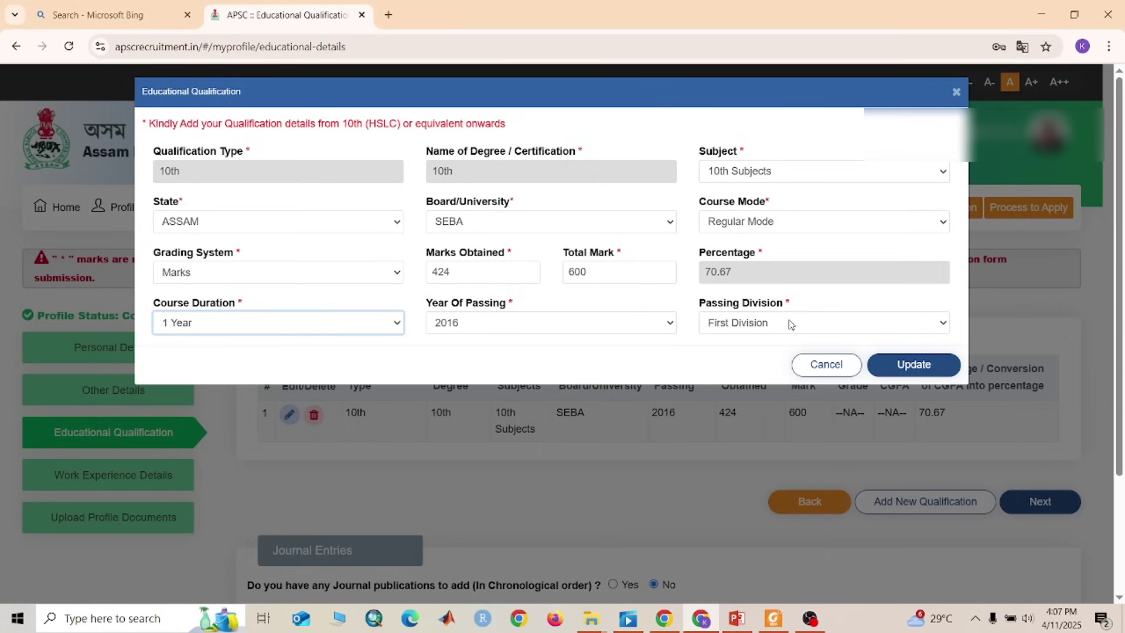
pyautogui.click(789, 324)
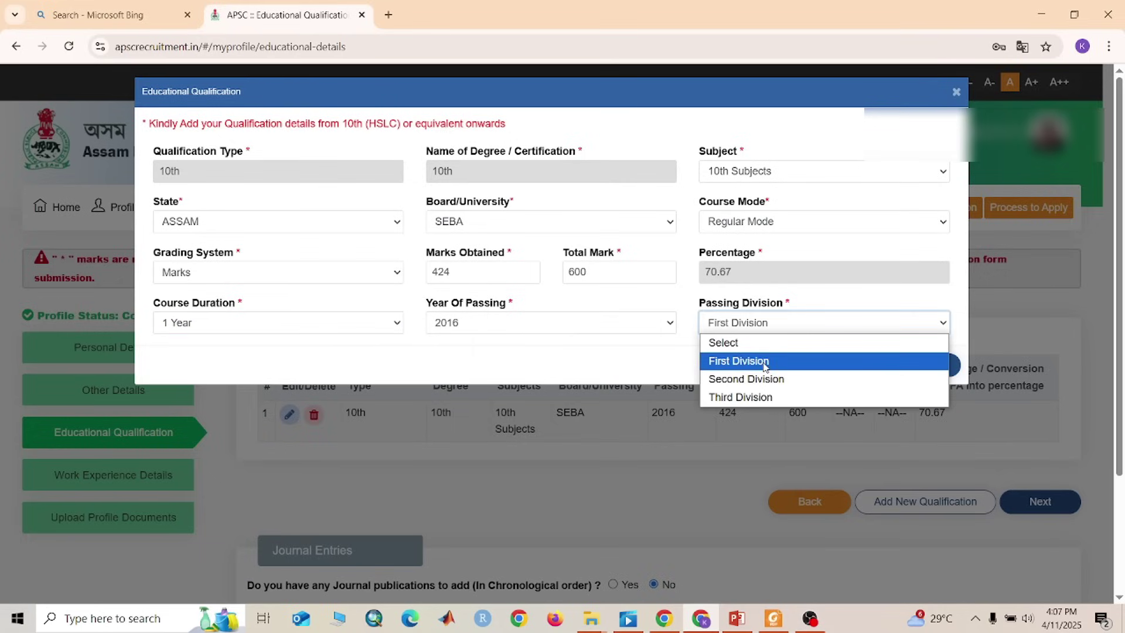
pyautogui.click(772, 363)
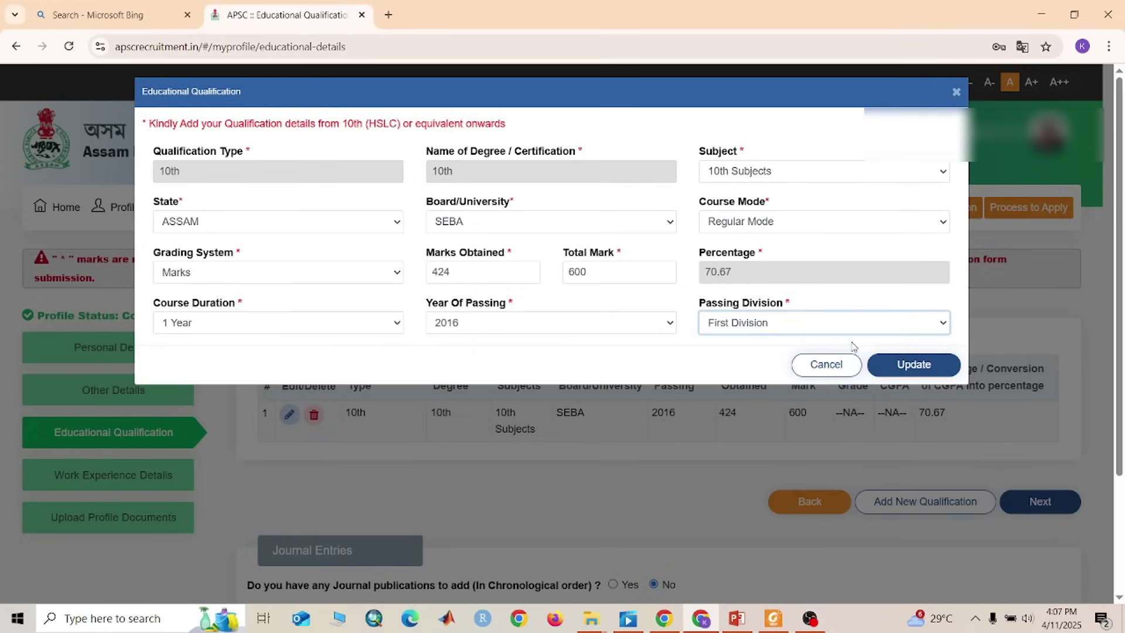
pyautogui.click(920, 373)
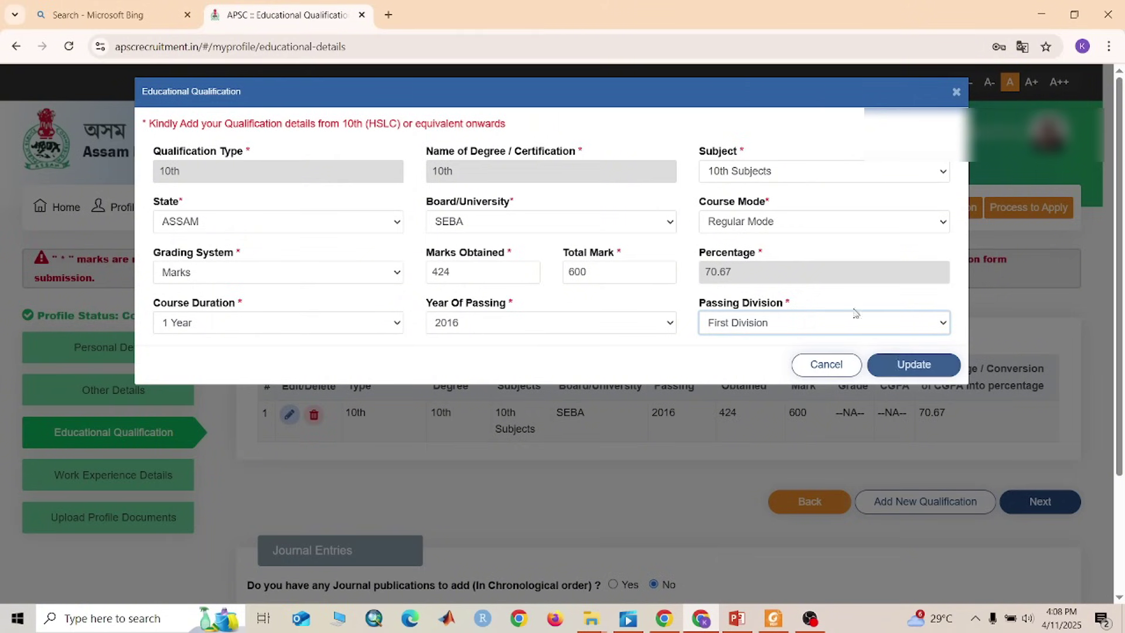
pyautogui.click(906, 369)
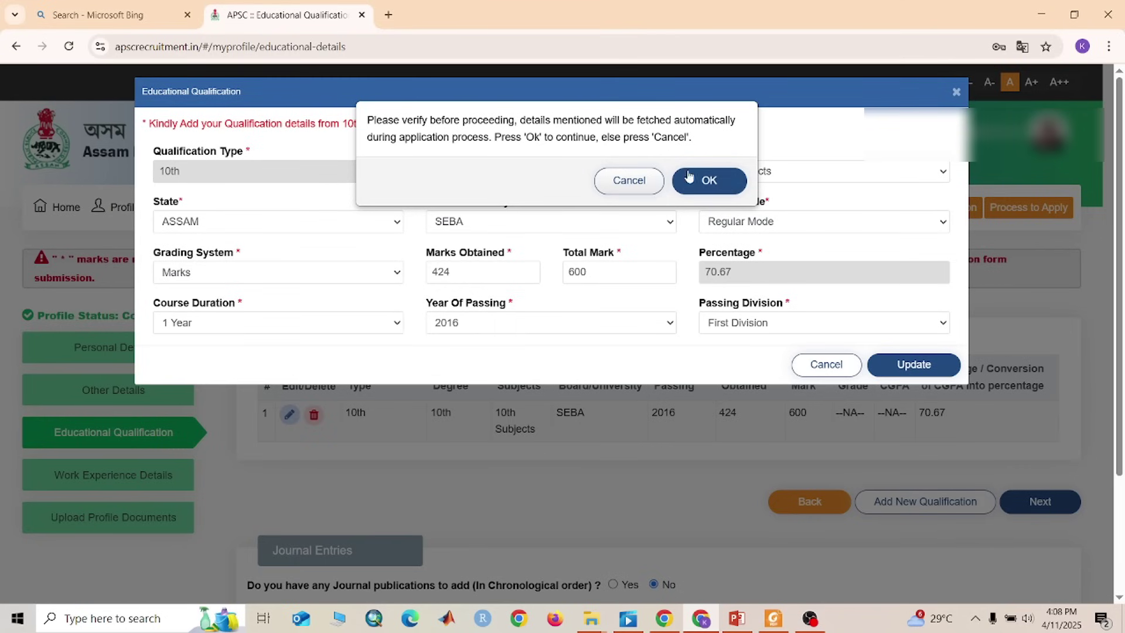
pyautogui.click(726, 177)
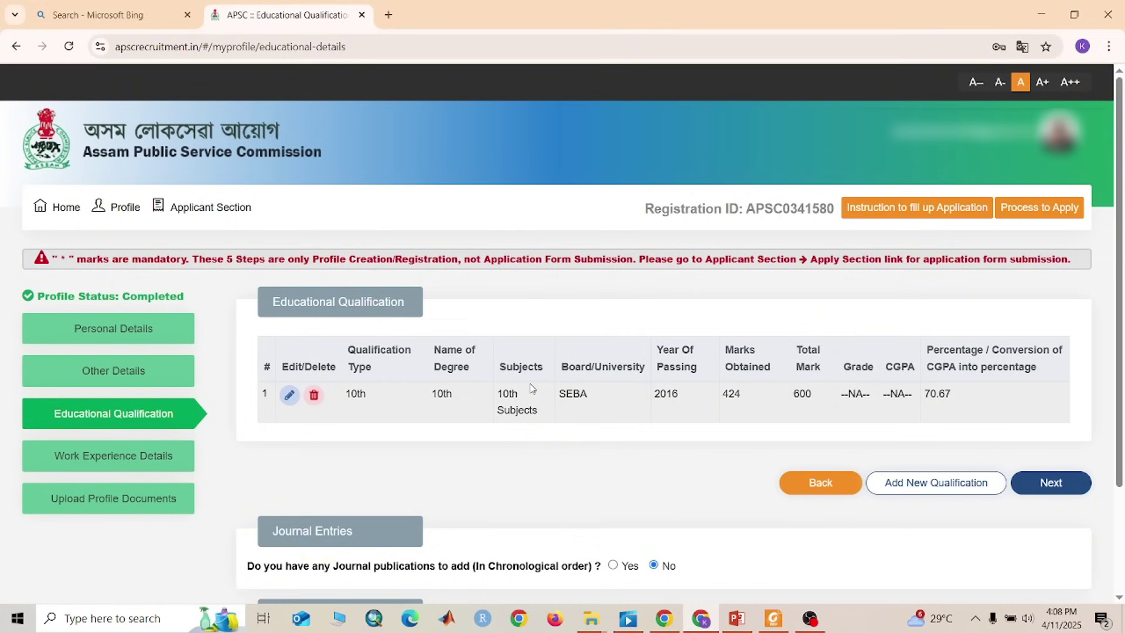
# Add a new 12th qualification: subject Arts/Humanities, state ASSAM, board AHSEC
pyautogui.click(937, 484)
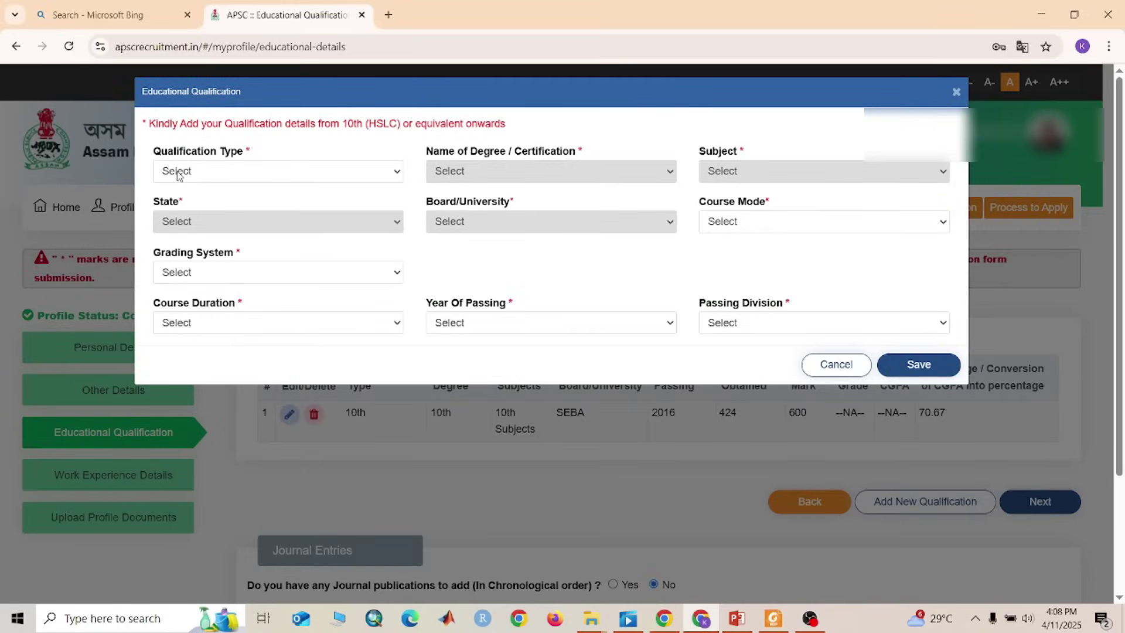
pyautogui.click(263, 179)
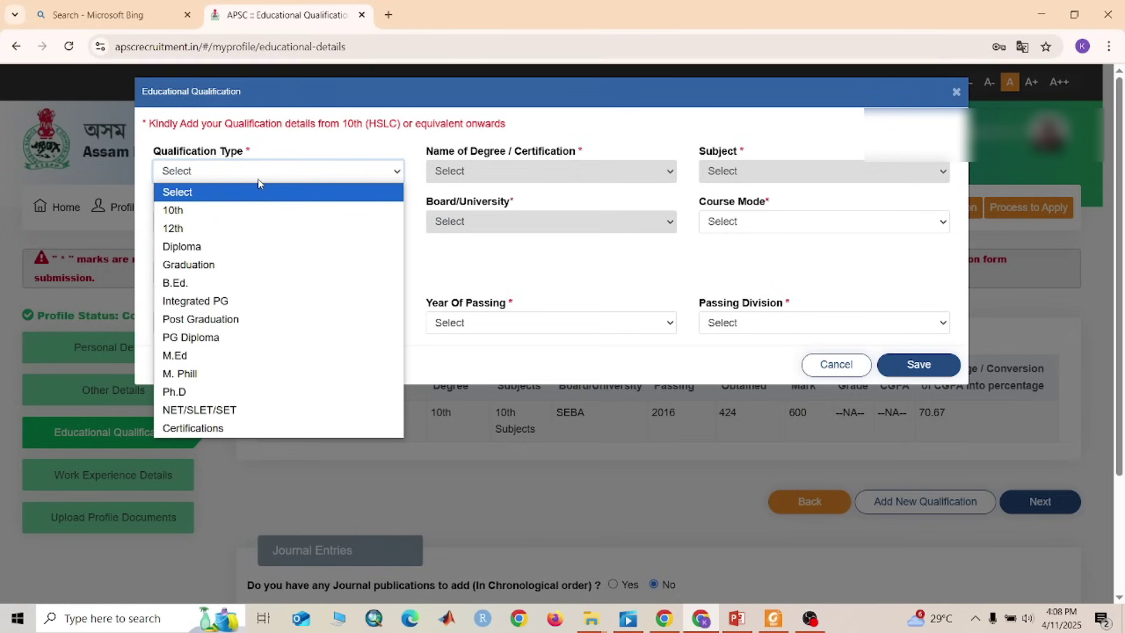
pyautogui.click(186, 229)
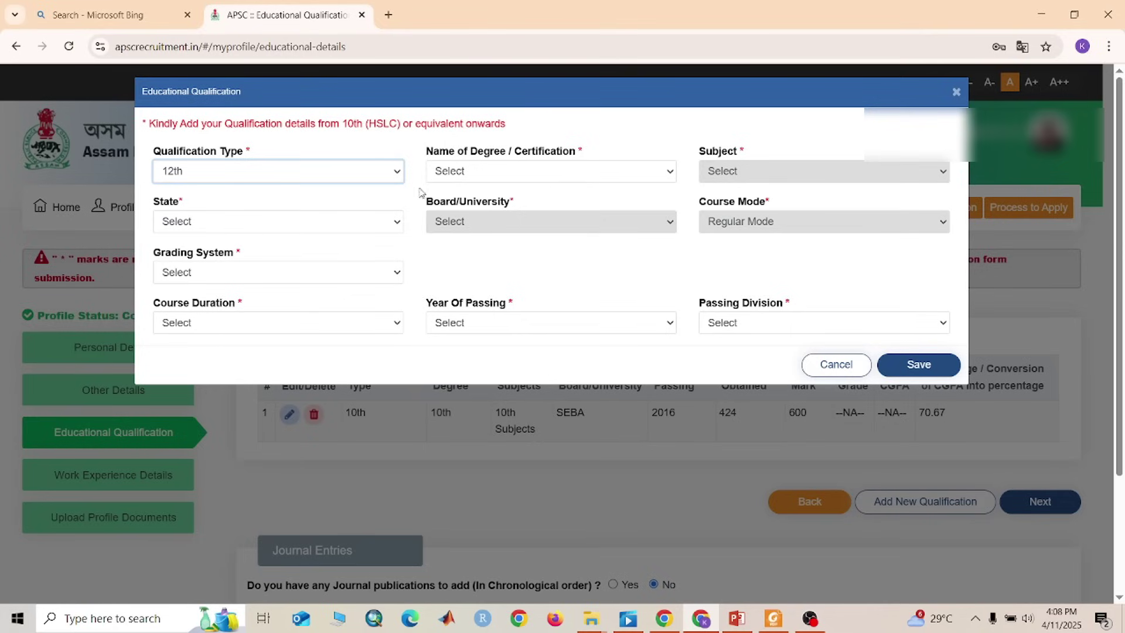
pyautogui.click(509, 171)
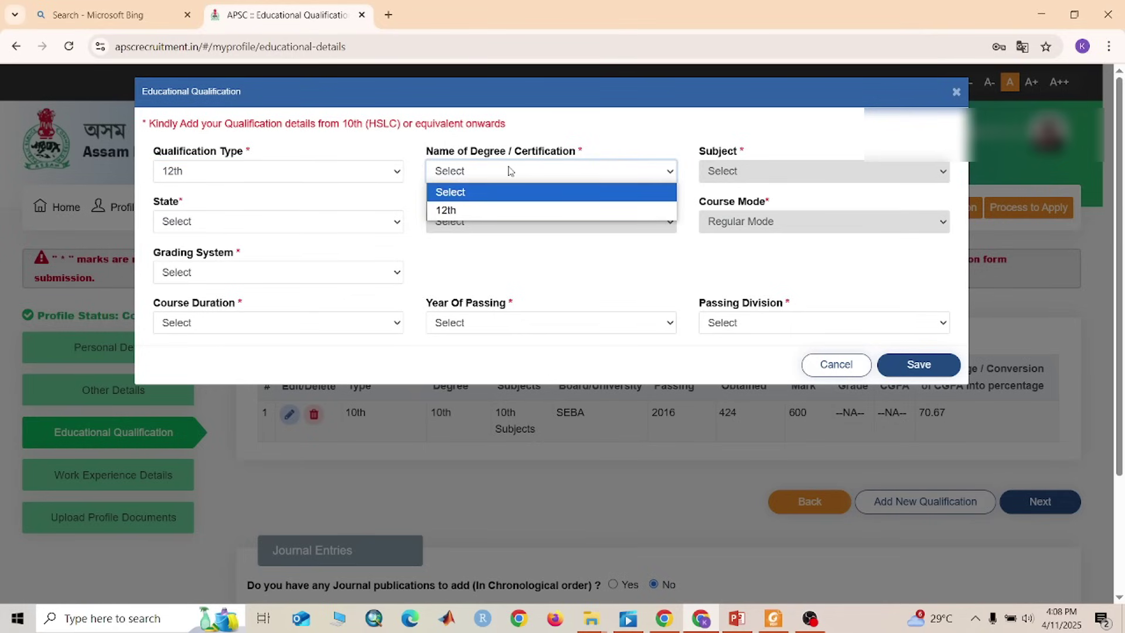
pyautogui.click(507, 210)
pyautogui.click(768, 179)
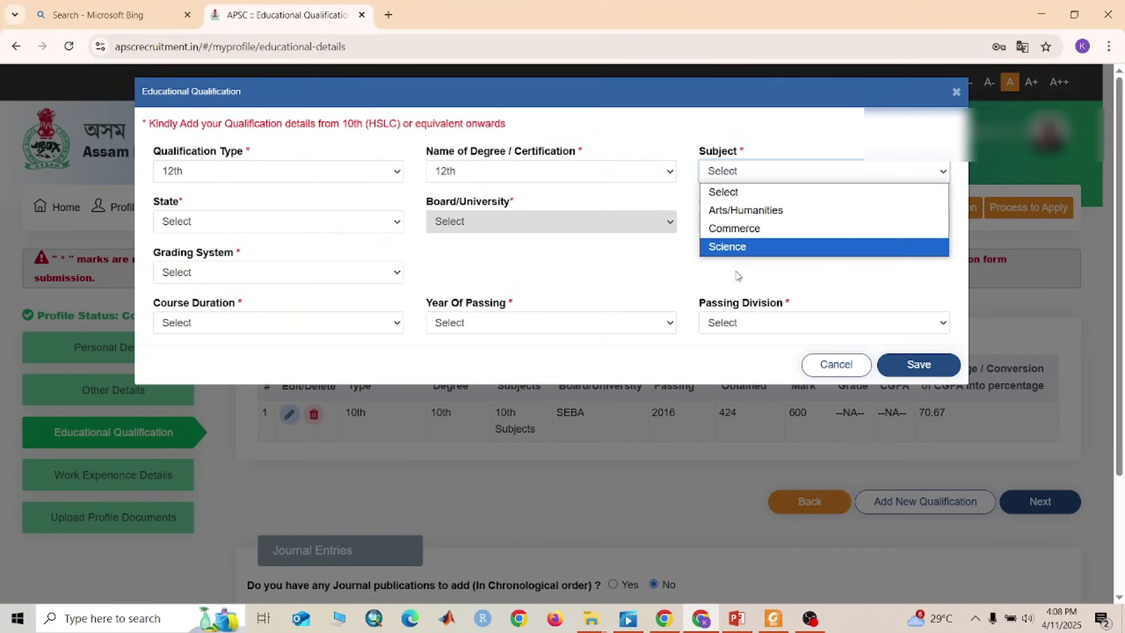
pyautogui.click(739, 211)
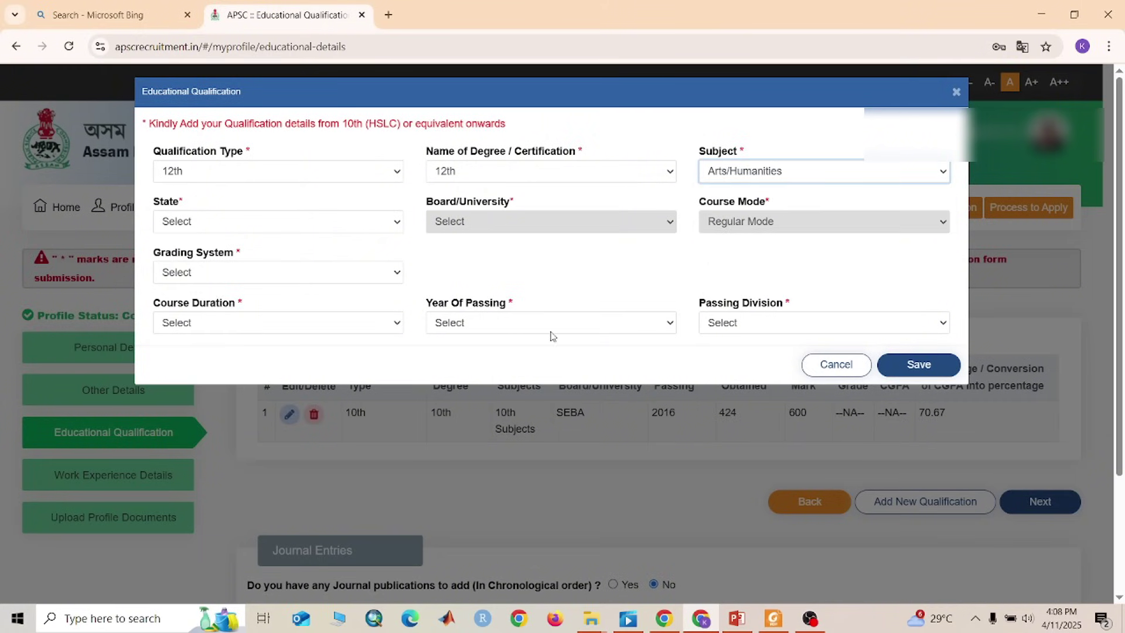
pyautogui.click(219, 221)
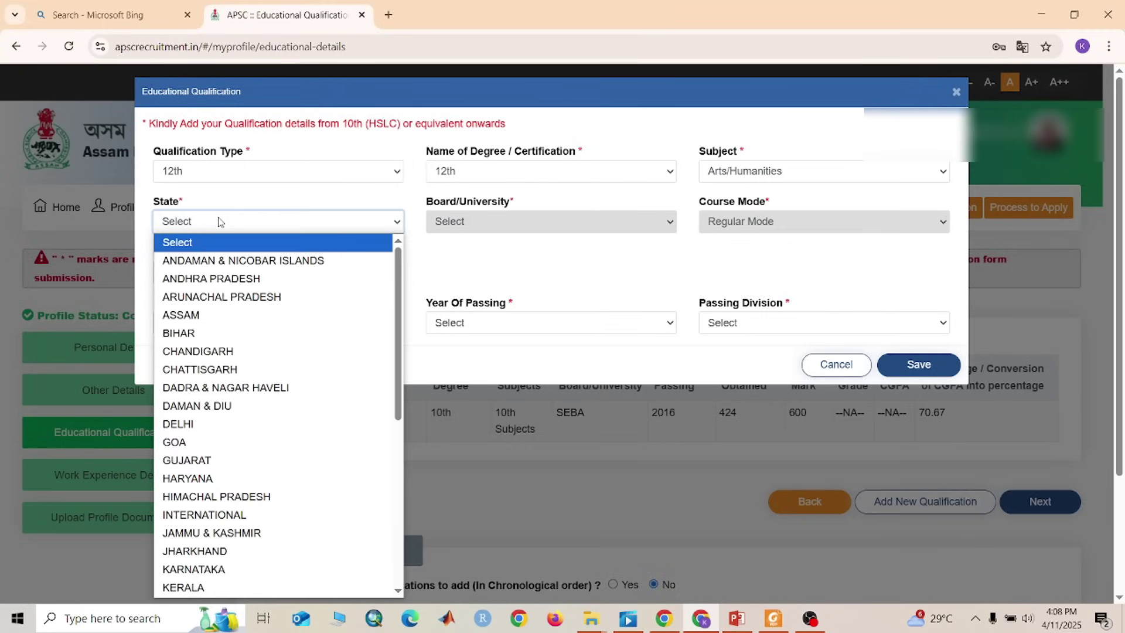
pyautogui.click(222, 320)
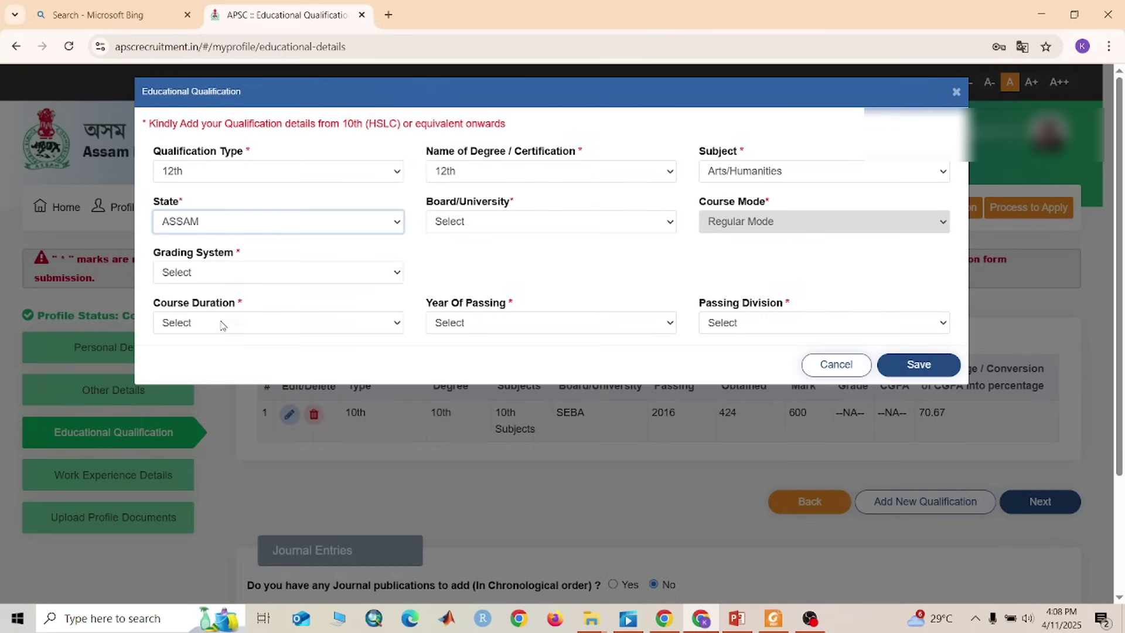
pyautogui.click(571, 226)
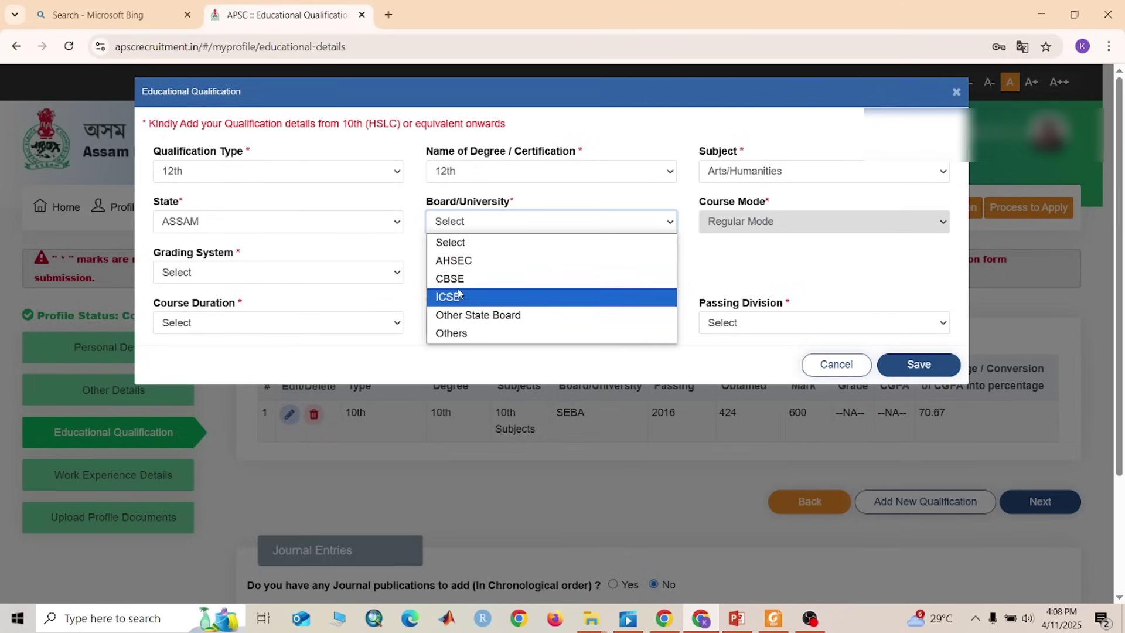
pyautogui.click(454, 261)
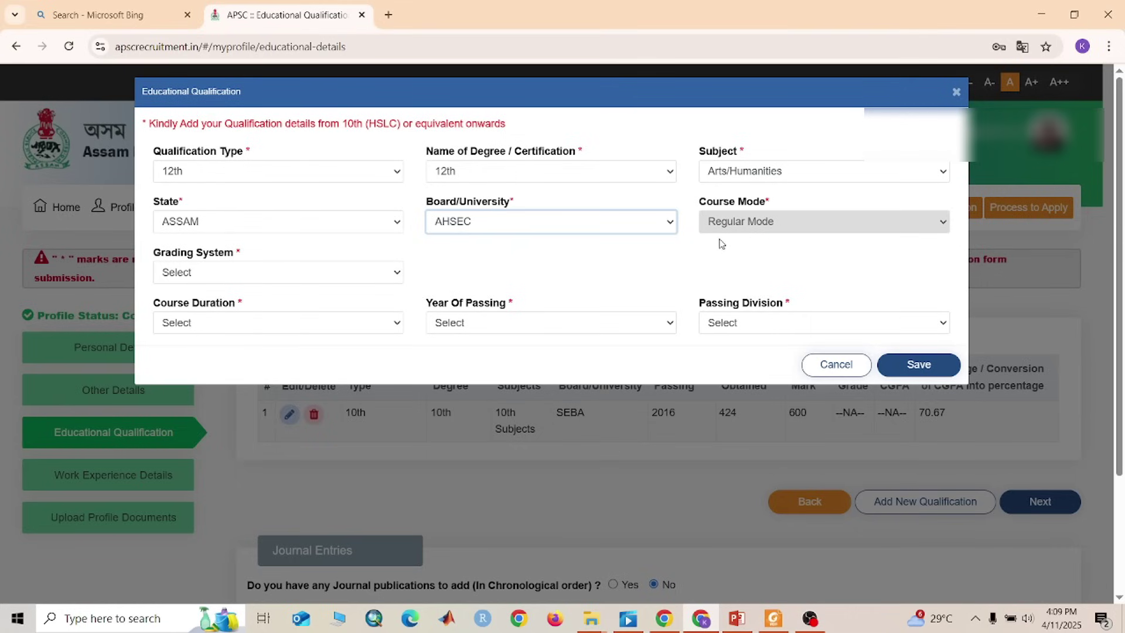
# Set grading to Marks with 360 obtained out of 500
pyautogui.click(223, 274)
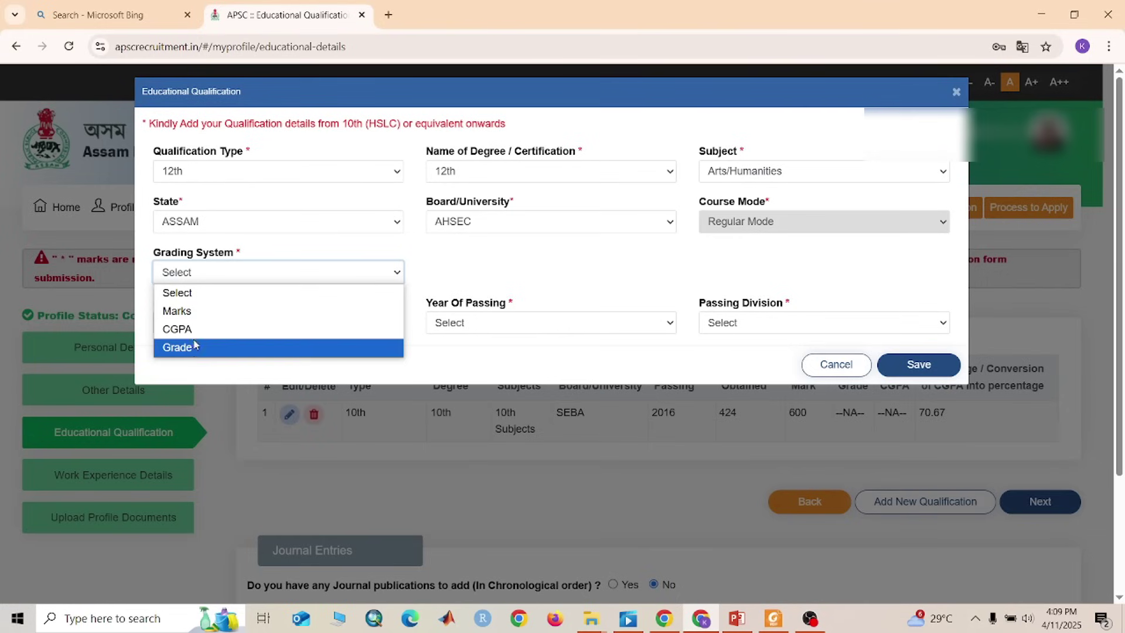
pyautogui.click(193, 311)
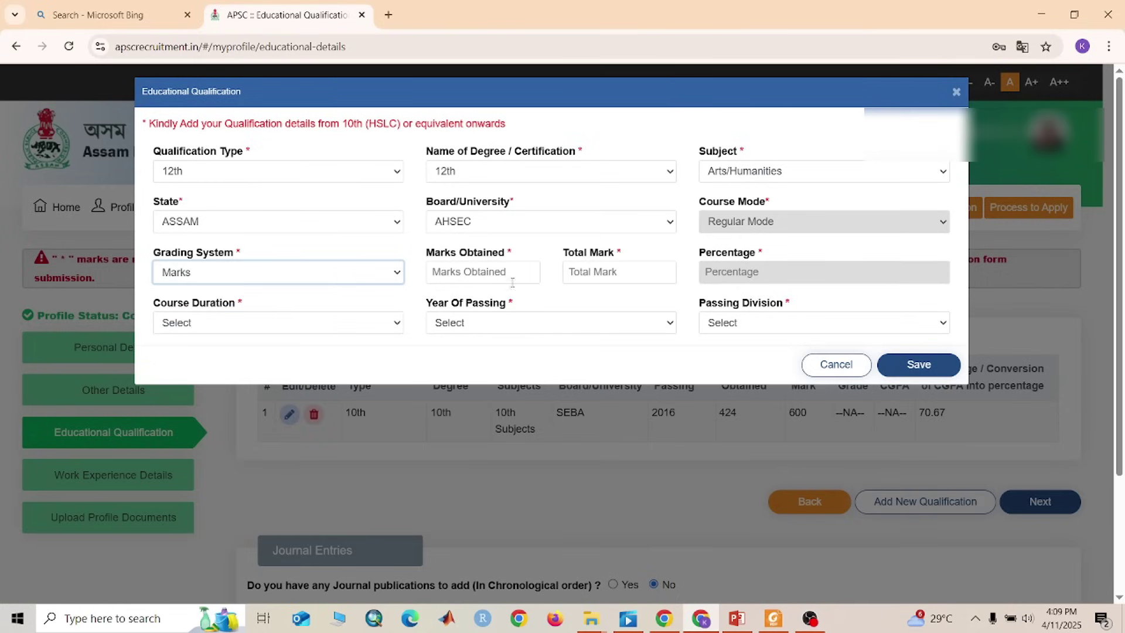
pyautogui.click(468, 274)
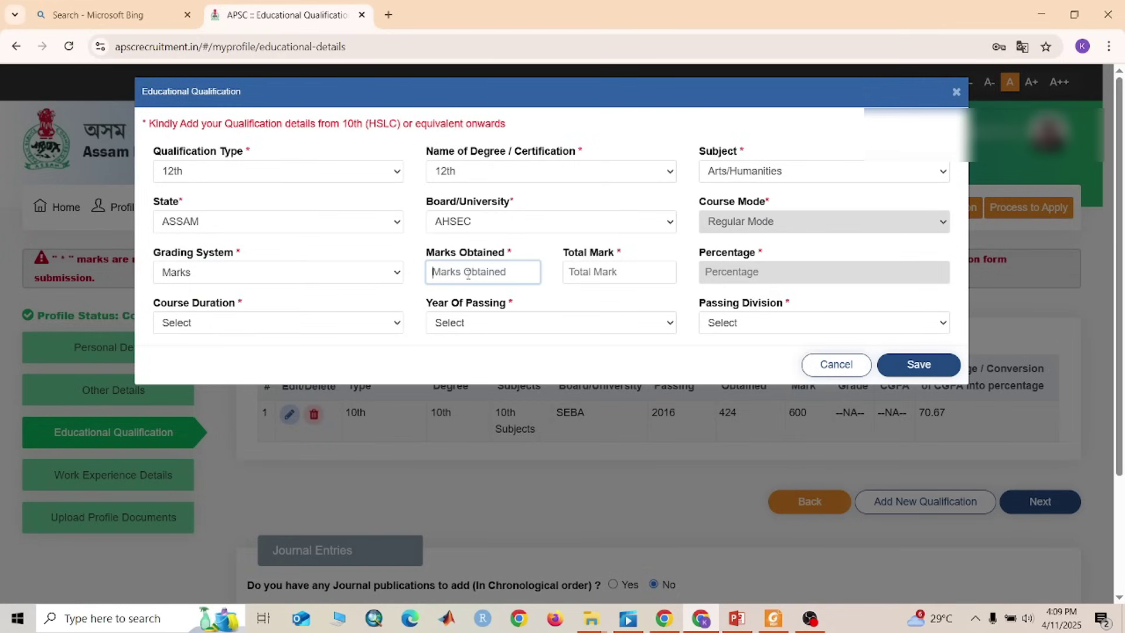
pyautogui.write('360')
pyautogui.click(596, 274)
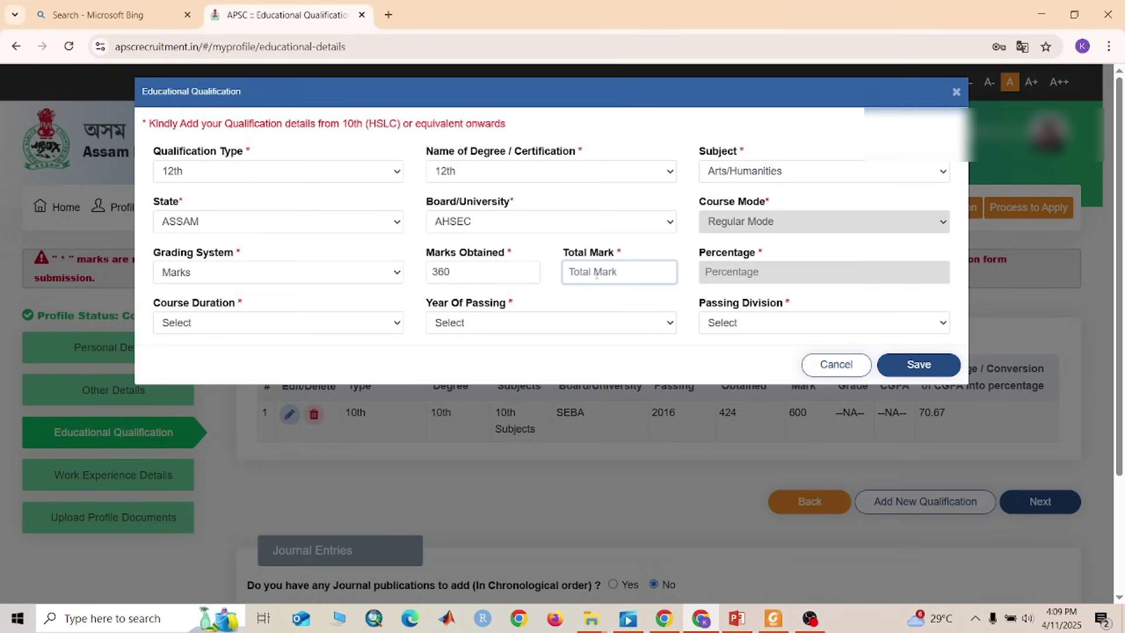
pyautogui.write('500')
# Set 2 Years duration, passing year 2018, First Division, then save and confirm
pyautogui.click(288, 332)
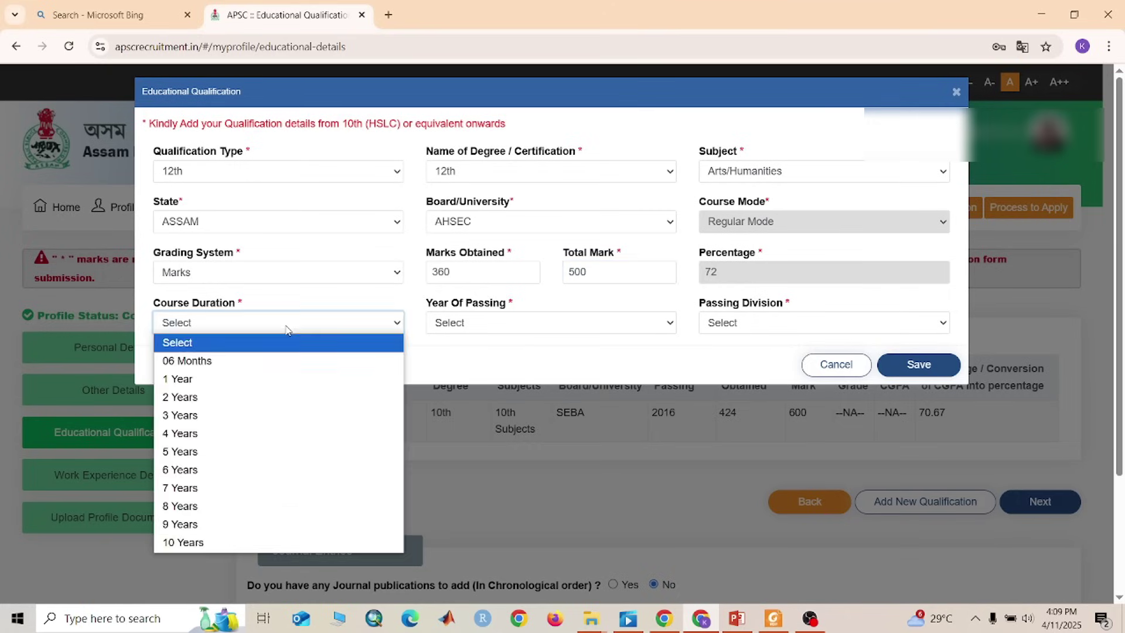
pyautogui.click(237, 397)
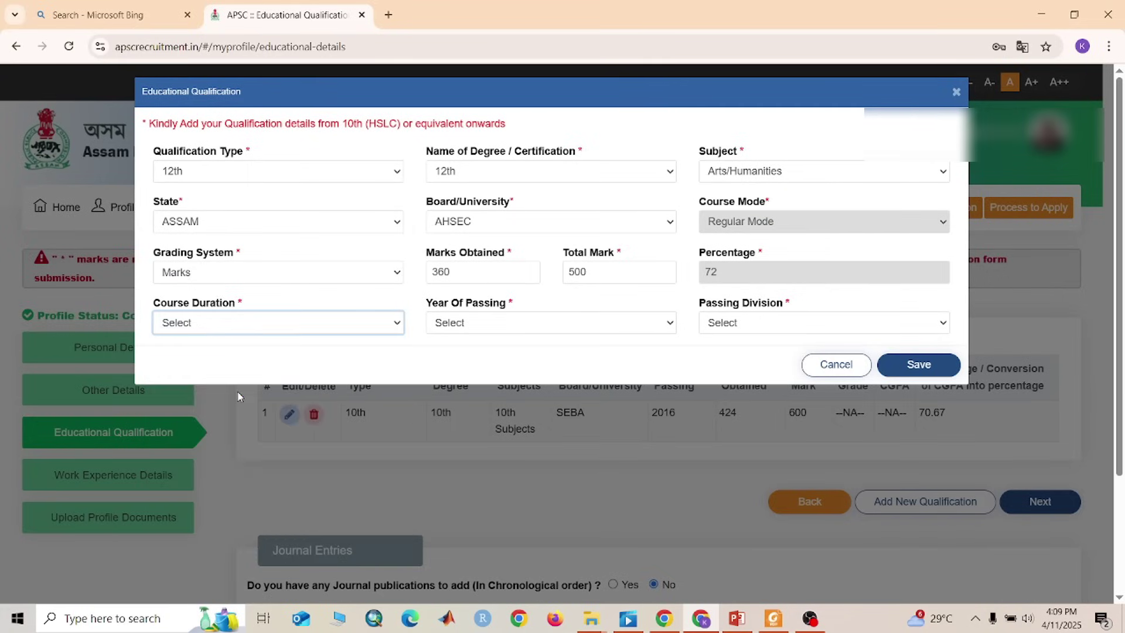
pyautogui.click(516, 322)
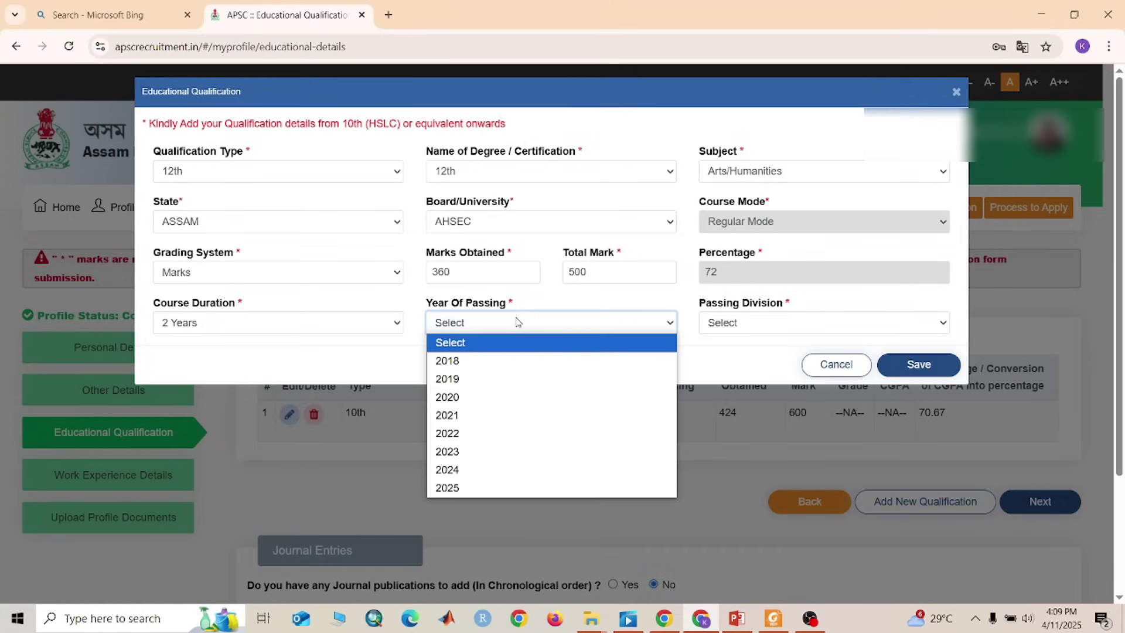
pyautogui.click(502, 360)
pyautogui.click(777, 328)
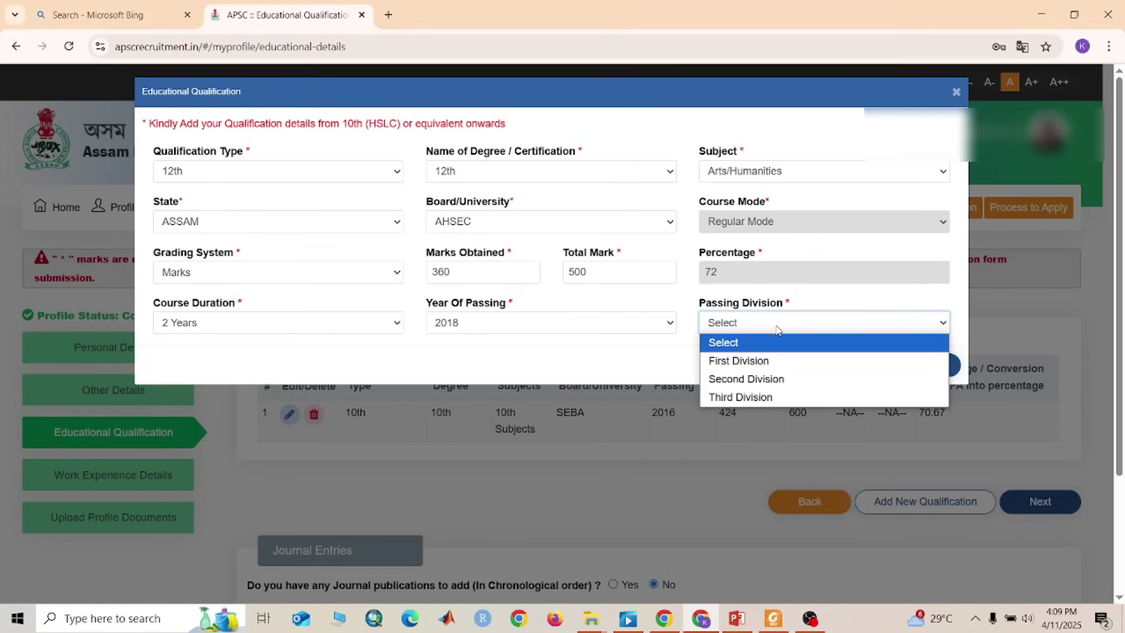
pyautogui.click(762, 369)
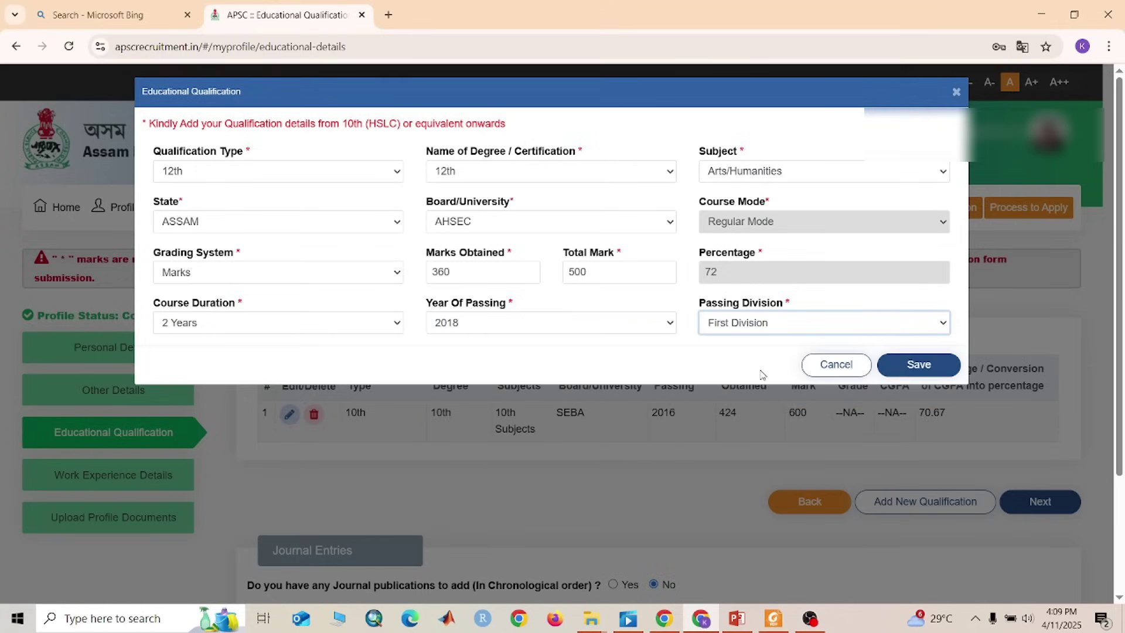
pyautogui.click(944, 370)
pyautogui.click(936, 375)
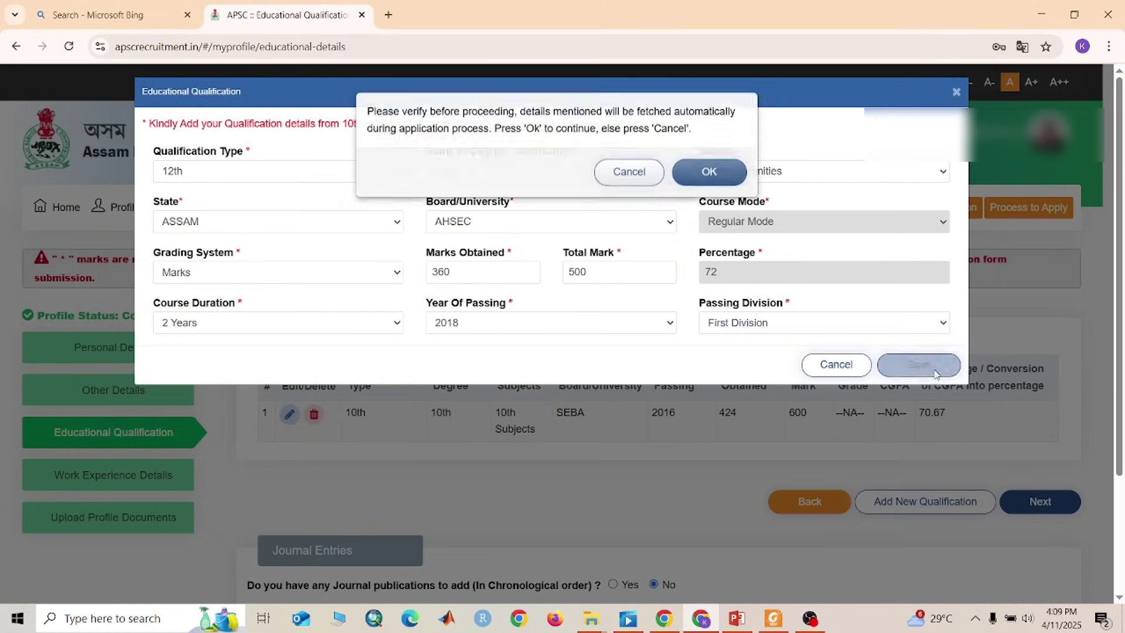
pyautogui.click(709, 181)
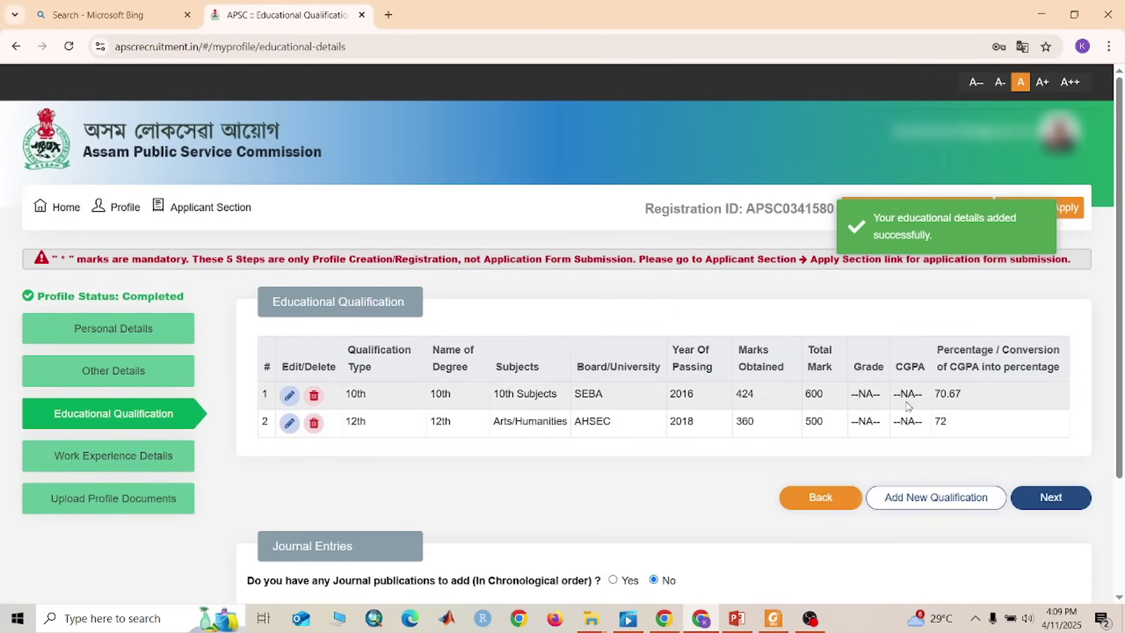
# Add a new qualification with type Graduation and degree Bachelor of Arts(BA)
pyautogui.click(922, 499)
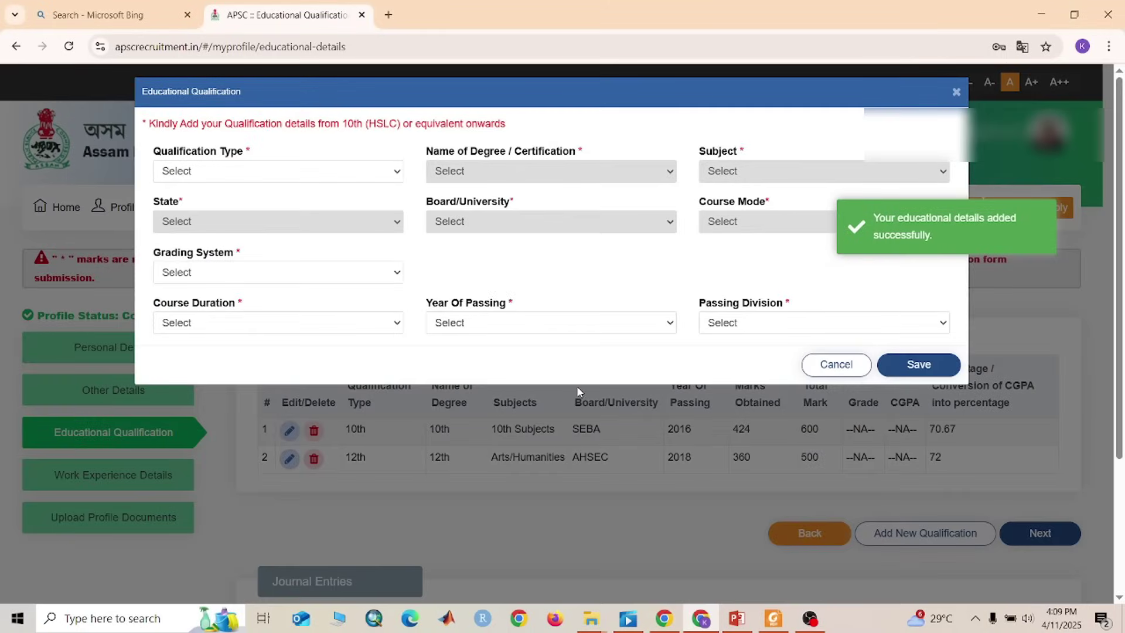
pyautogui.click(298, 181)
pyautogui.click(225, 265)
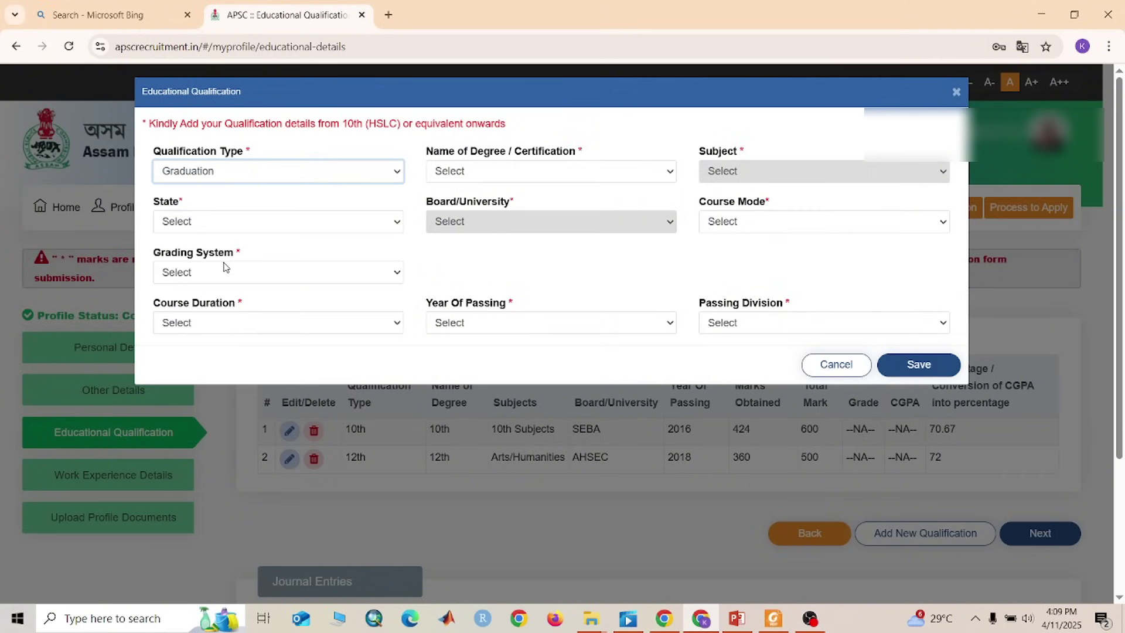
pyautogui.click(268, 175)
pyautogui.click(340, 183)
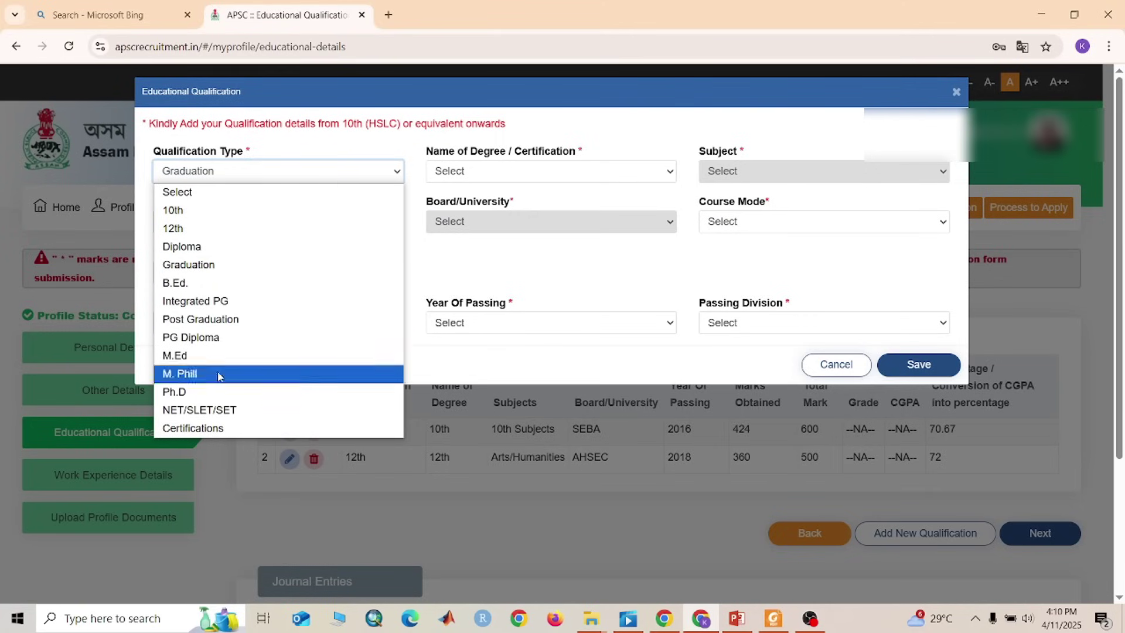
pyautogui.click(246, 177)
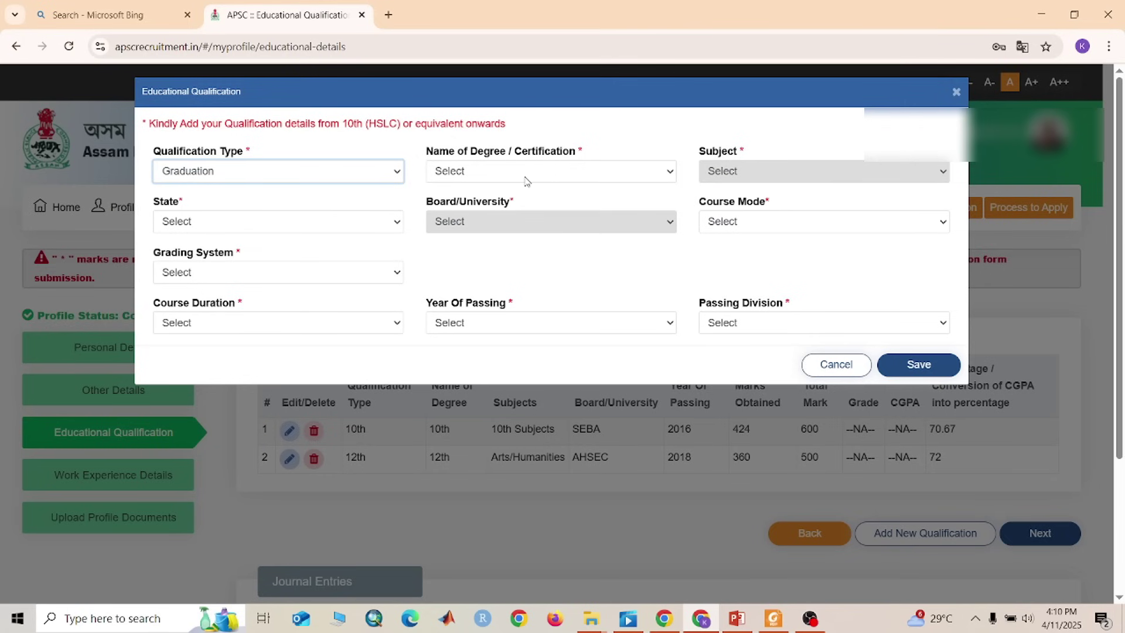
pyautogui.click(525, 181)
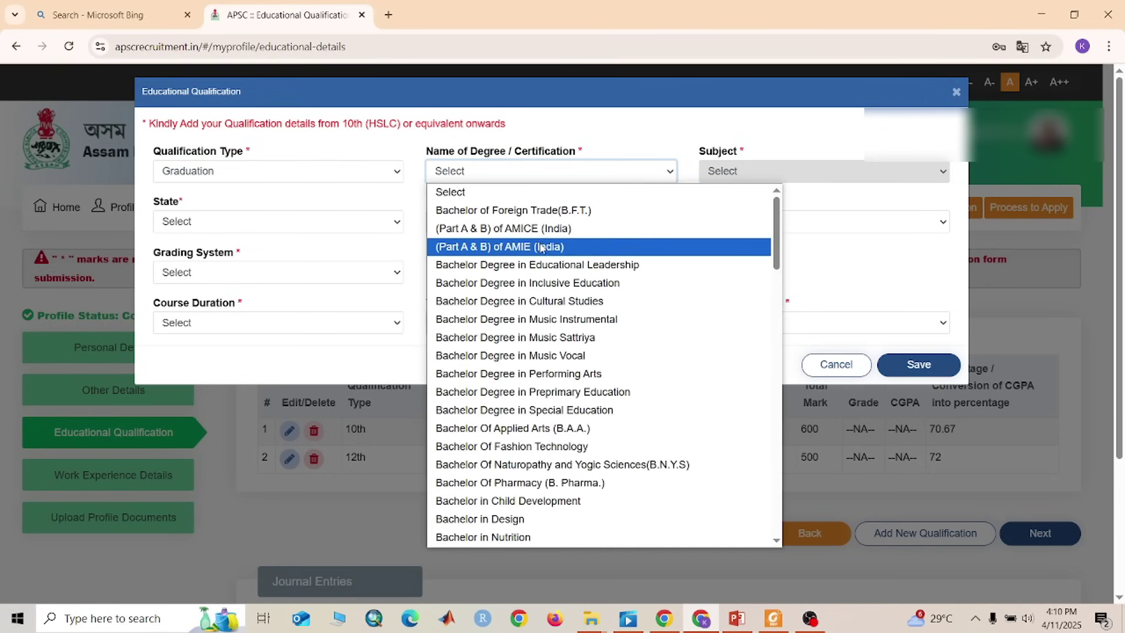
pyautogui.scroll(-8, 557, 462)
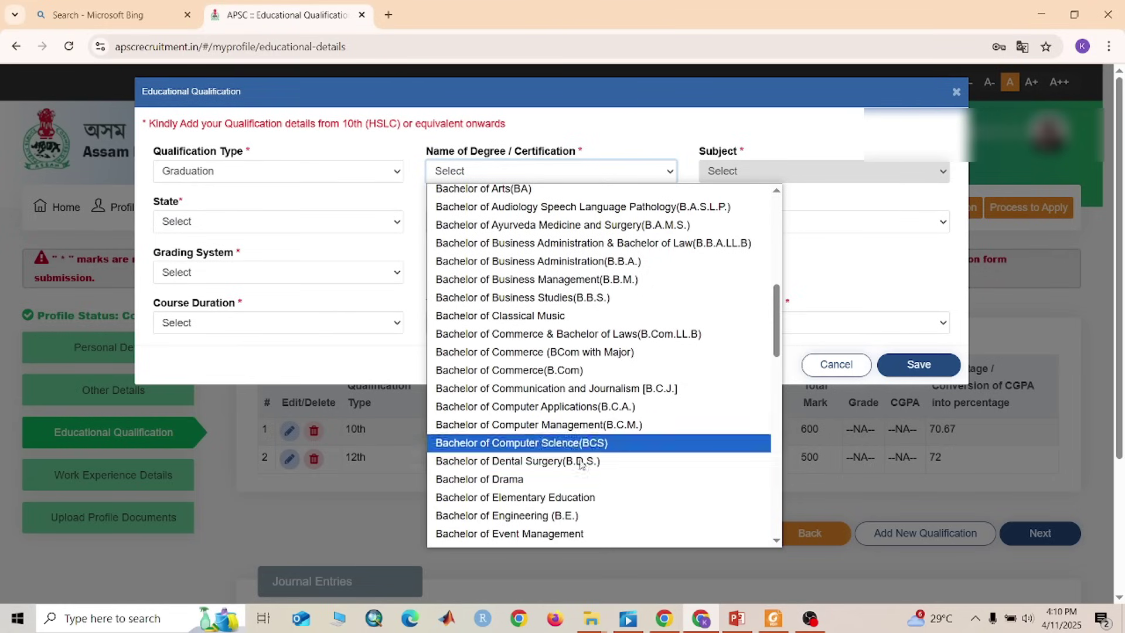
pyautogui.scroll(3, 566, 442)
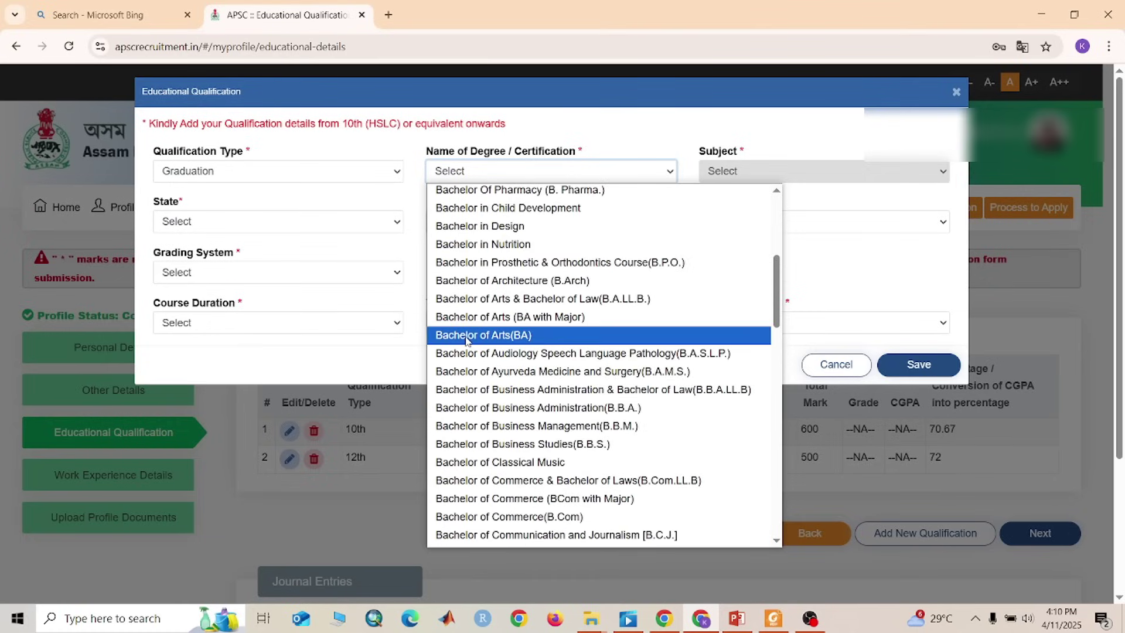
pyautogui.click(508, 336)
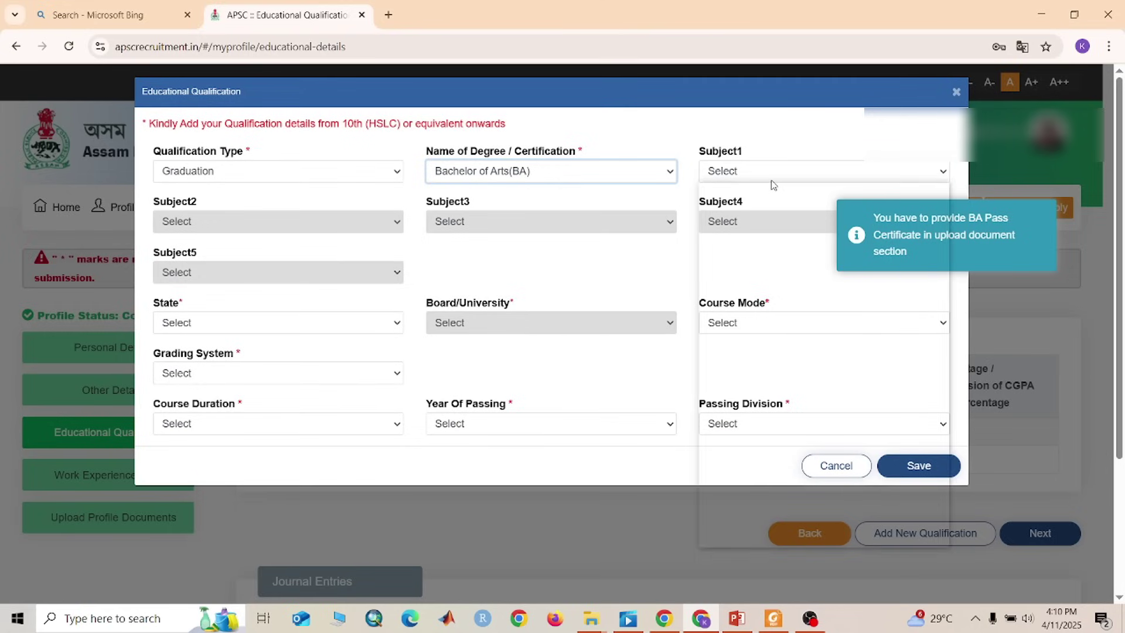
# Set the first three subjects to Assamese, English literature and Education
pyautogui.click(771, 176)
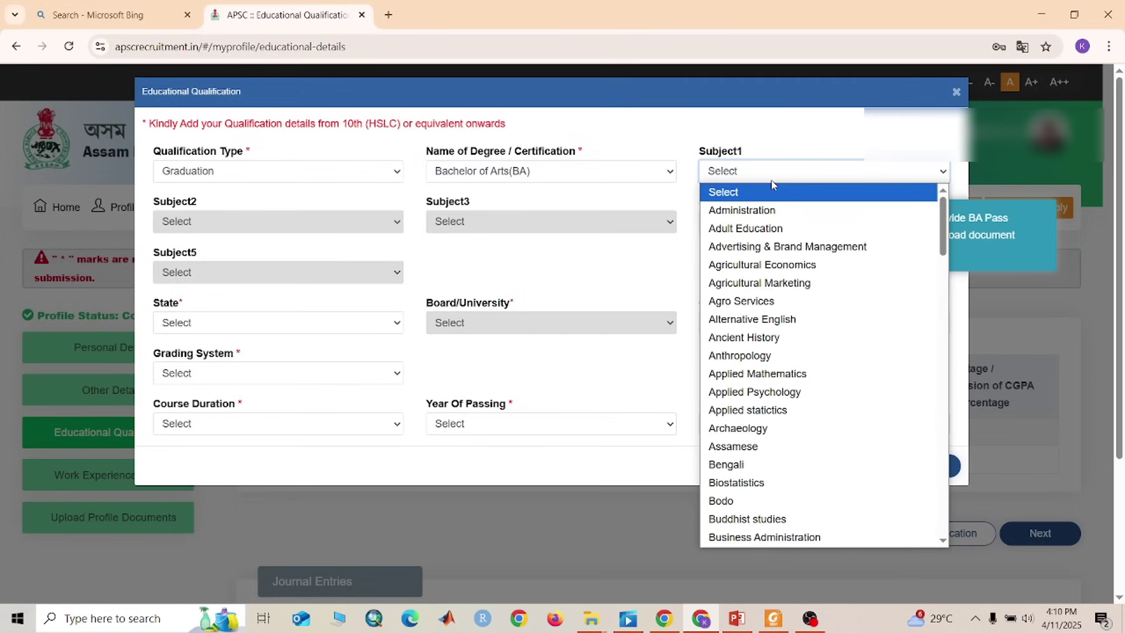
pyautogui.click(761, 446)
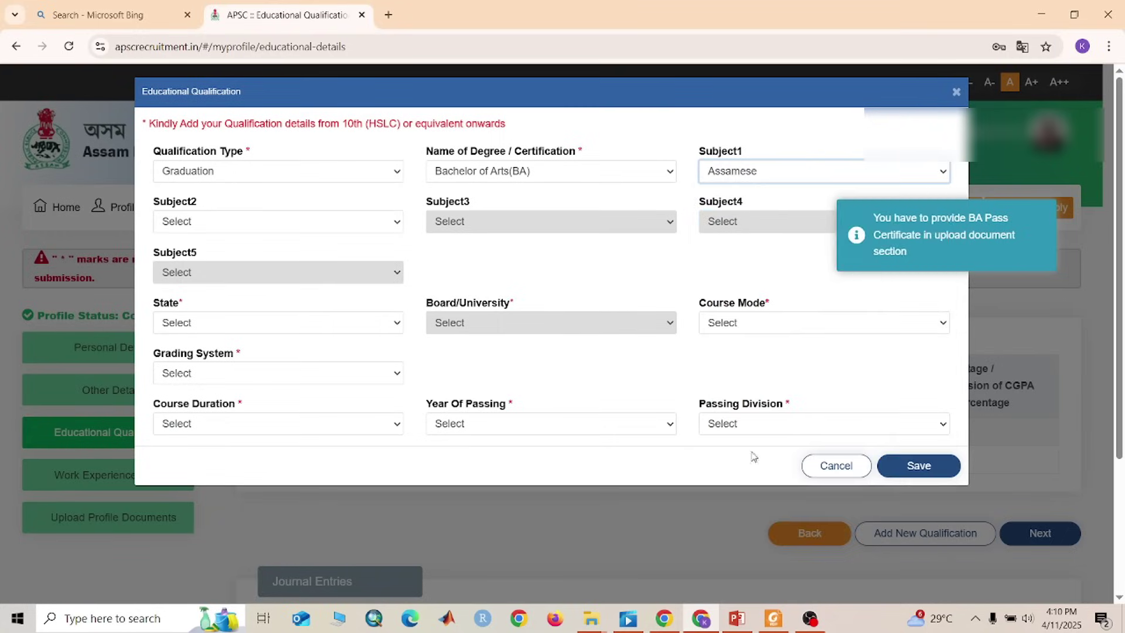
pyautogui.click(267, 220)
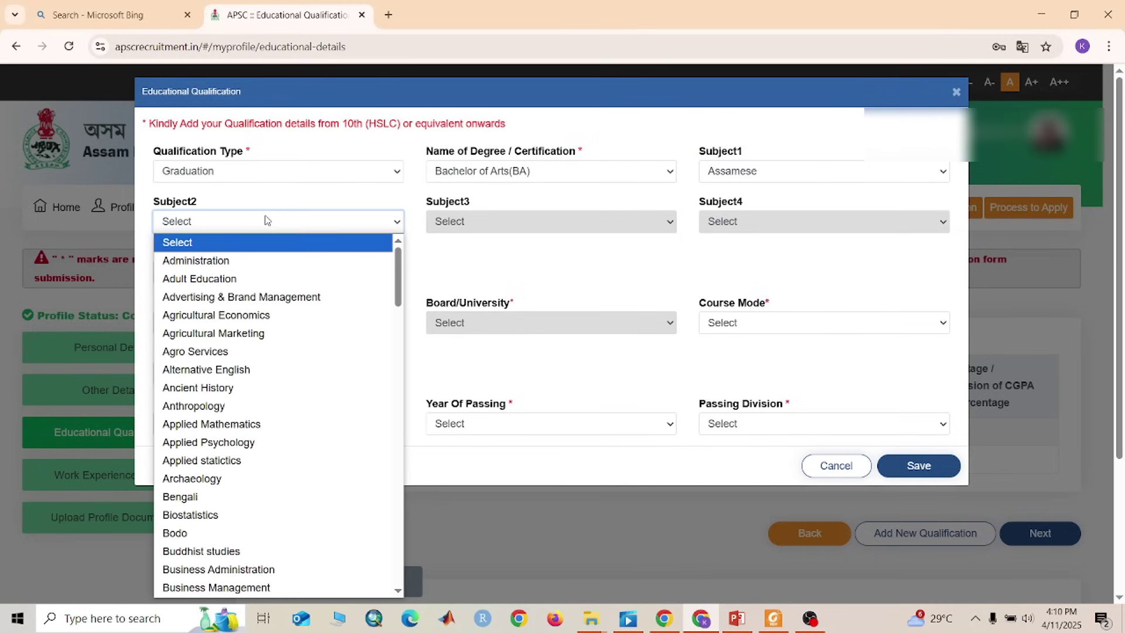
pyautogui.scroll(-5, 214, 451)
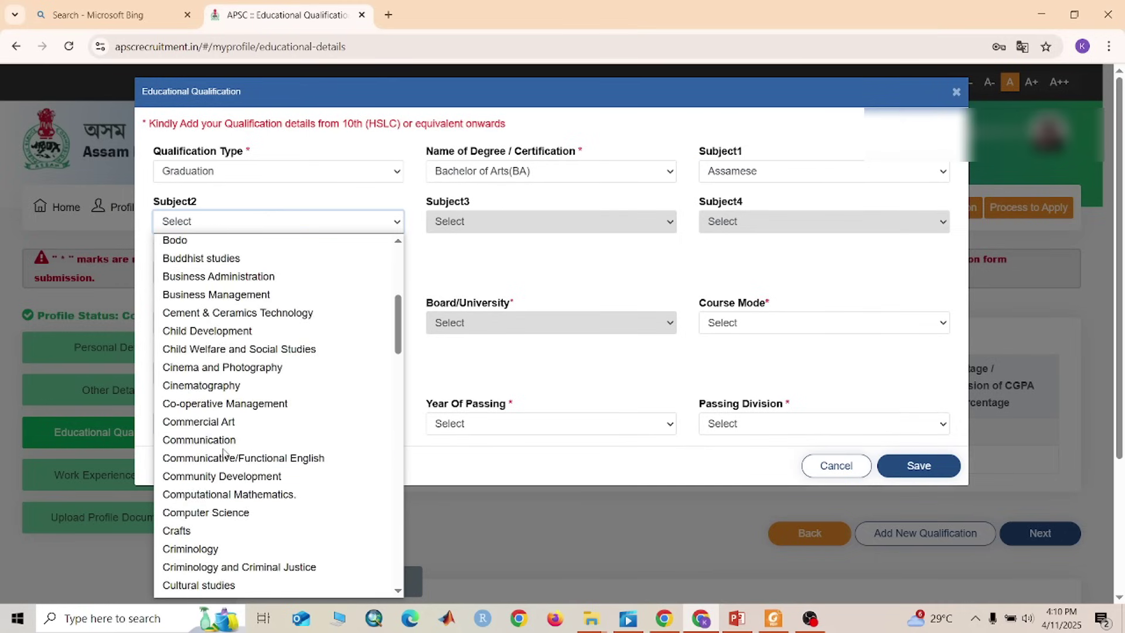
pyautogui.scroll(-12, 213, 457)
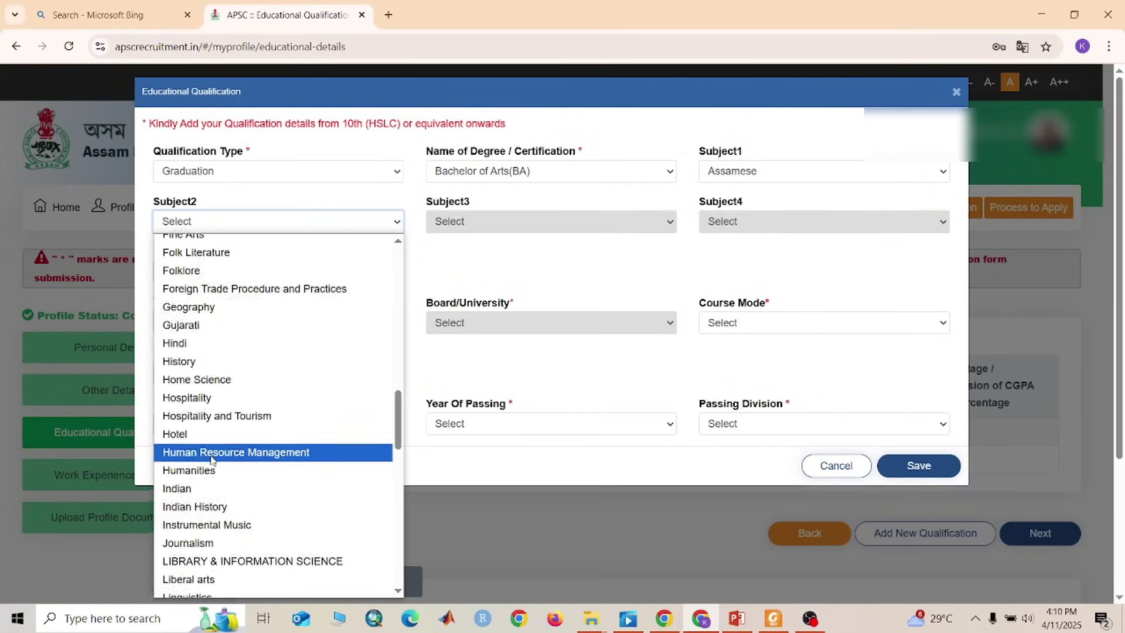
pyautogui.scroll(8, 240, 510)
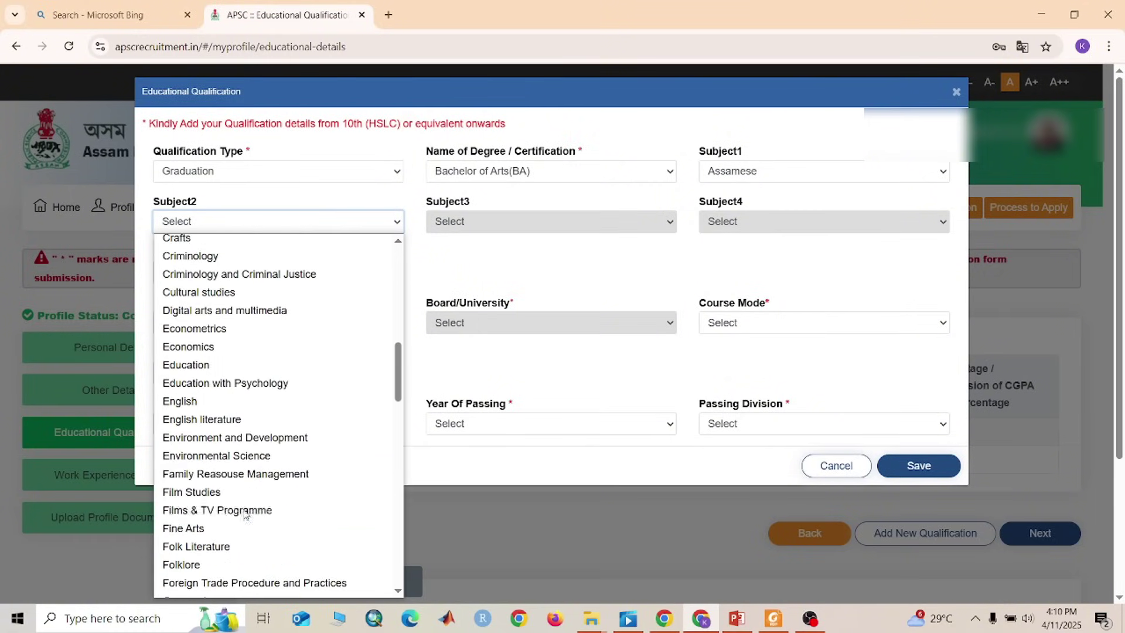
pyautogui.click(234, 423)
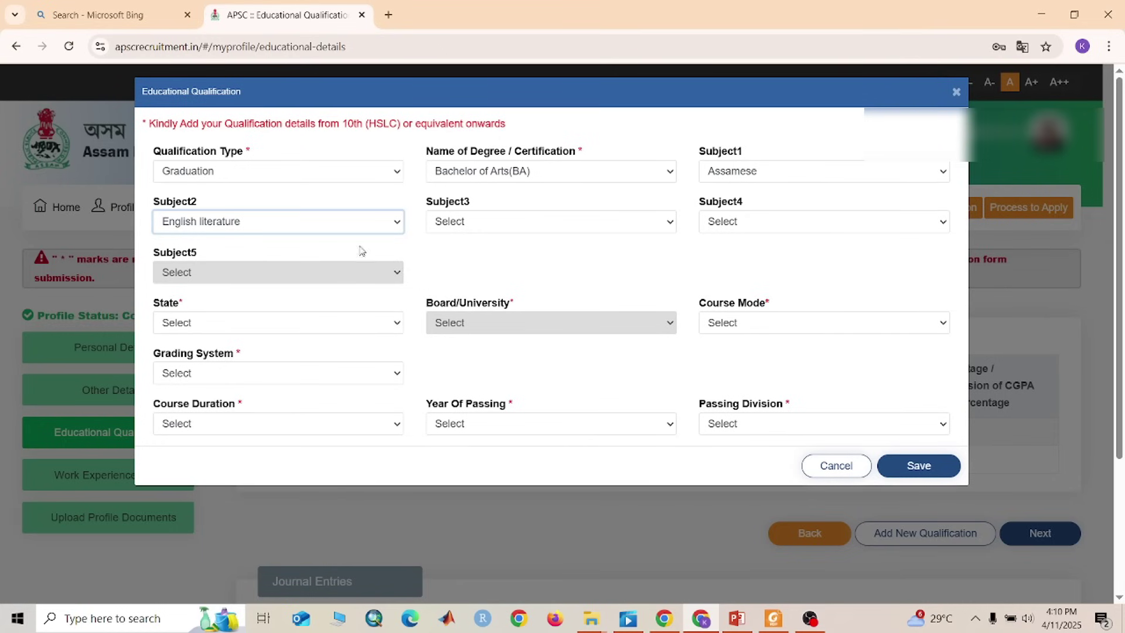
pyautogui.click(517, 221)
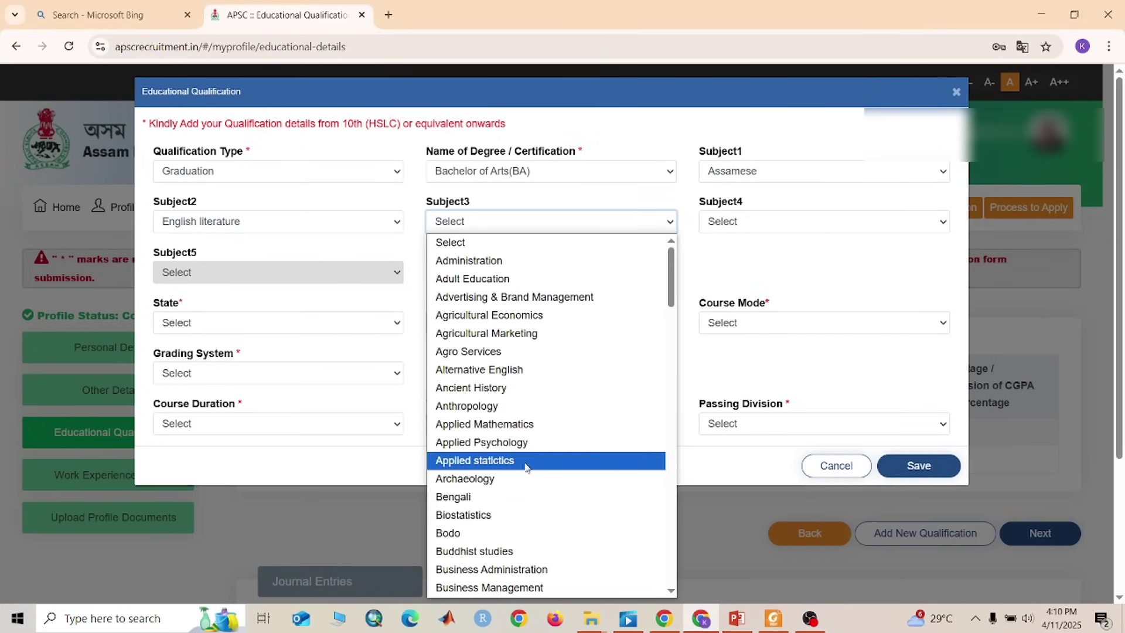
pyautogui.scroll(-15, 503, 516)
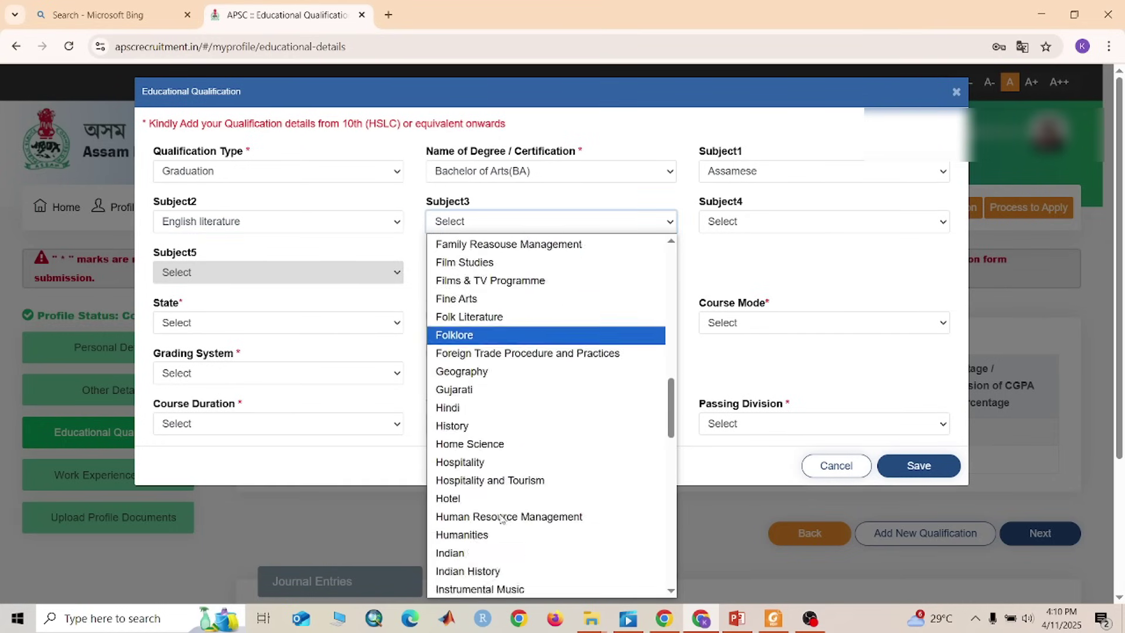
pyautogui.scroll(2, 442, 410)
pyautogui.scroll(2, 471, 298)
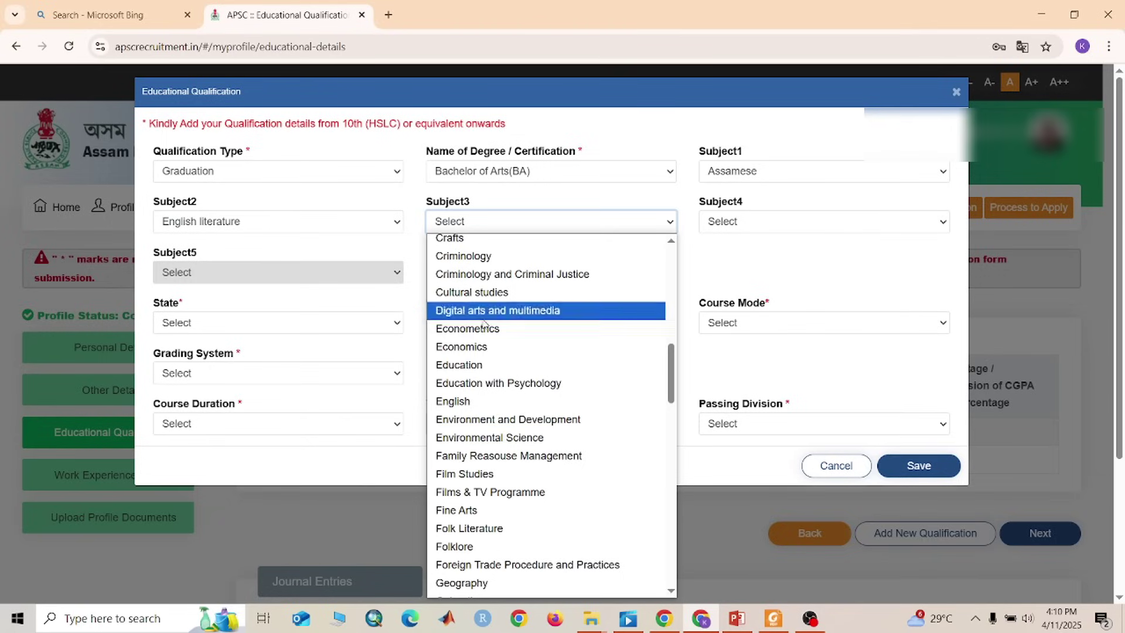
pyautogui.click(469, 364)
# Set subject four to Political Science and subject five to Social Anthropology
pyautogui.click(738, 223)
pyautogui.scroll(-20, 769, 478)
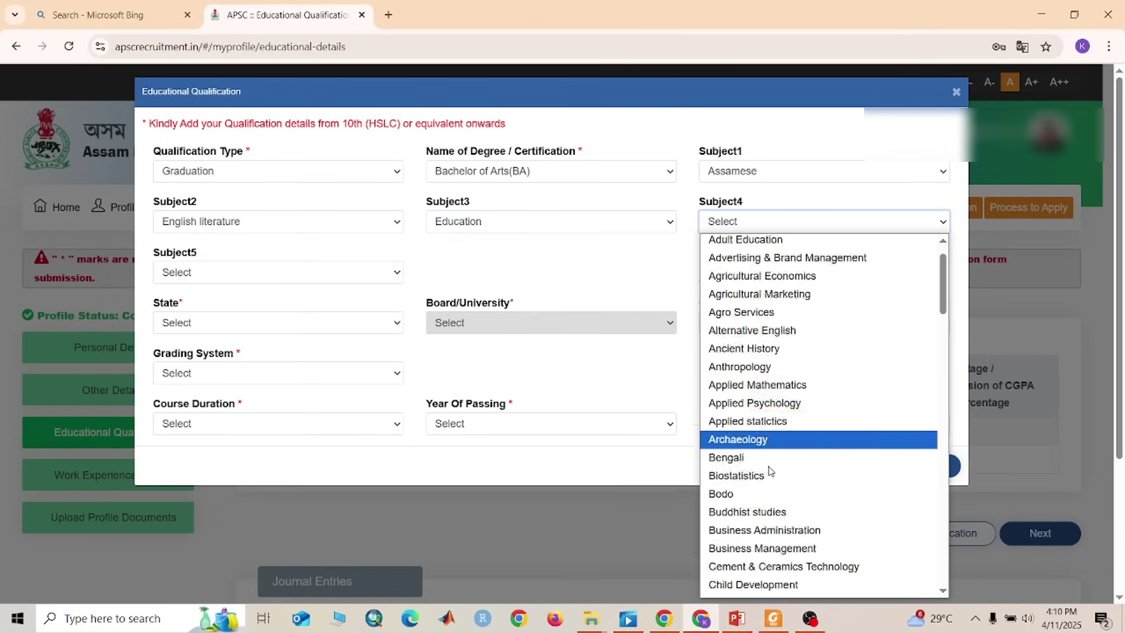
pyautogui.scroll(5, 769, 487)
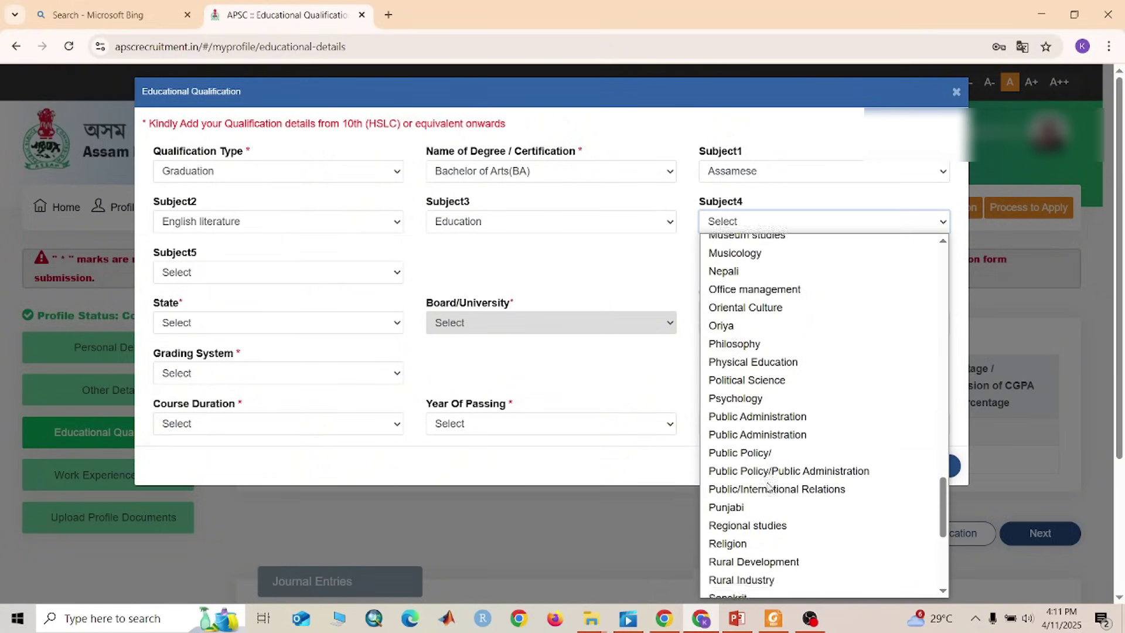
pyautogui.click(749, 373)
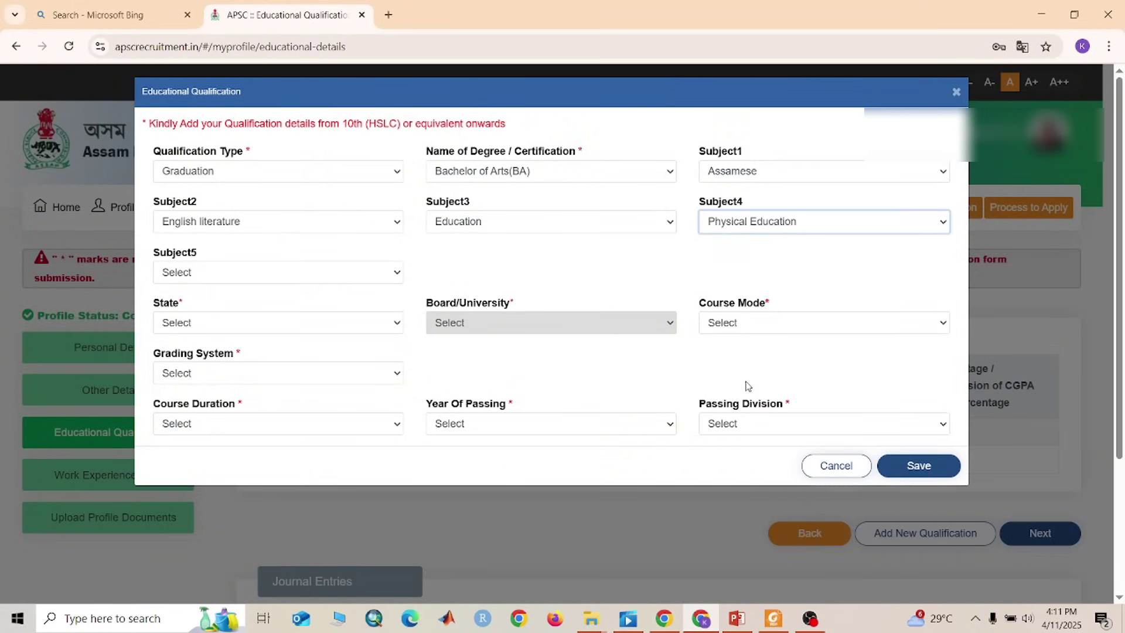
pyautogui.click(787, 228)
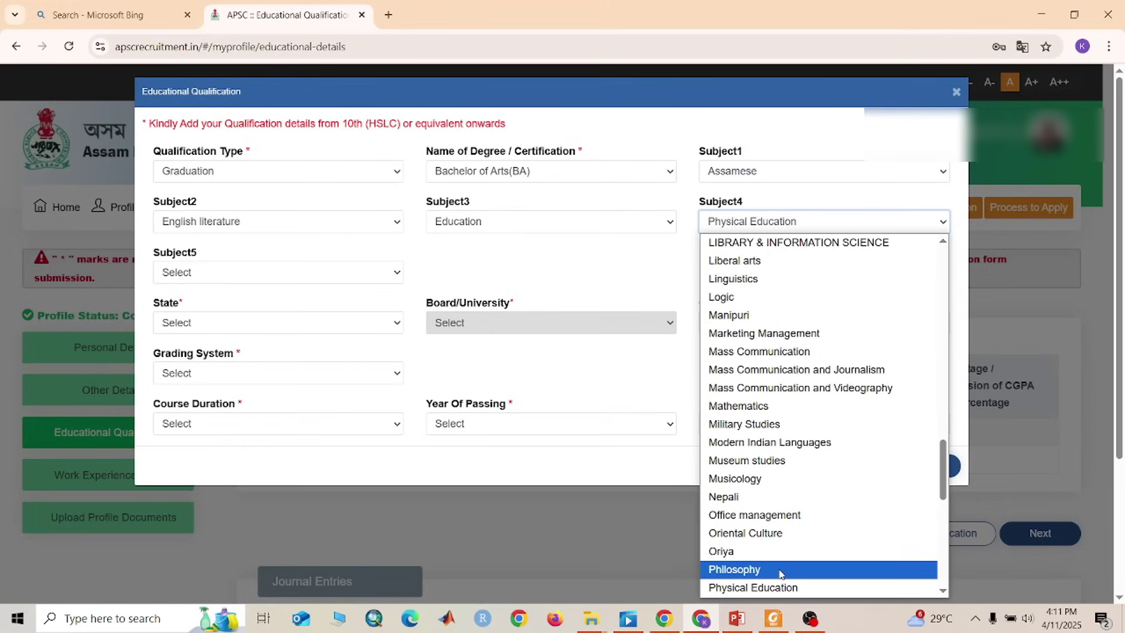
pyautogui.scroll(-3, 785, 580)
pyautogui.click(750, 460)
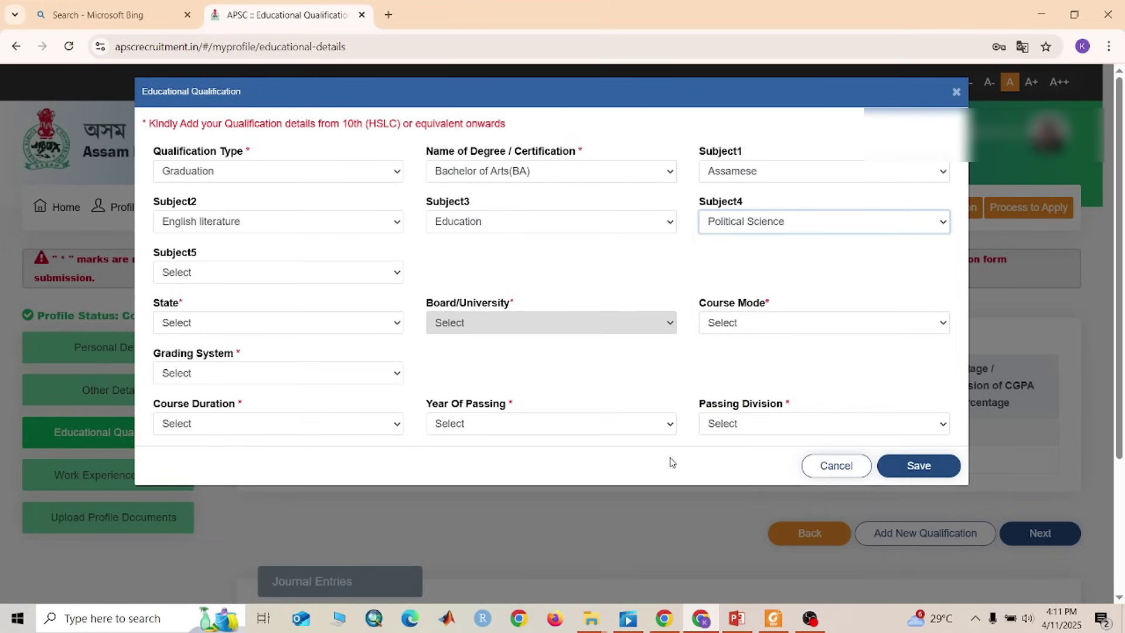
pyautogui.click(255, 271)
pyautogui.scroll(-20, 255, 468)
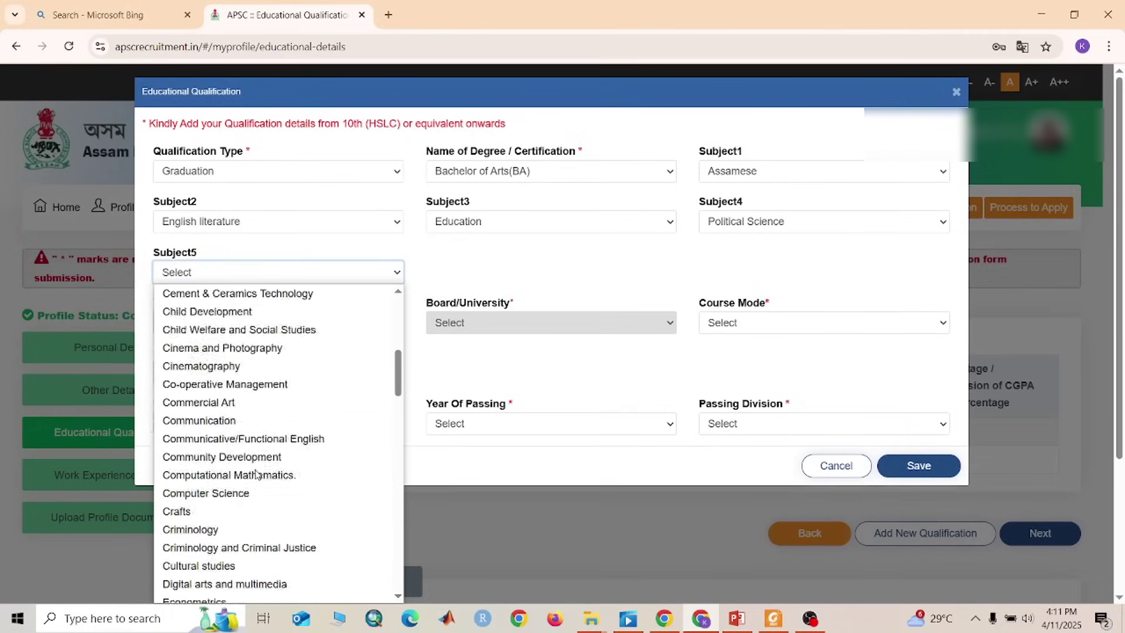
pyautogui.scroll(-6, 253, 490)
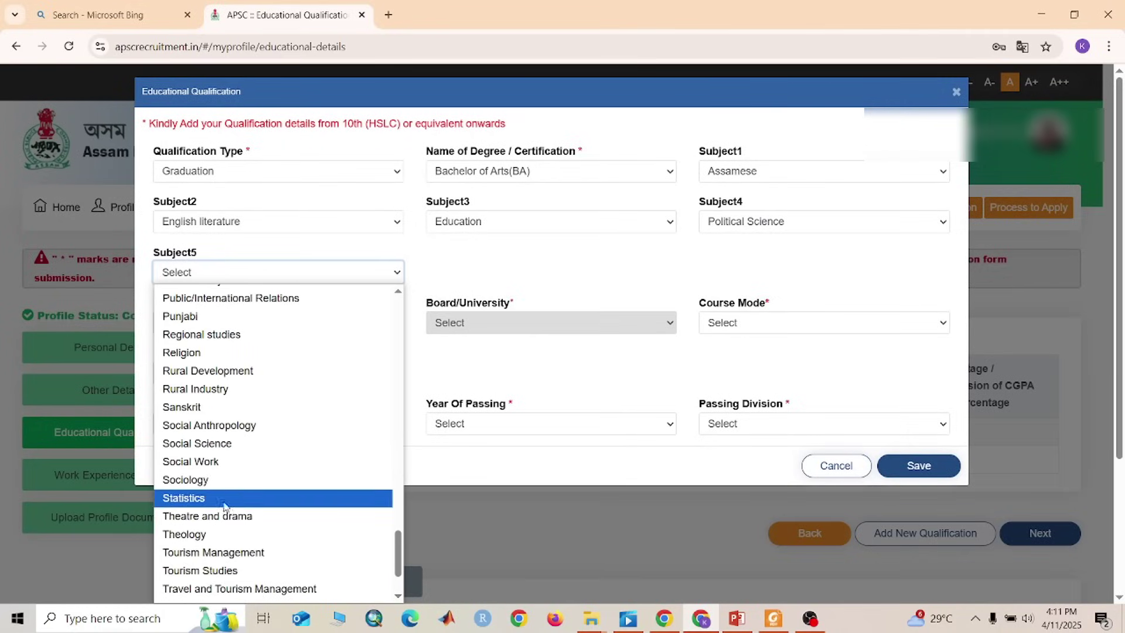
pyautogui.click(209, 427)
pyautogui.click(250, 329)
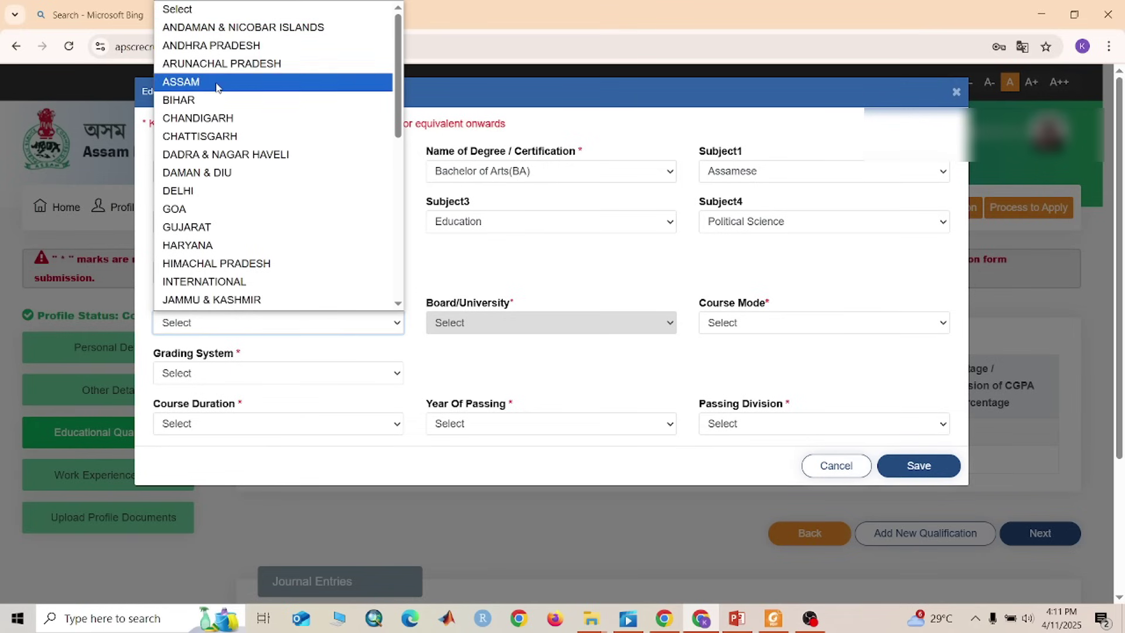
# Set state ASSAM, university Gauhati University, Gopinath Bardoloi Nagar, and course mode Regular Mode
pyautogui.click(217, 83)
pyautogui.click(558, 332)
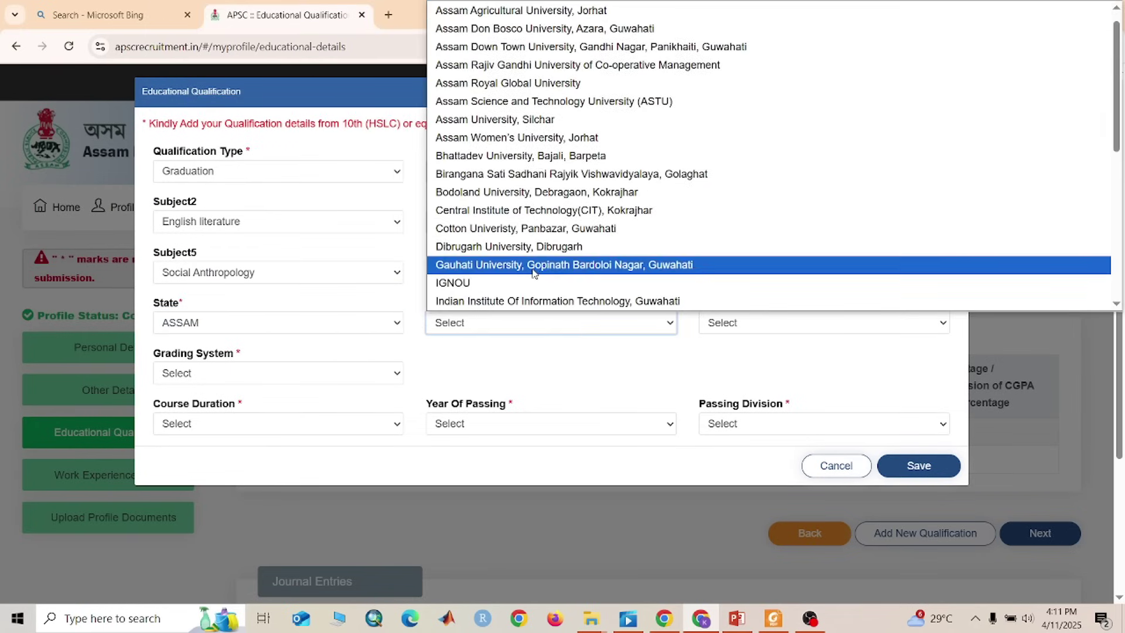
pyautogui.scroll(-6, 554, 146)
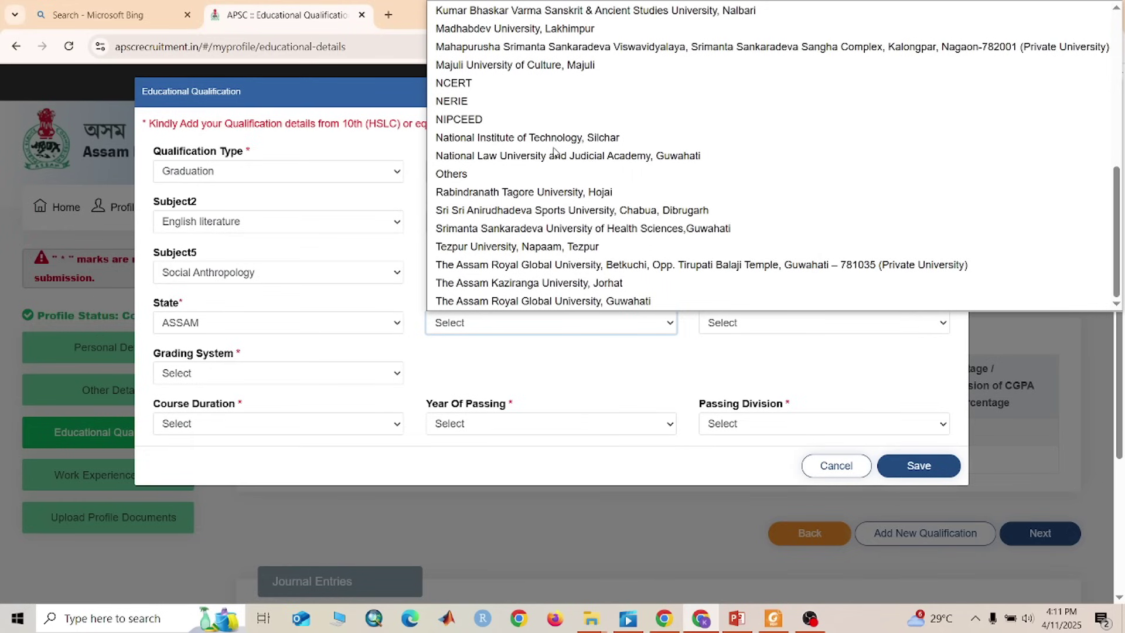
pyautogui.scroll(5, 554, 151)
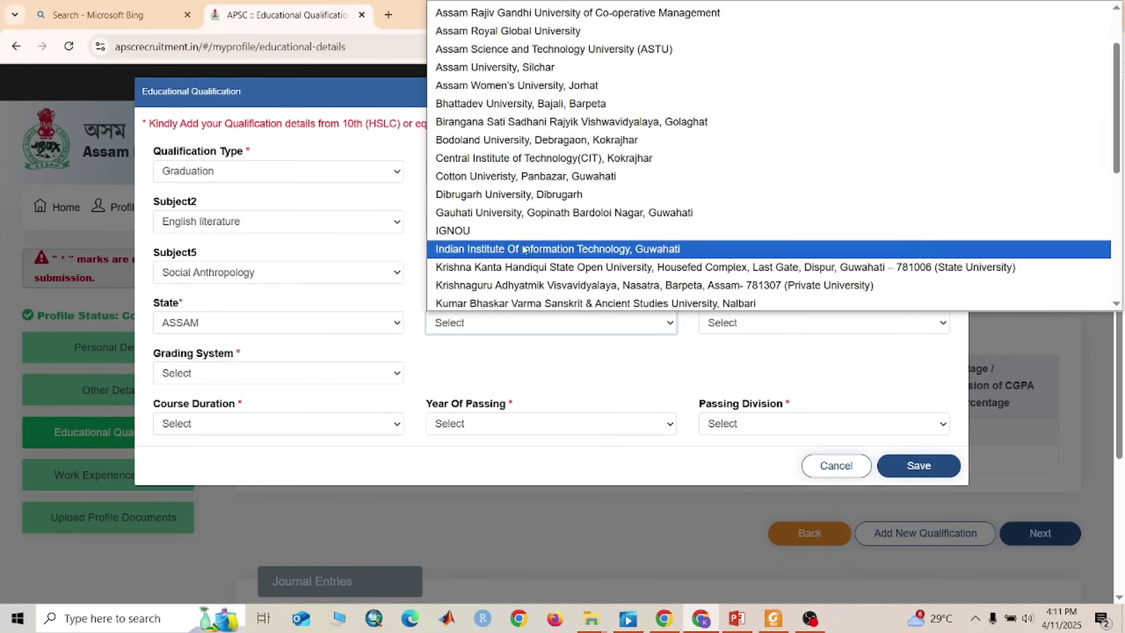
pyautogui.click(537, 212)
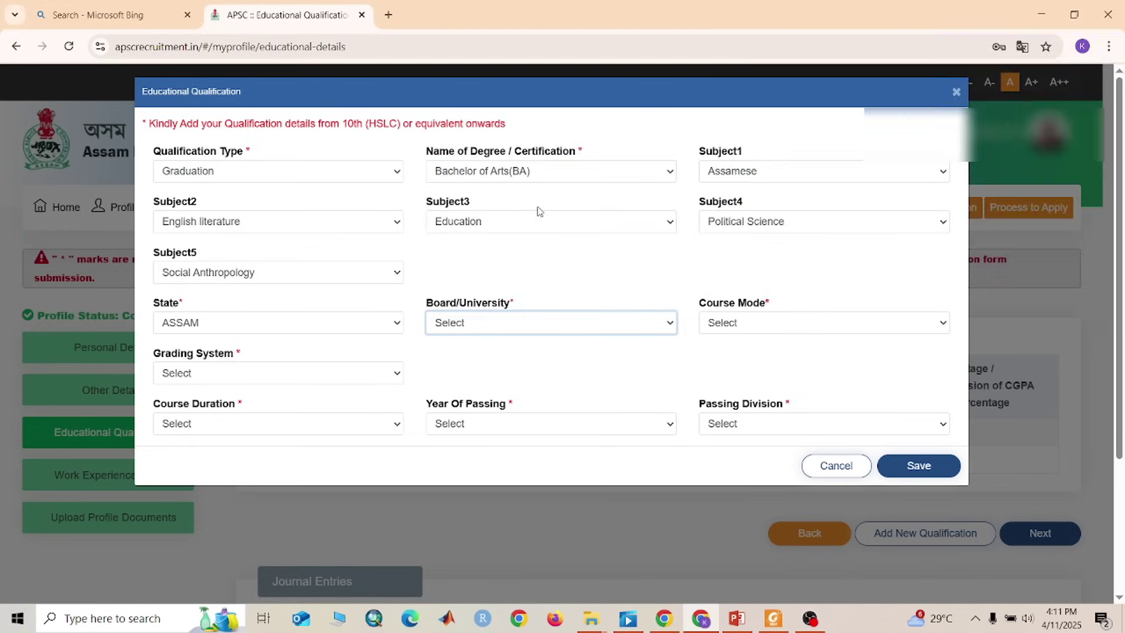
pyautogui.click(739, 329)
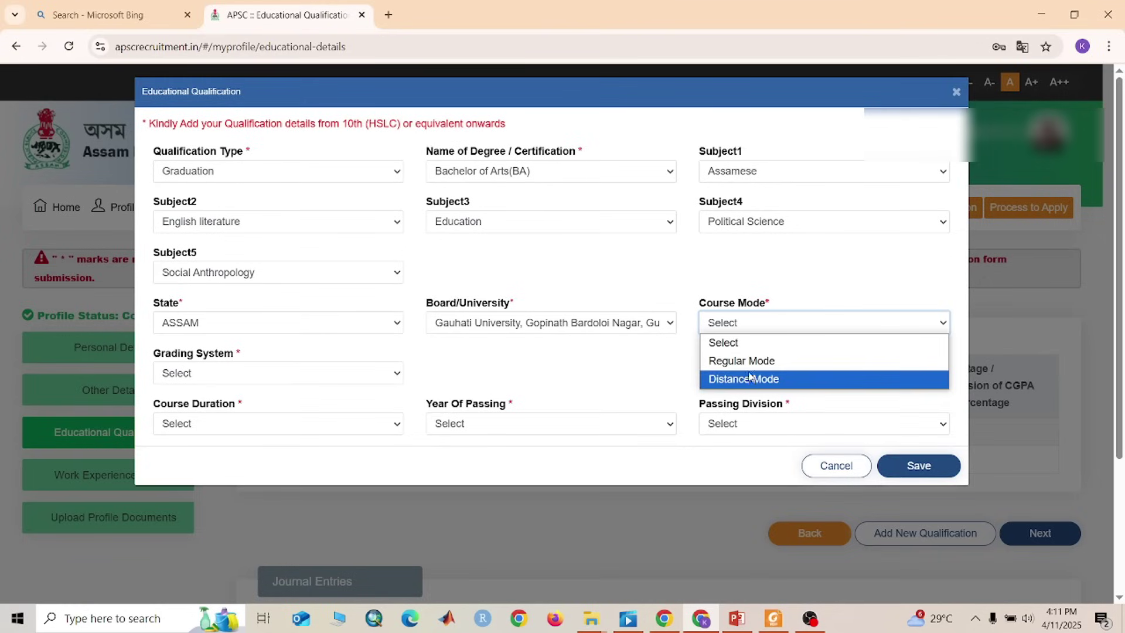
pyautogui.click(749, 362)
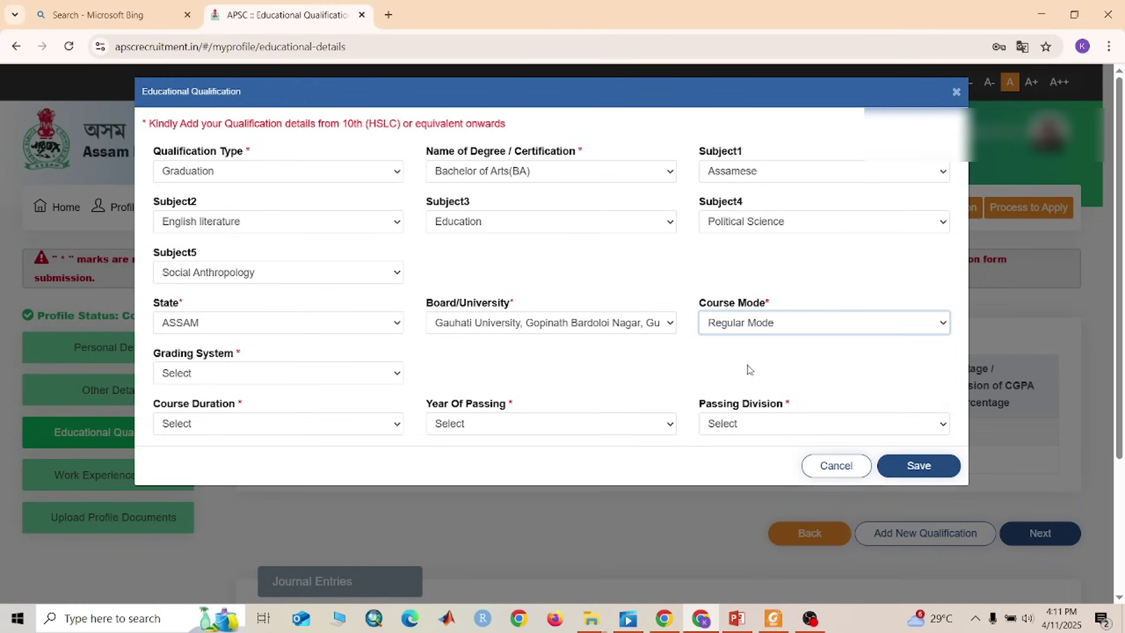
pyautogui.click(221, 376)
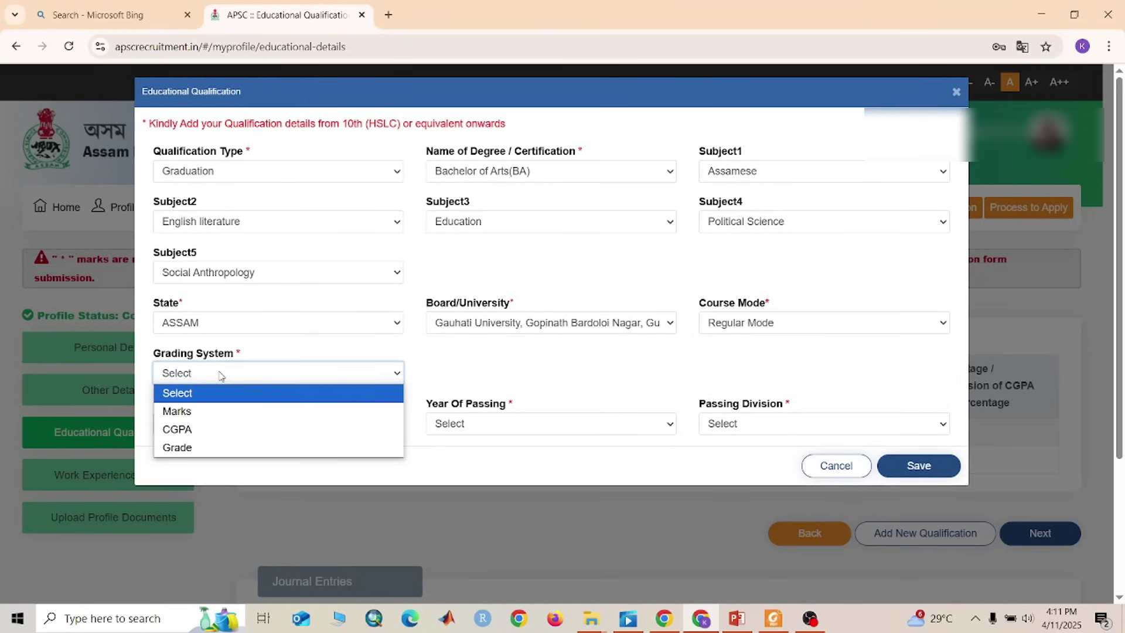
# Set grading system to Grade with grade A+ and 85 percent
pyautogui.click(244, 449)
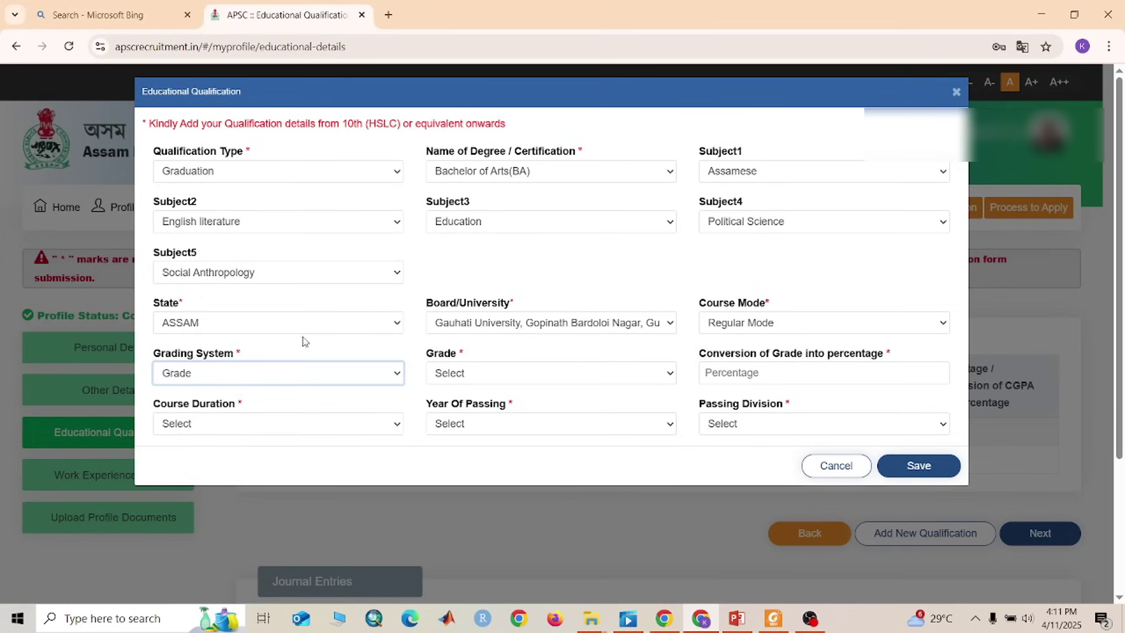
pyautogui.click(517, 374)
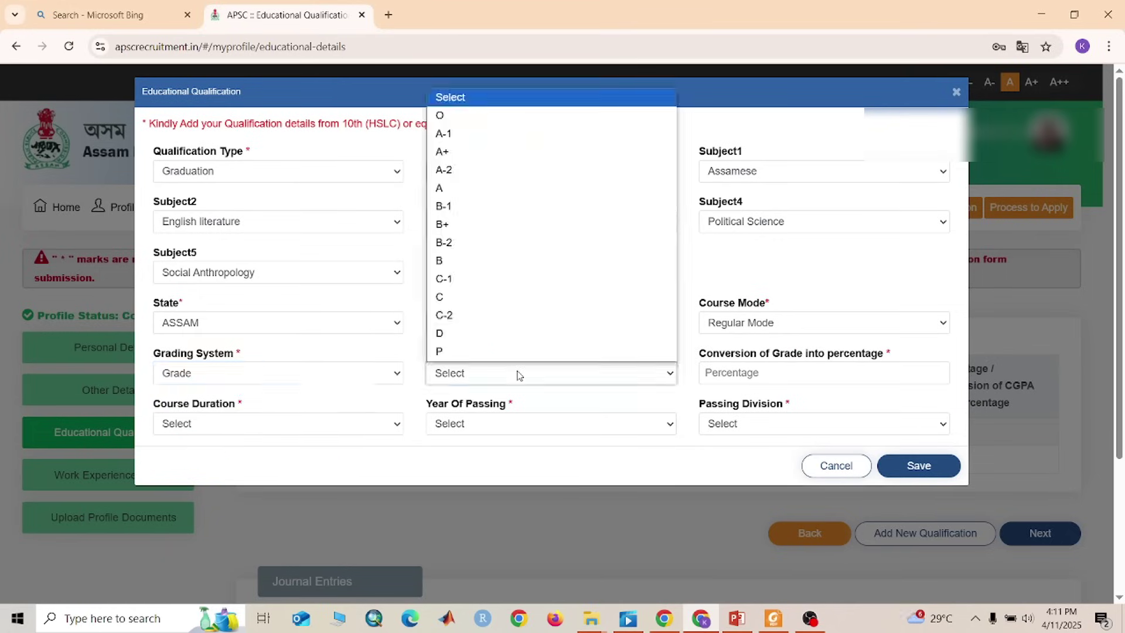
pyautogui.click(475, 152)
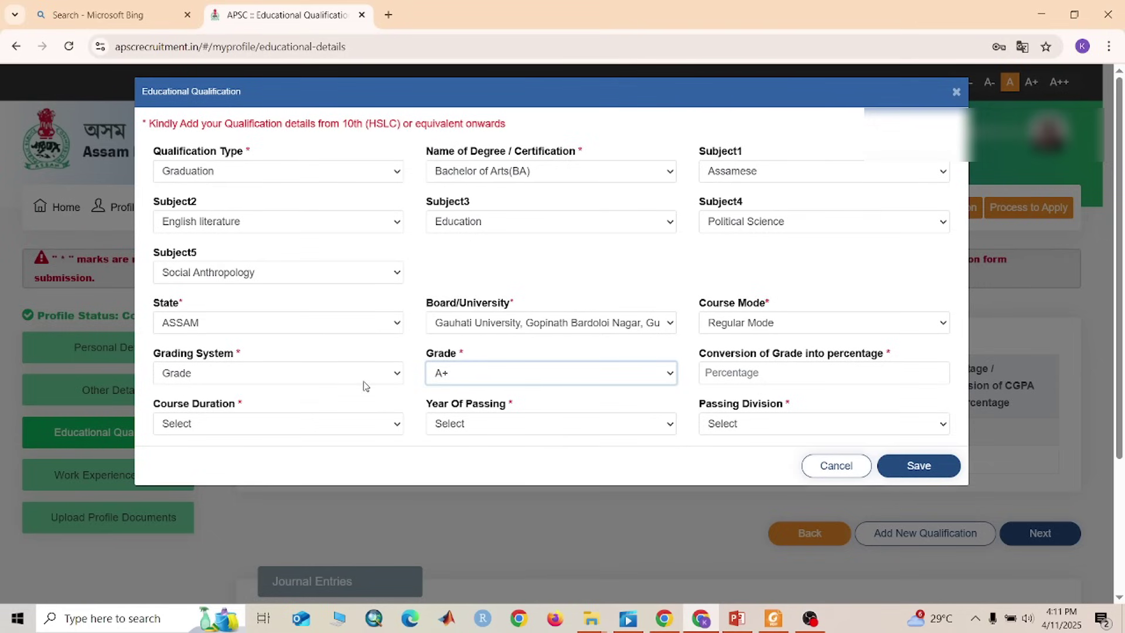
pyautogui.click(773, 380)
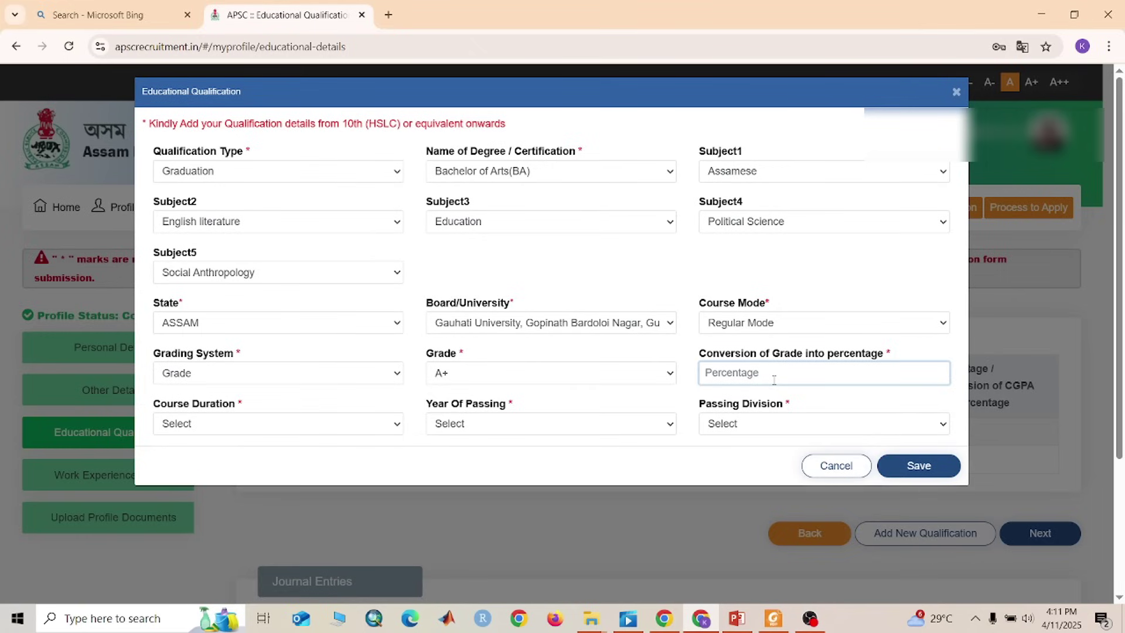
pyautogui.write('85')
# Set 3 Years duration, passing year 2022, First Division, and save the BA entry
pyautogui.click(302, 424)
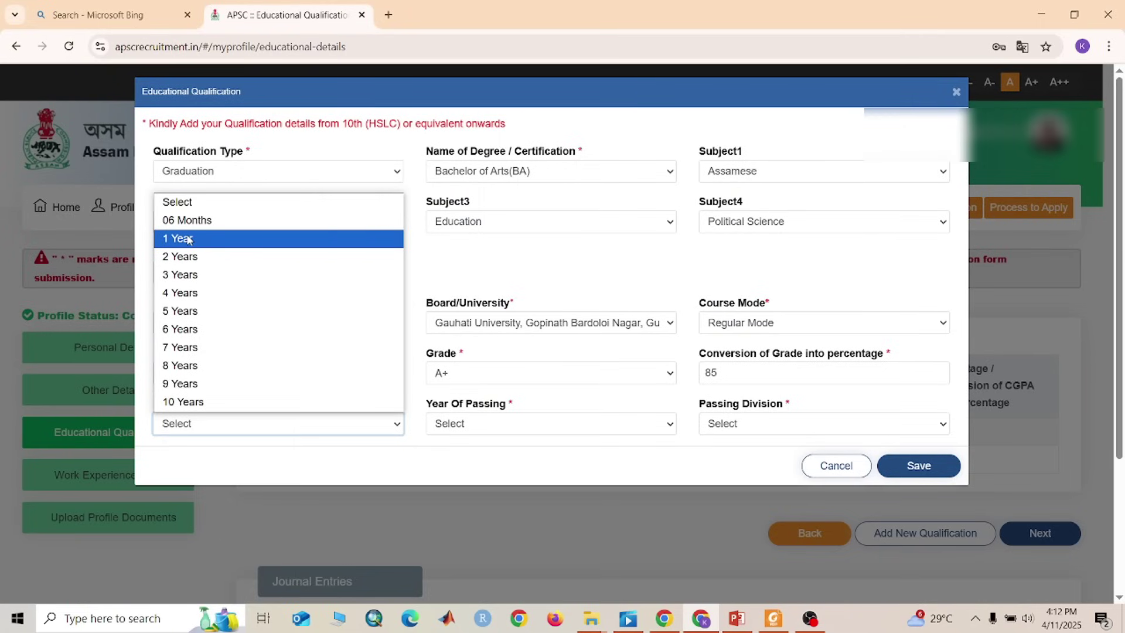
pyautogui.click(196, 276)
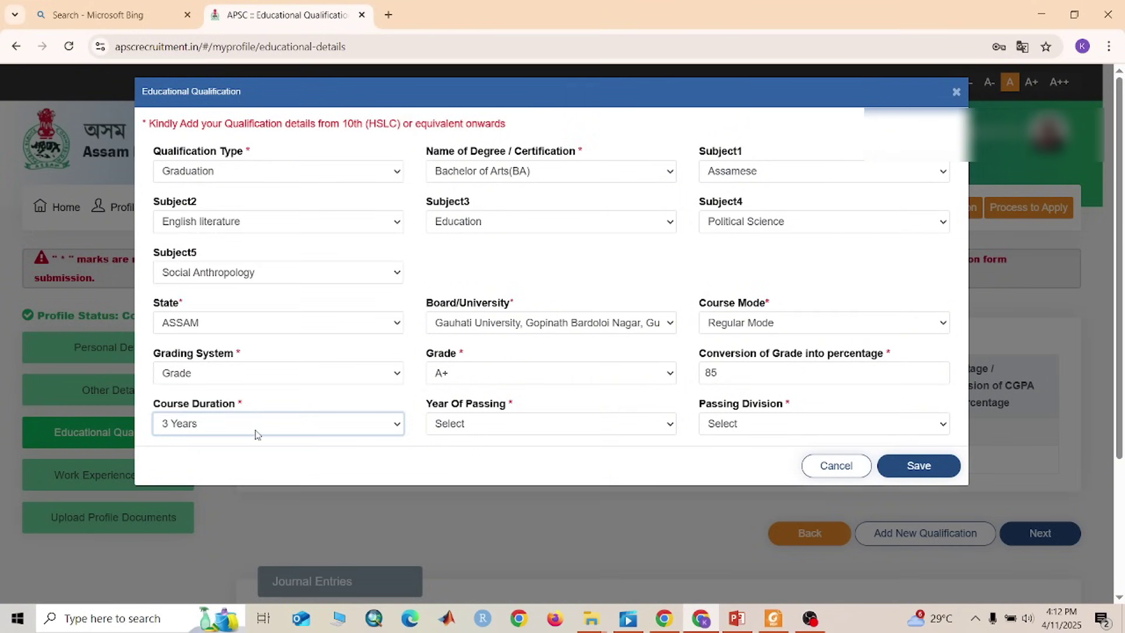
pyautogui.click(479, 433)
pyautogui.click(477, 479)
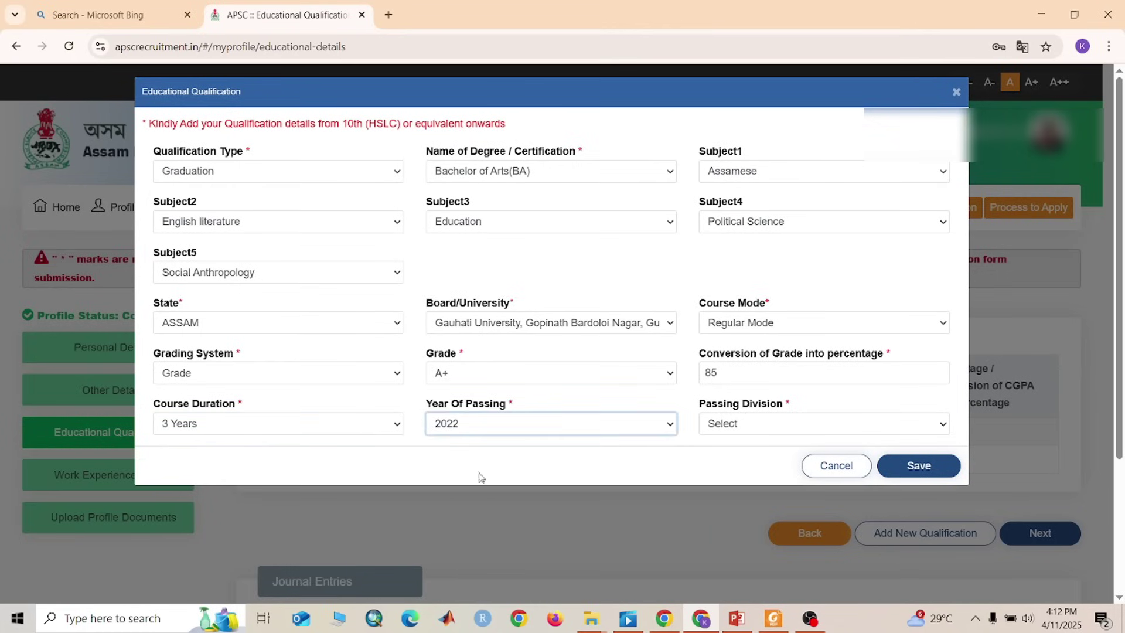
pyautogui.click(751, 431)
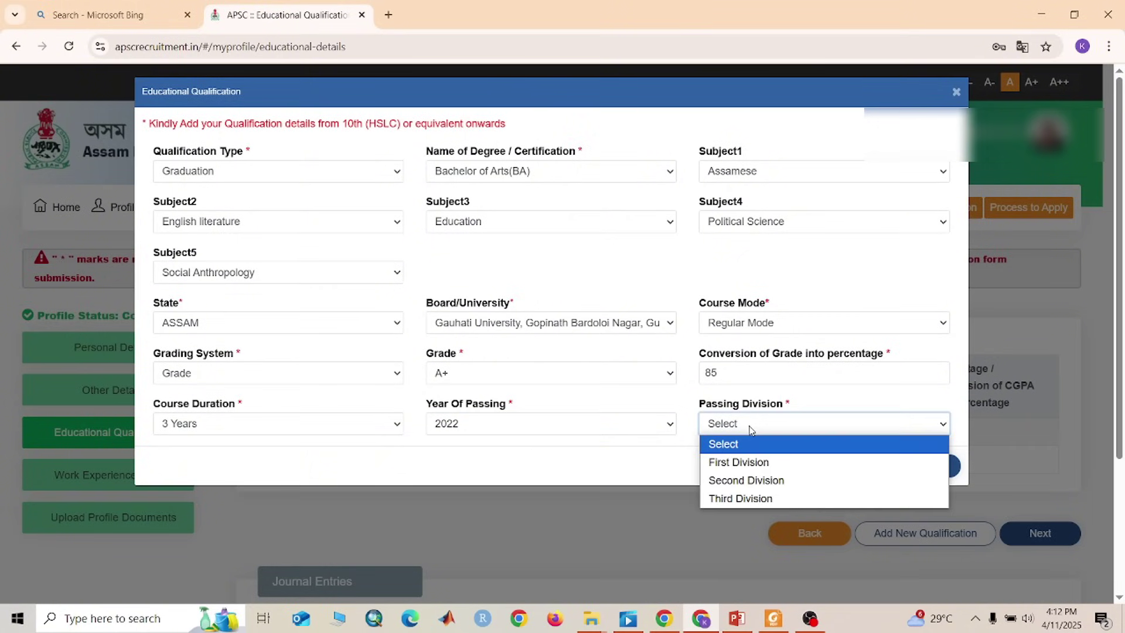
pyautogui.click(755, 462)
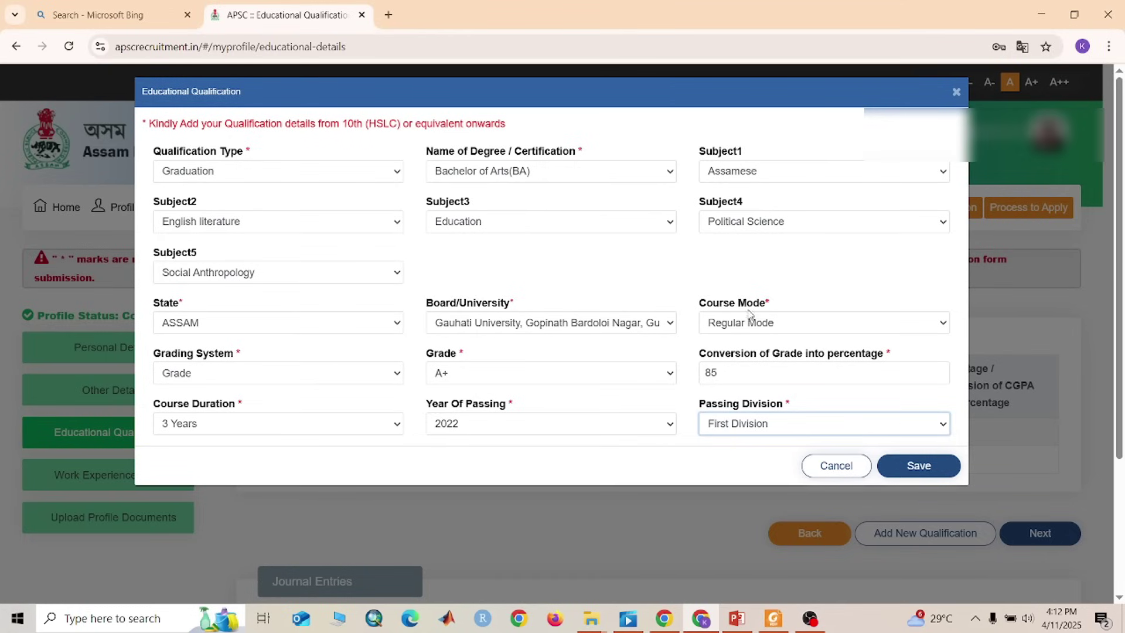
pyautogui.click(955, 468)
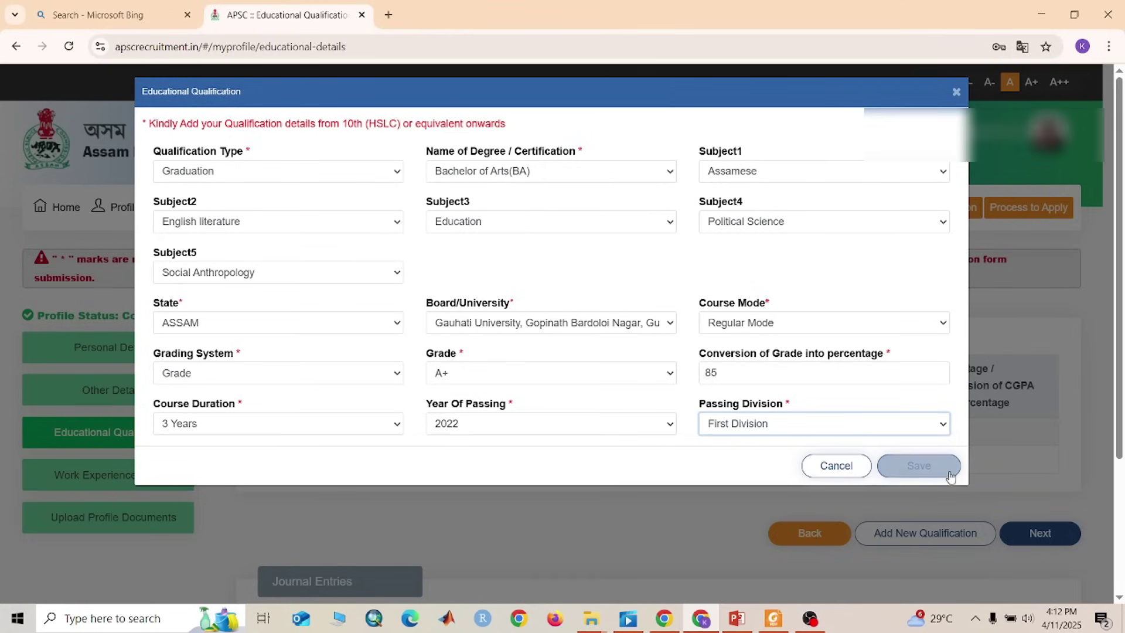
# Confirm the save so Graduation BA becomes row 3, then scroll down to the Journal section
pyautogui.click(710, 181)
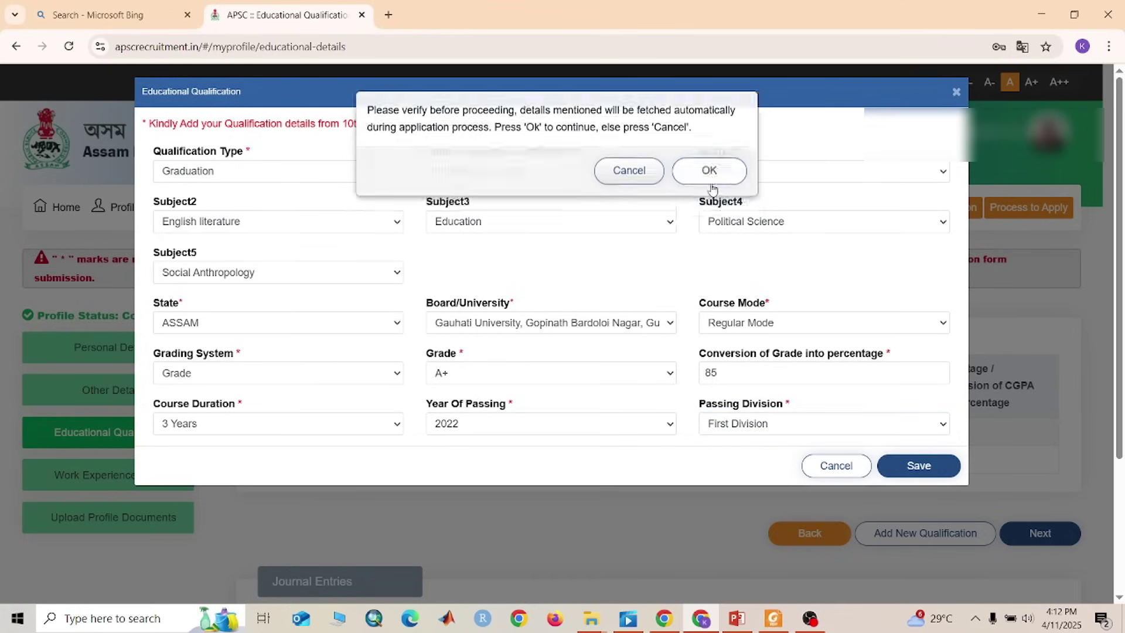
pyautogui.scroll(-2, 618, 532)
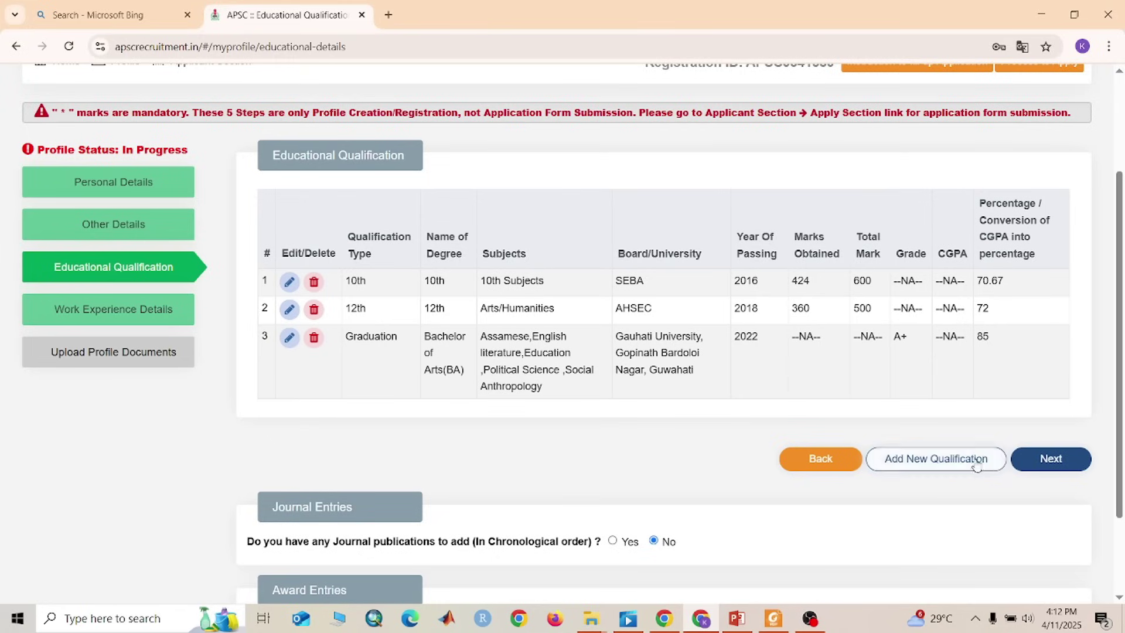
pyautogui.scroll(-2, 929, 467)
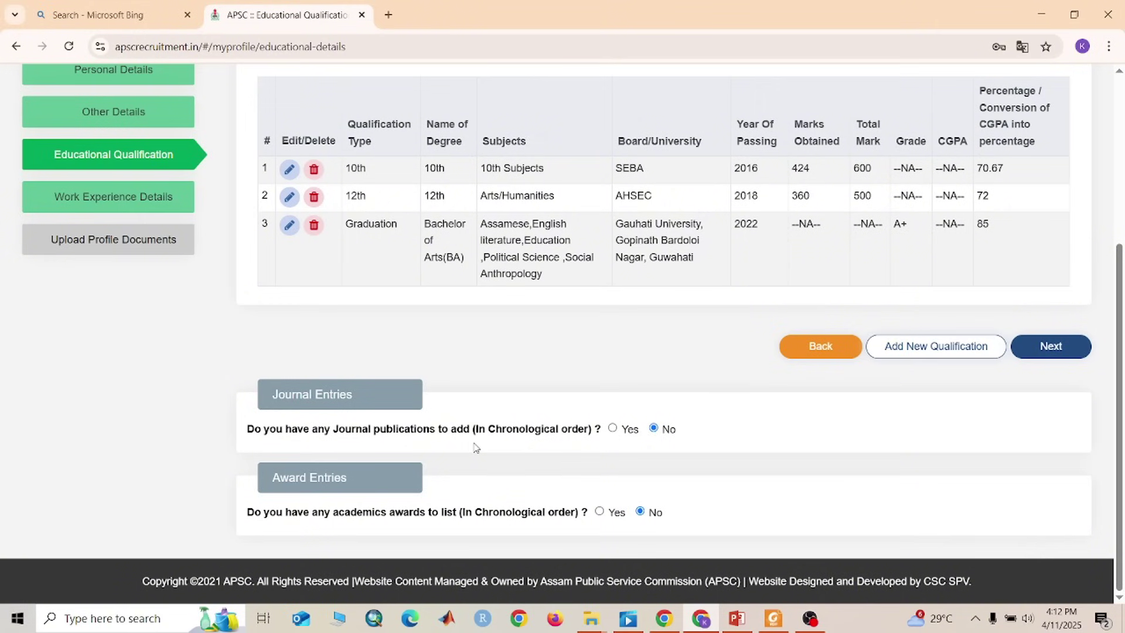
# Answer No to journal publications, confirm, and continue to Work Experience Details
pyautogui.click(613, 429)
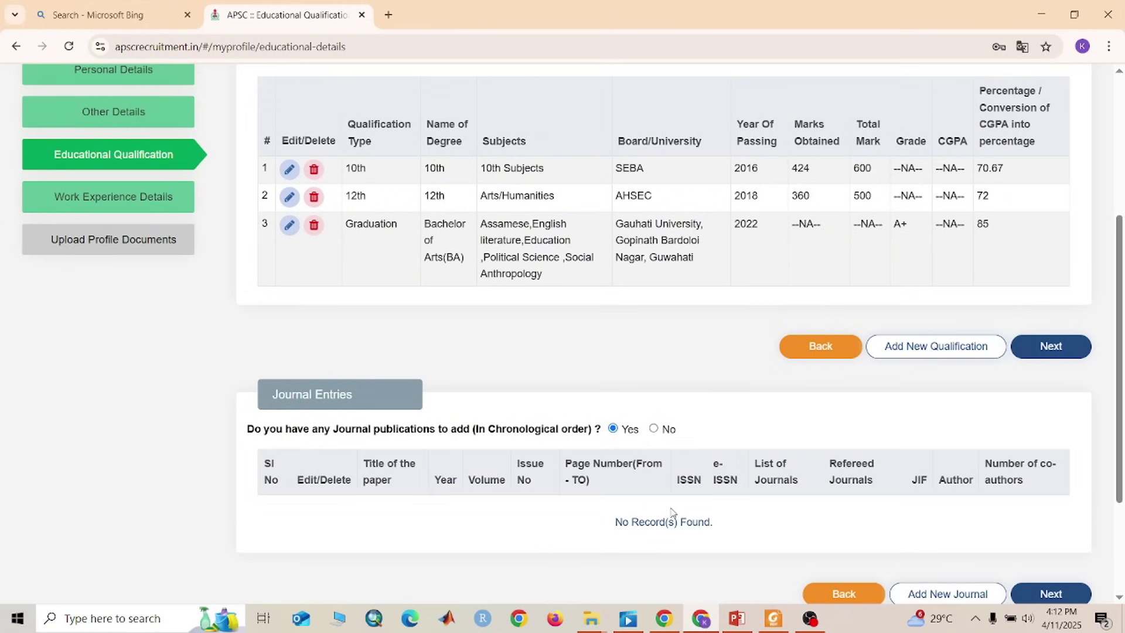
pyautogui.click(654, 430)
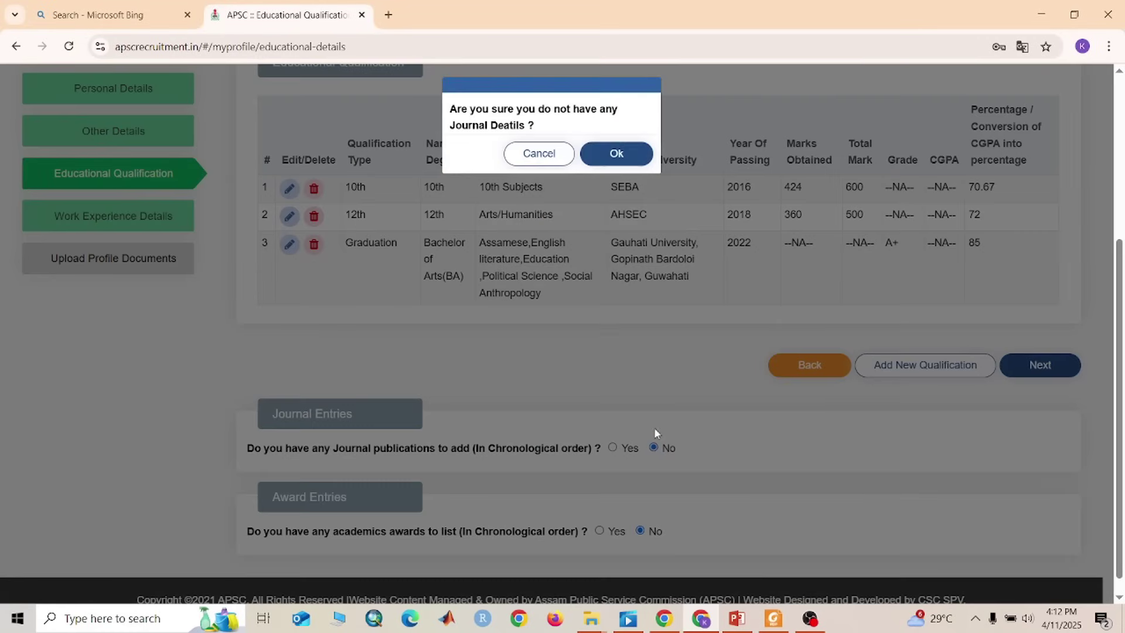
pyautogui.click(630, 154)
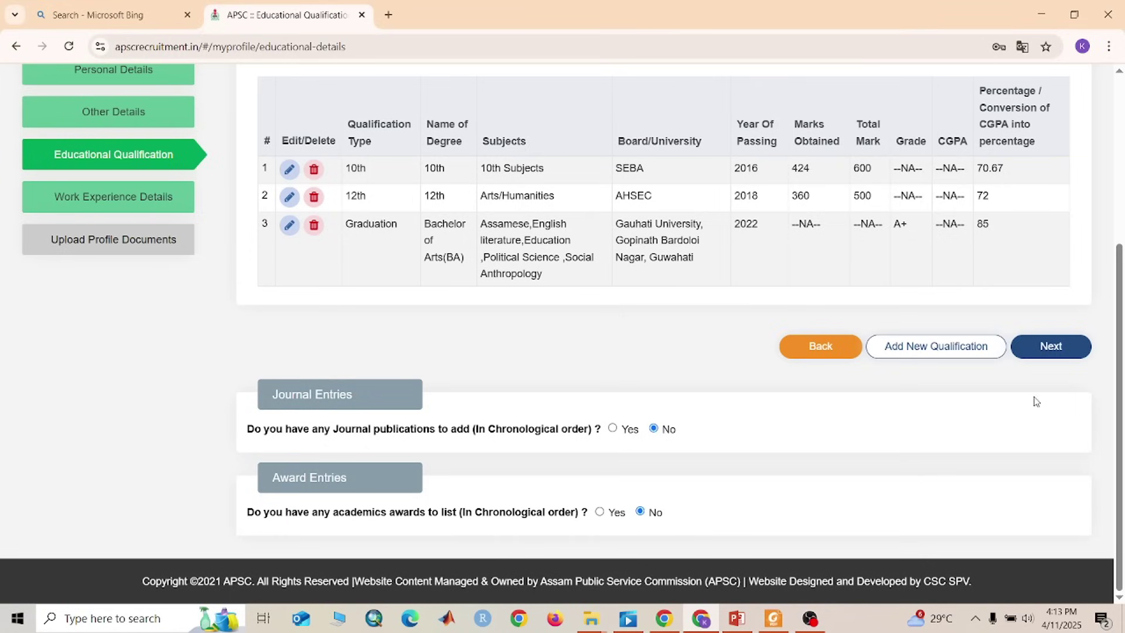
pyautogui.click(1042, 352)
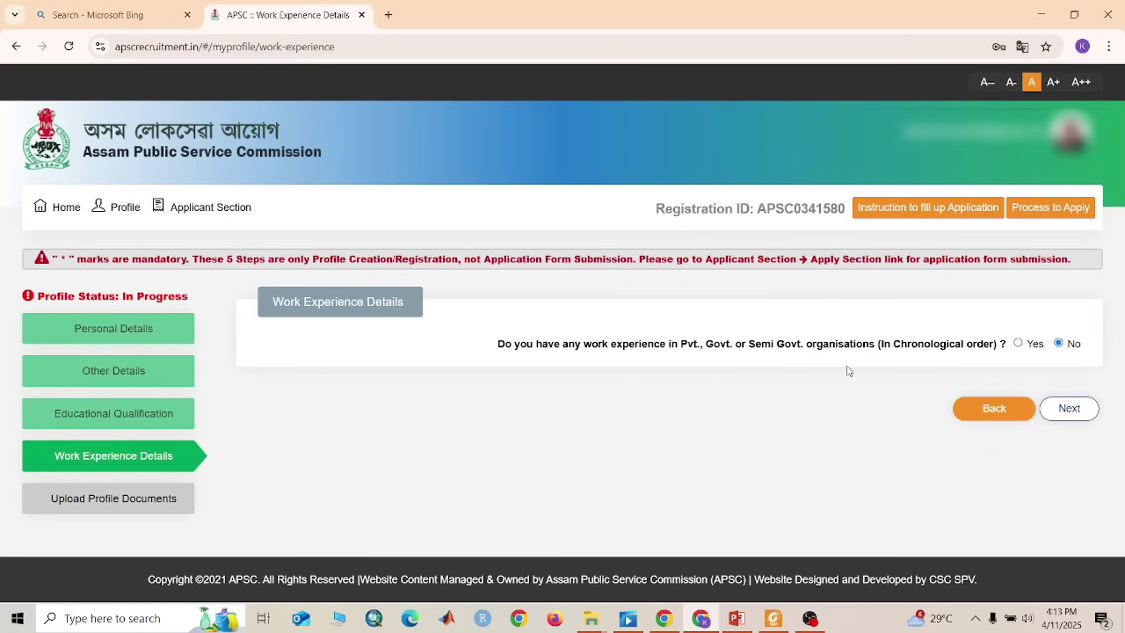
# Answer No to work experience, confirm it, and proceed to Upload Documents
pyautogui.click(1019, 343)
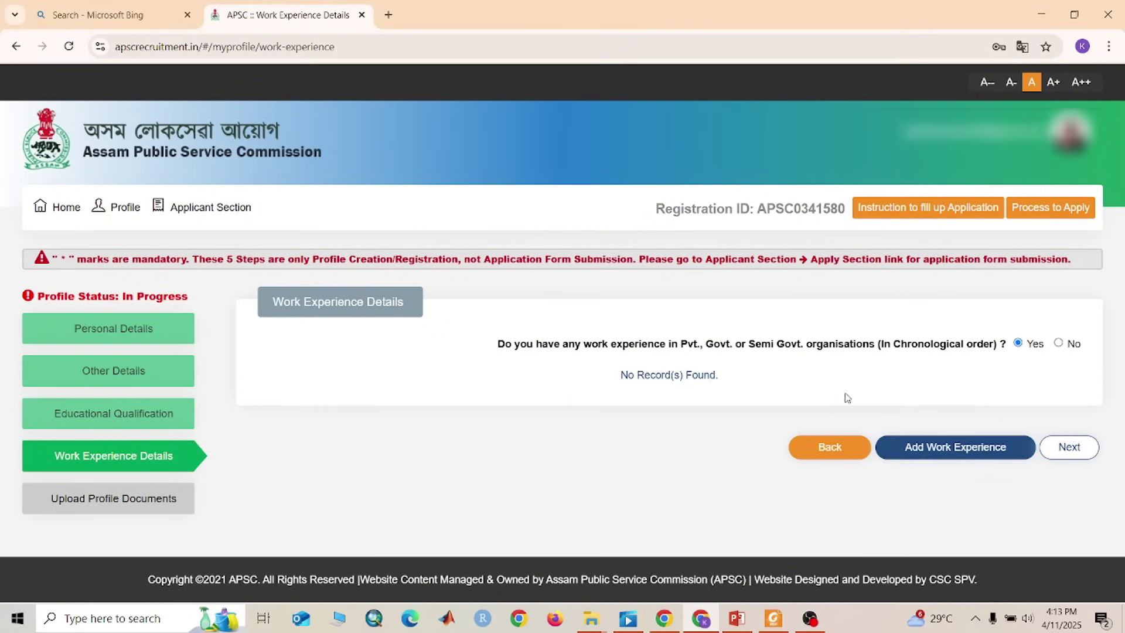
pyautogui.click(931, 461)
pyautogui.click(965, 457)
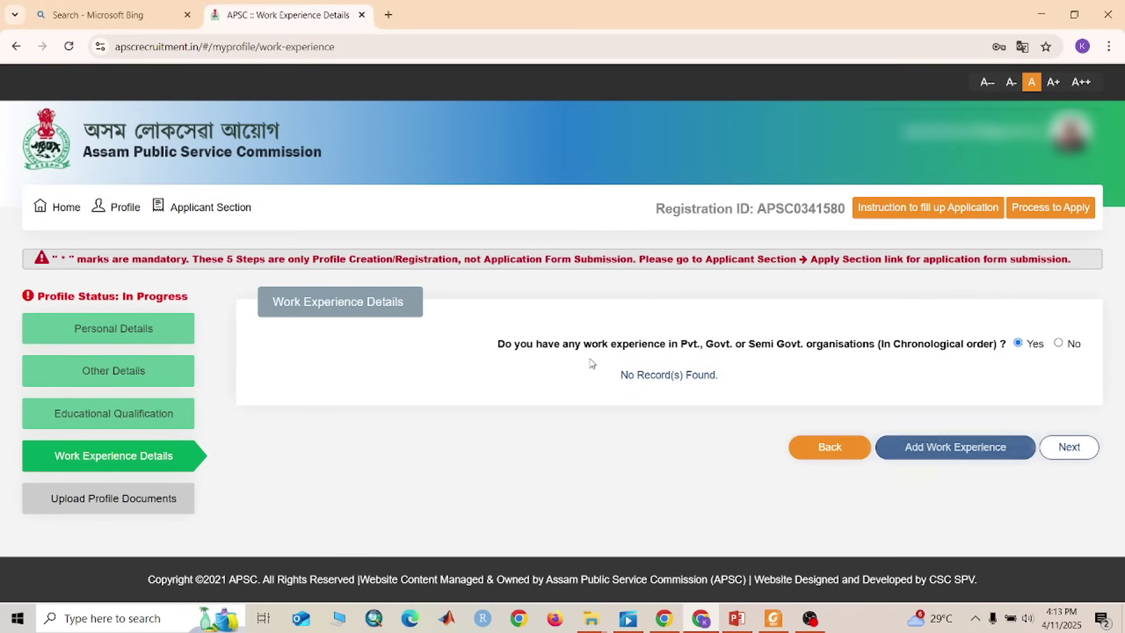
pyautogui.click(1057, 344)
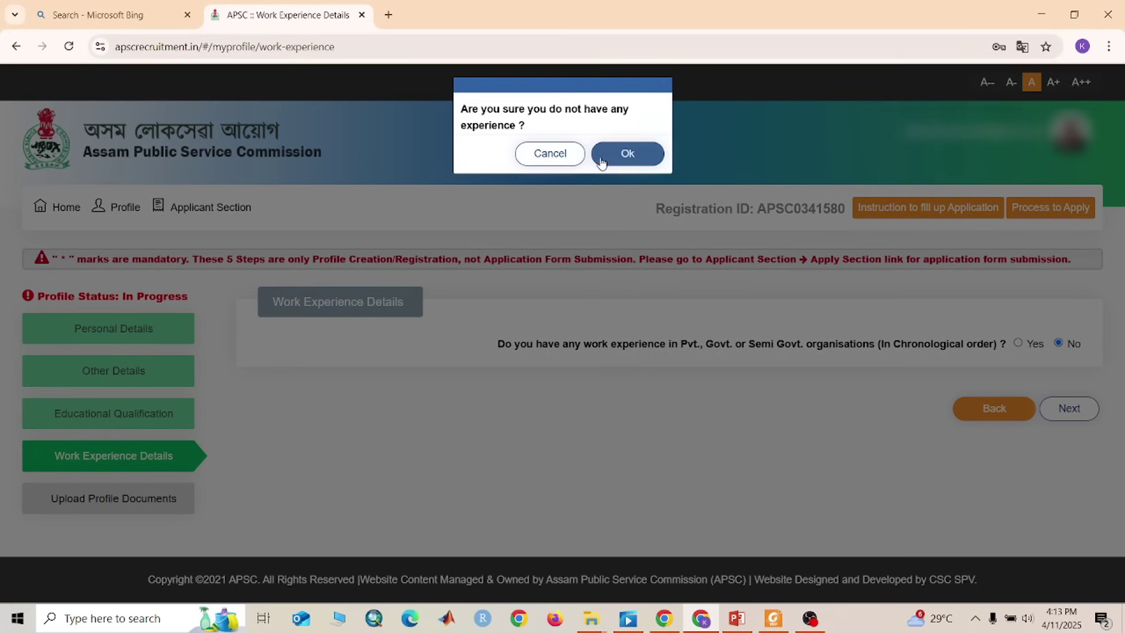
pyautogui.click(624, 147)
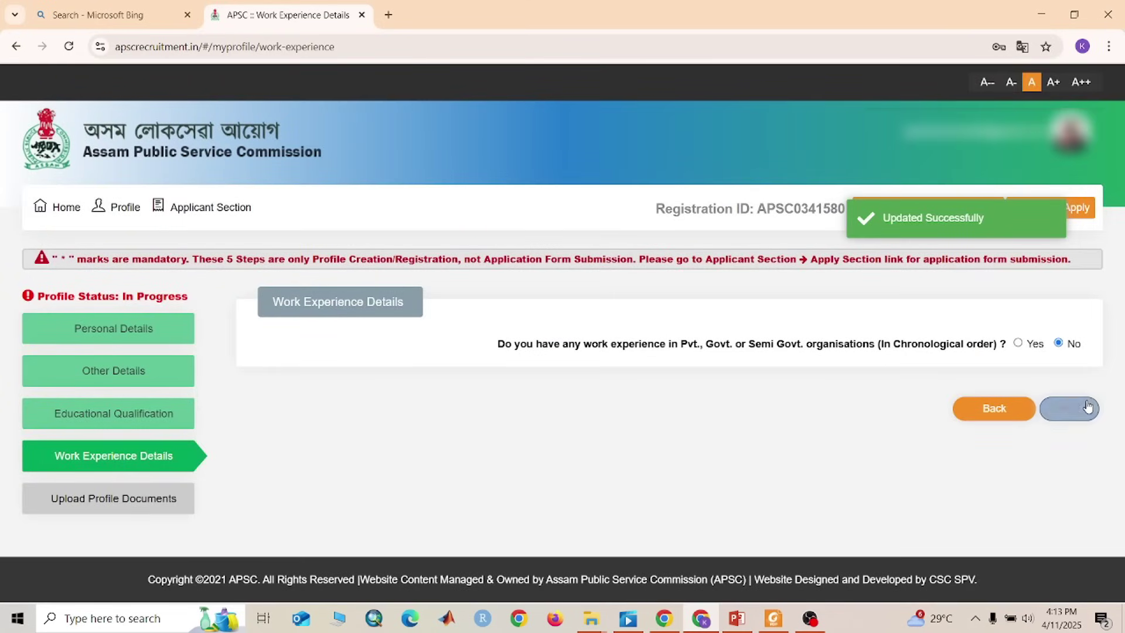
pyautogui.click(1068, 408)
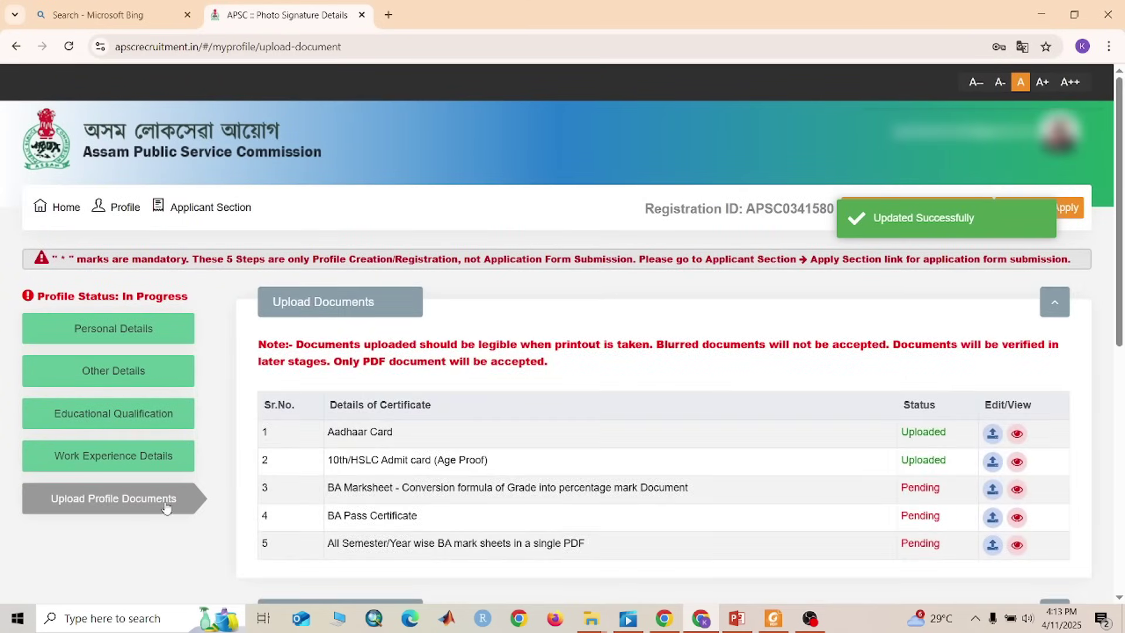
pyautogui.scroll(-1, 460, 493)
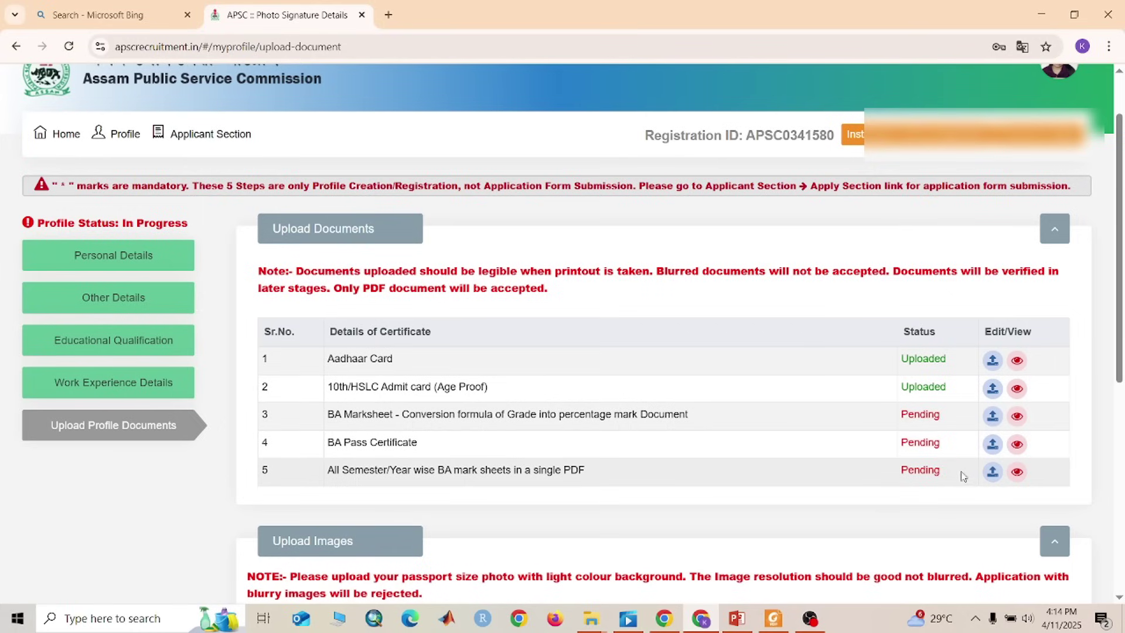
pyautogui.click(990, 427)
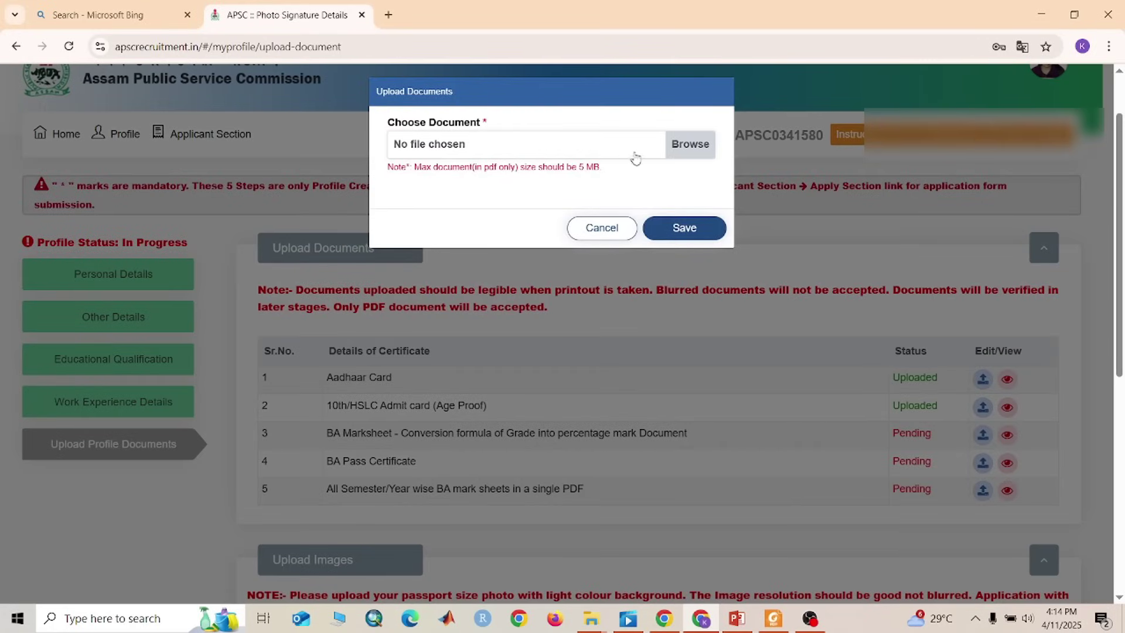
# Upload the BA marksheet PDF from Downloads as the BA Marksheet conversion-formula document, then save and confirm
pyautogui.click(688, 156)
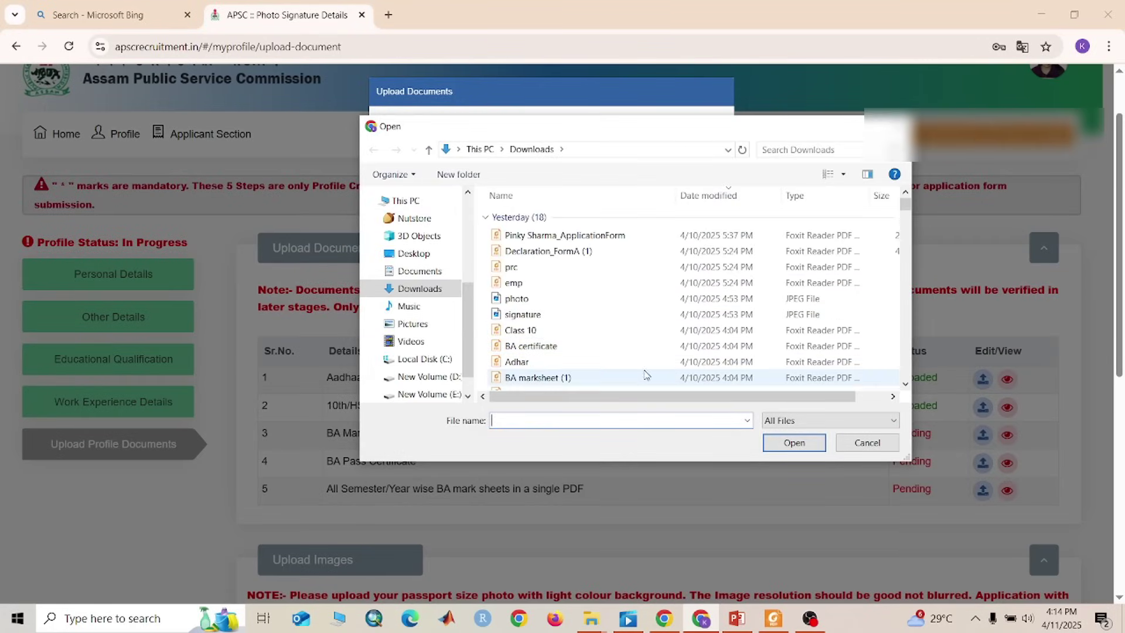
pyautogui.scroll(-1, 535, 353)
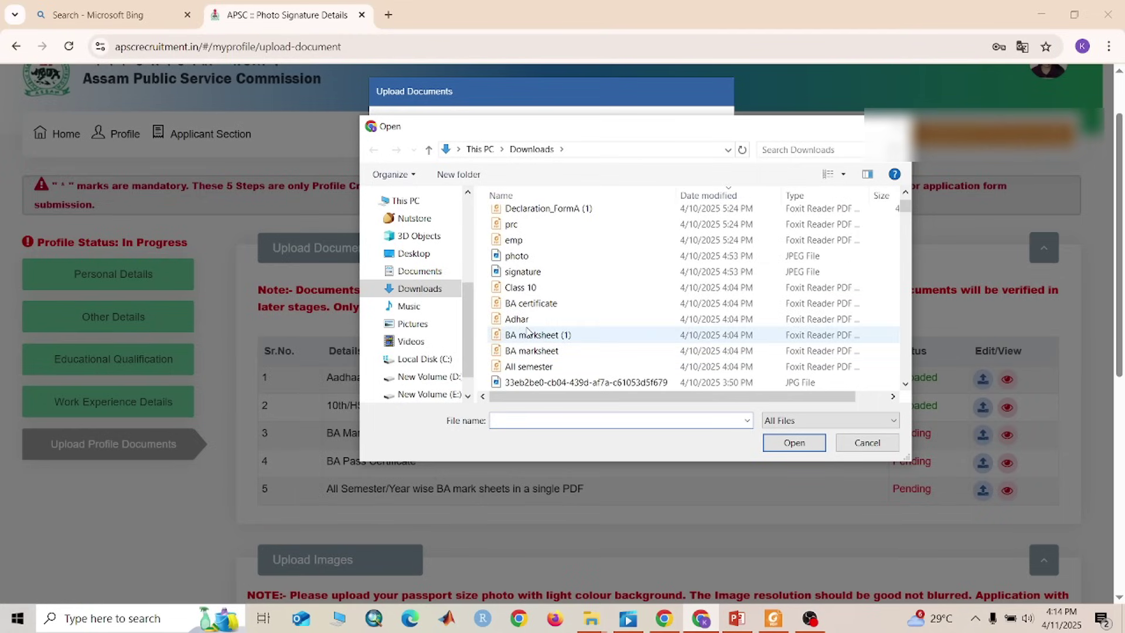
pyautogui.click(547, 348)
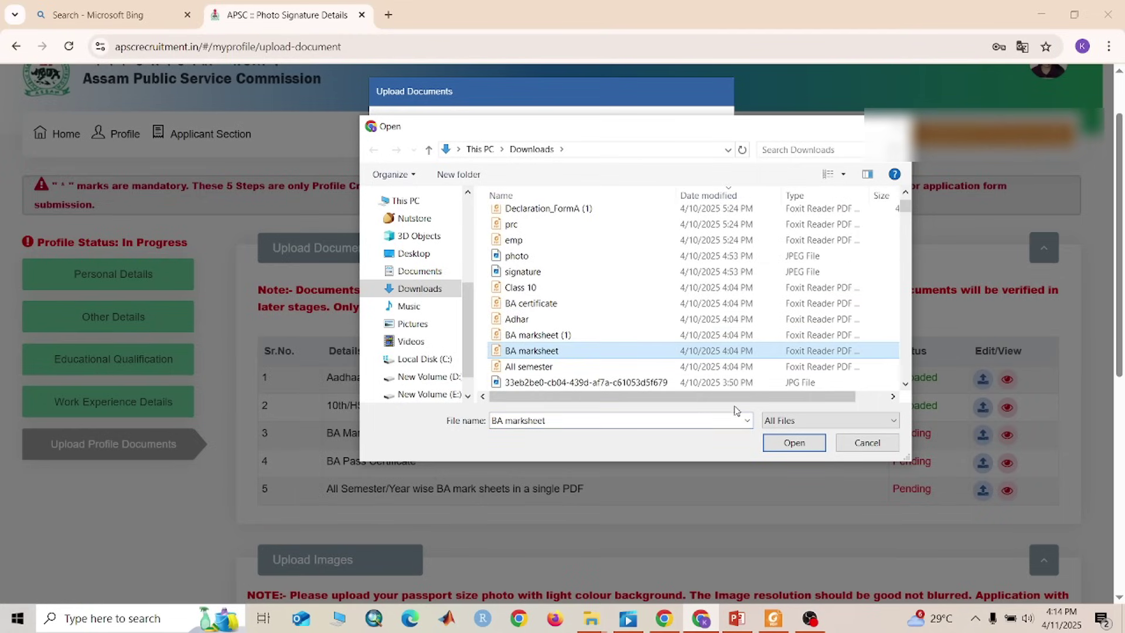
pyautogui.click(807, 445)
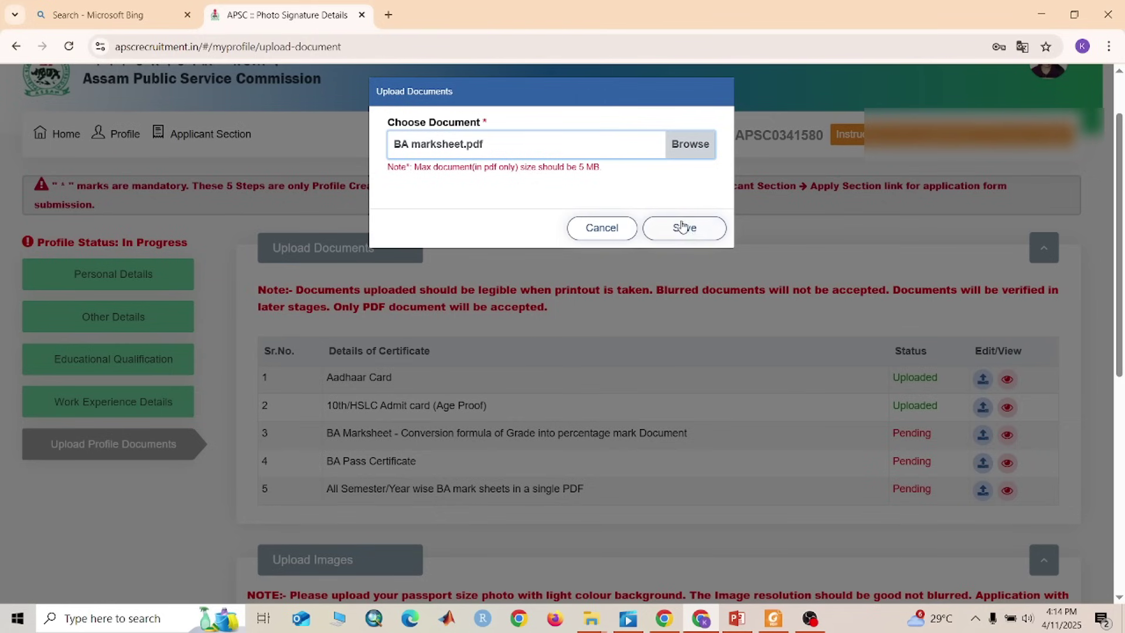
pyautogui.click(666, 233)
pyautogui.click(706, 195)
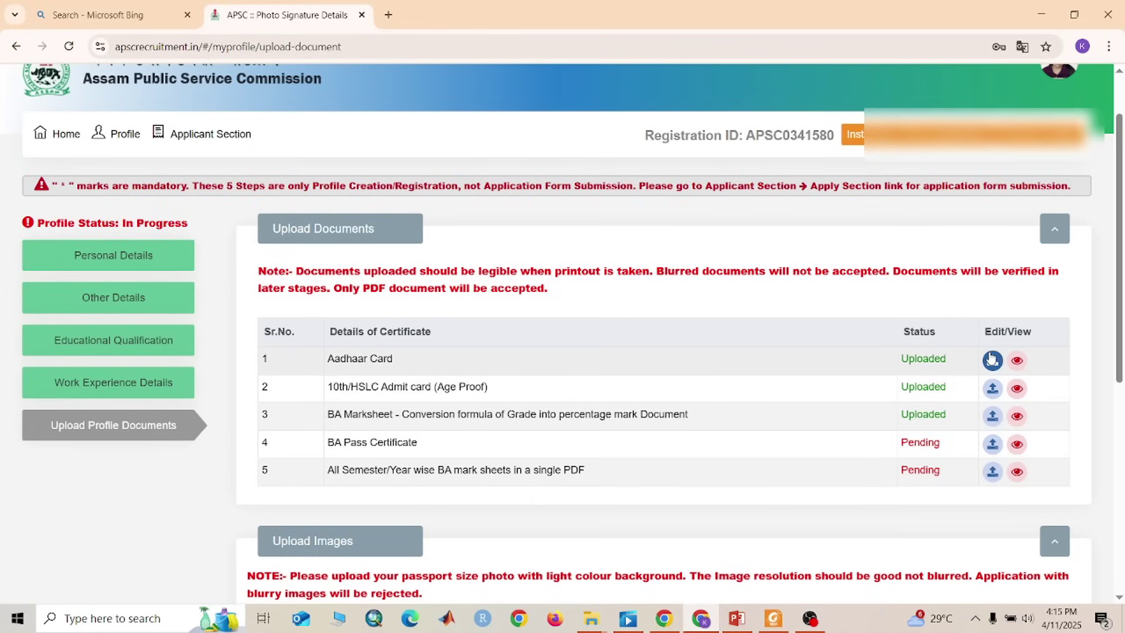
pyautogui.scroll(-1, 746, 419)
# Review the Upload Documents table, then save the attached photo.jpeg and signature.jpeg images
pyautogui.scroll(-2, 701, 417)
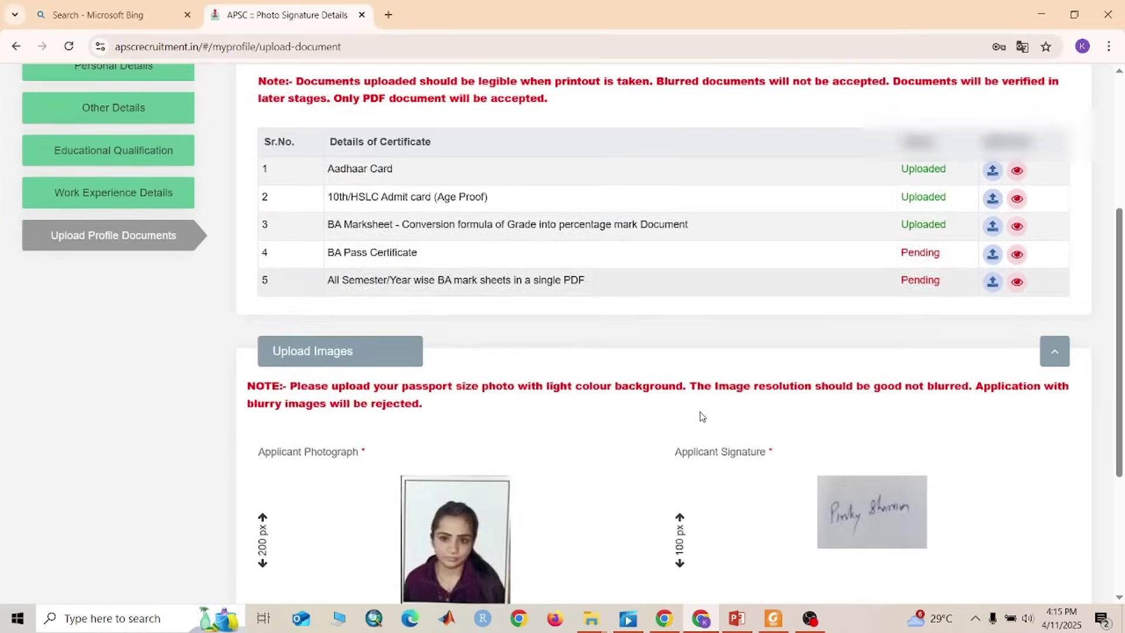
pyautogui.scroll(3, 701, 419)
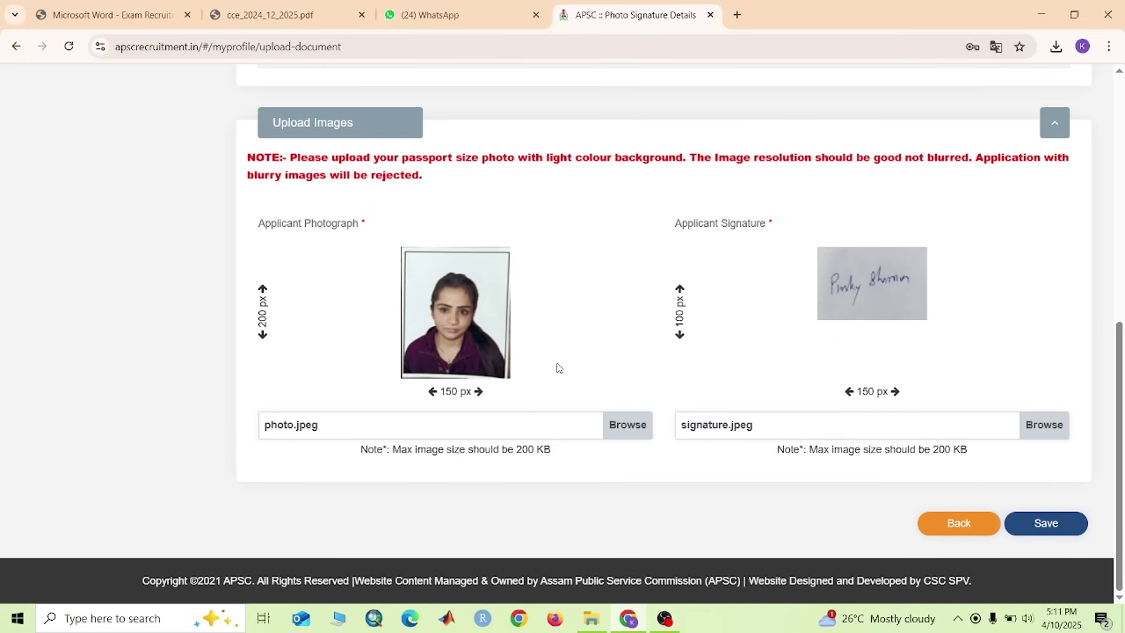
pyautogui.scroll(5, 642, 328)
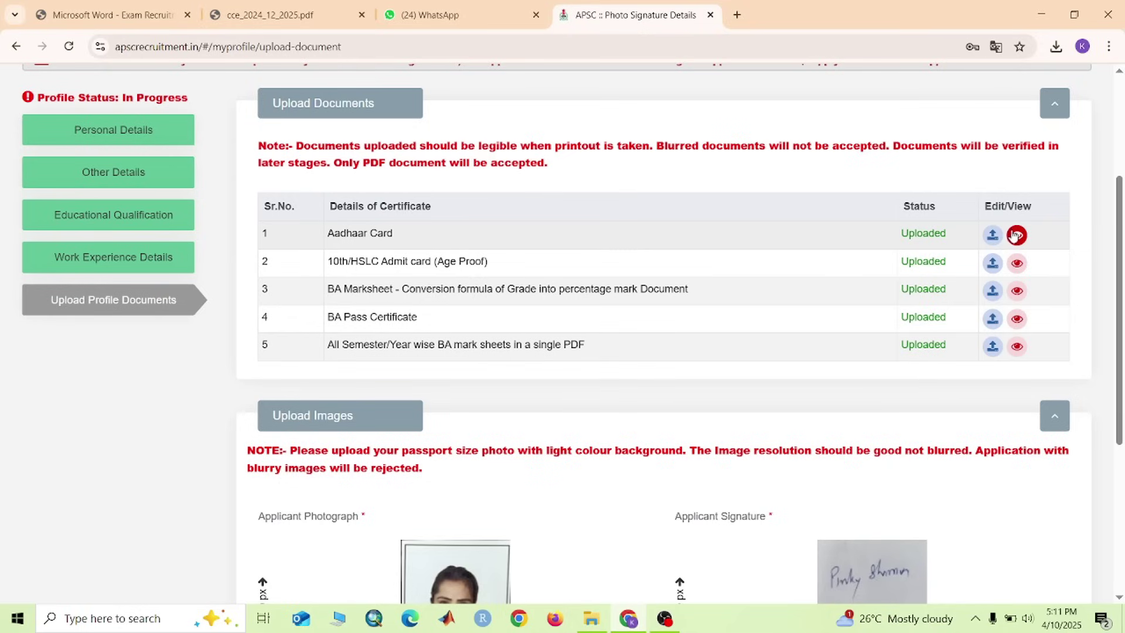
pyautogui.scroll(-2, 821, 298)
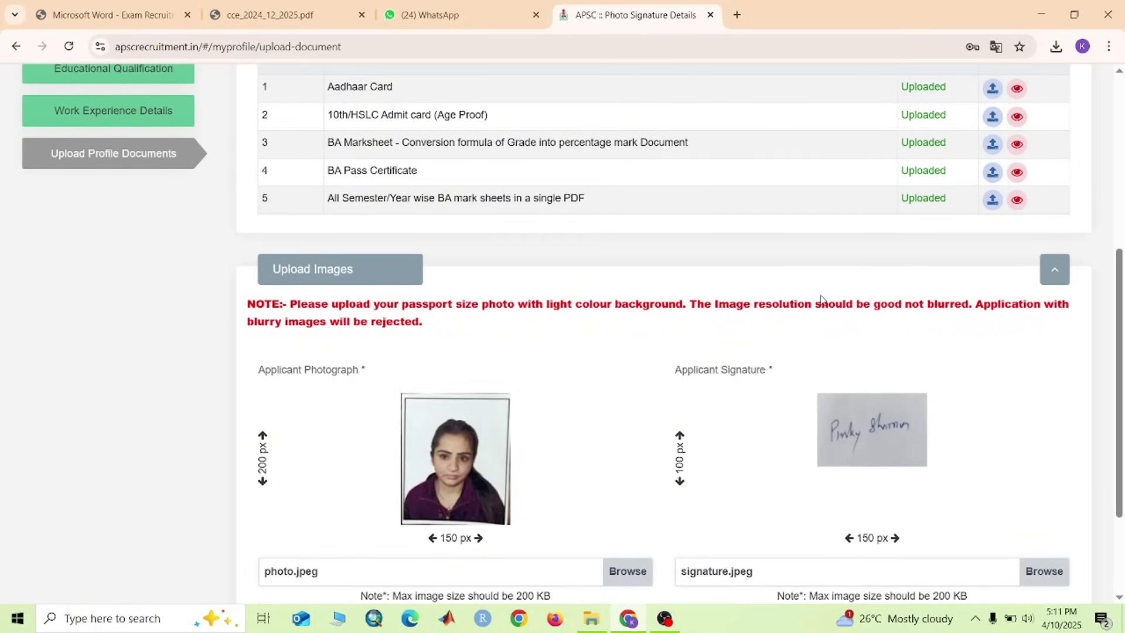
pyautogui.scroll(-2, 731, 471)
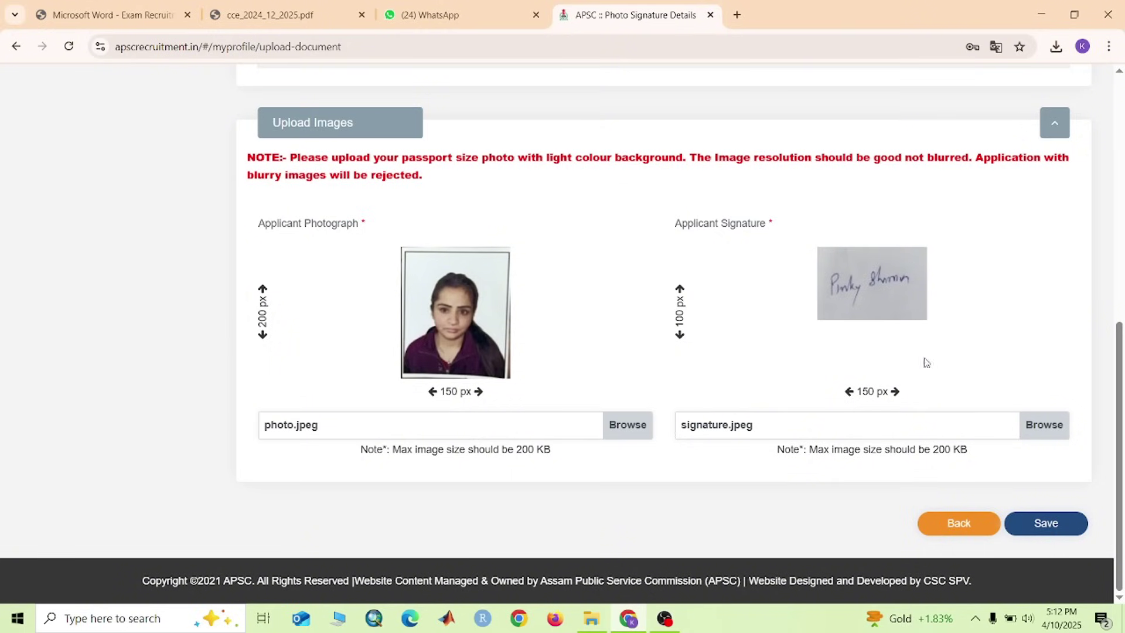
pyautogui.click(1051, 521)
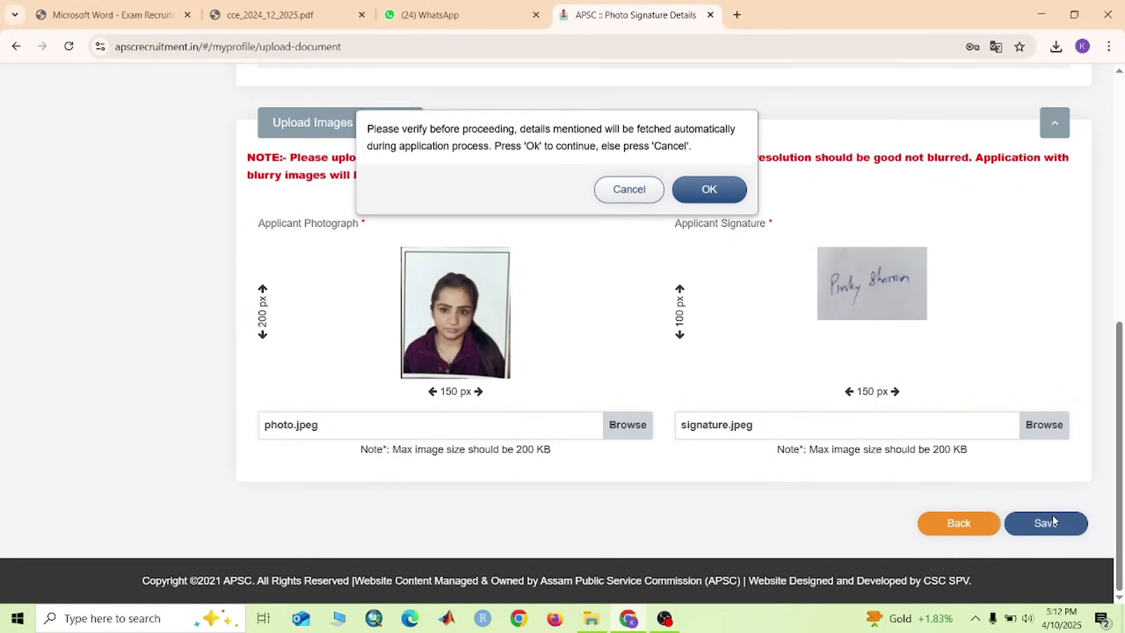
# Confirm the verify dialog, then save the photograph and signature again and confirm
pyautogui.click(709, 181)
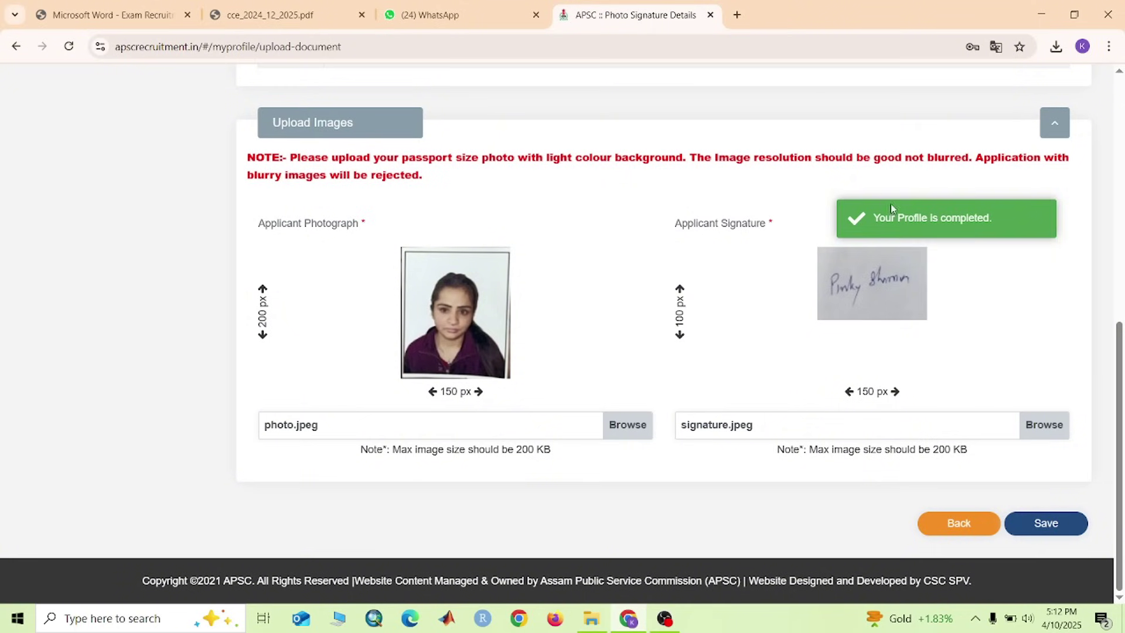
pyautogui.click(1036, 516)
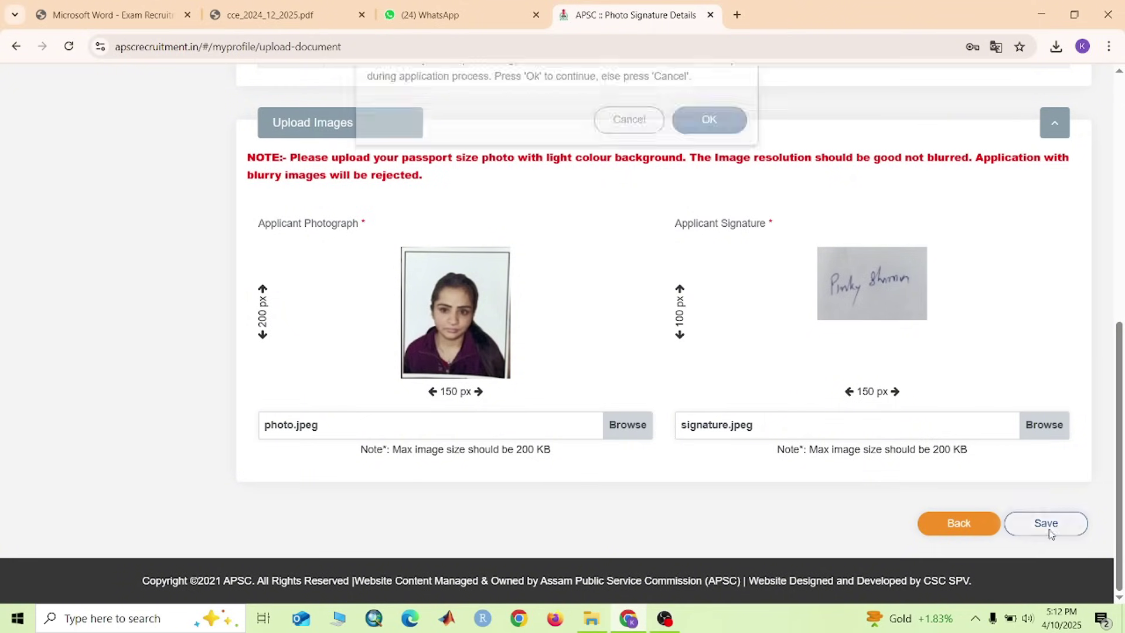
pyautogui.click(710, 193)
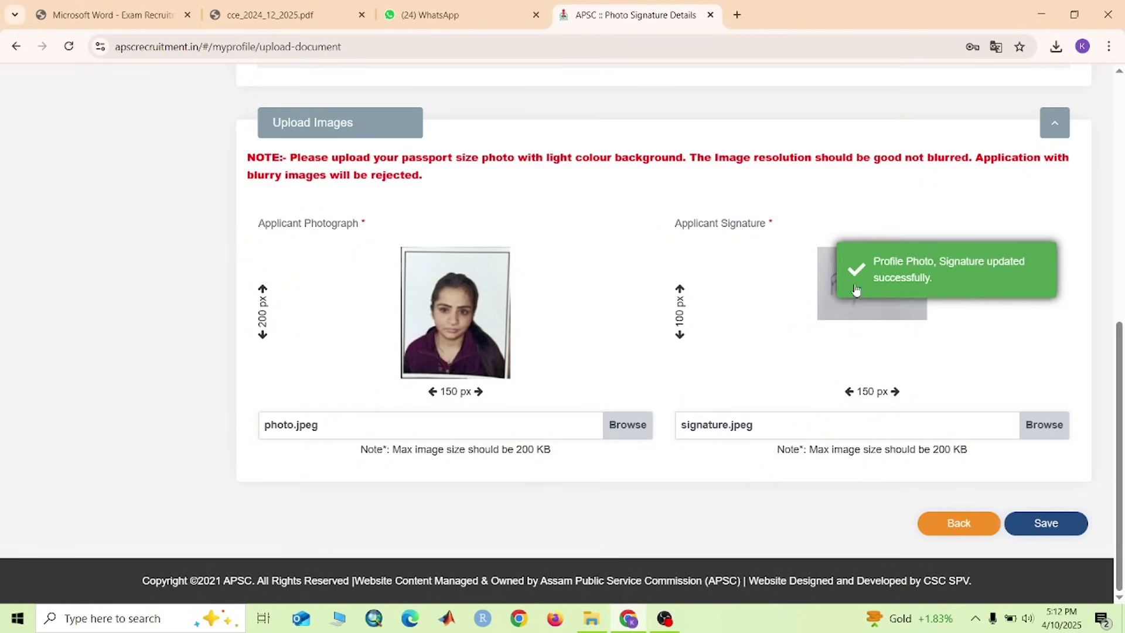
pyautogui.scroll(10, 720, 251)
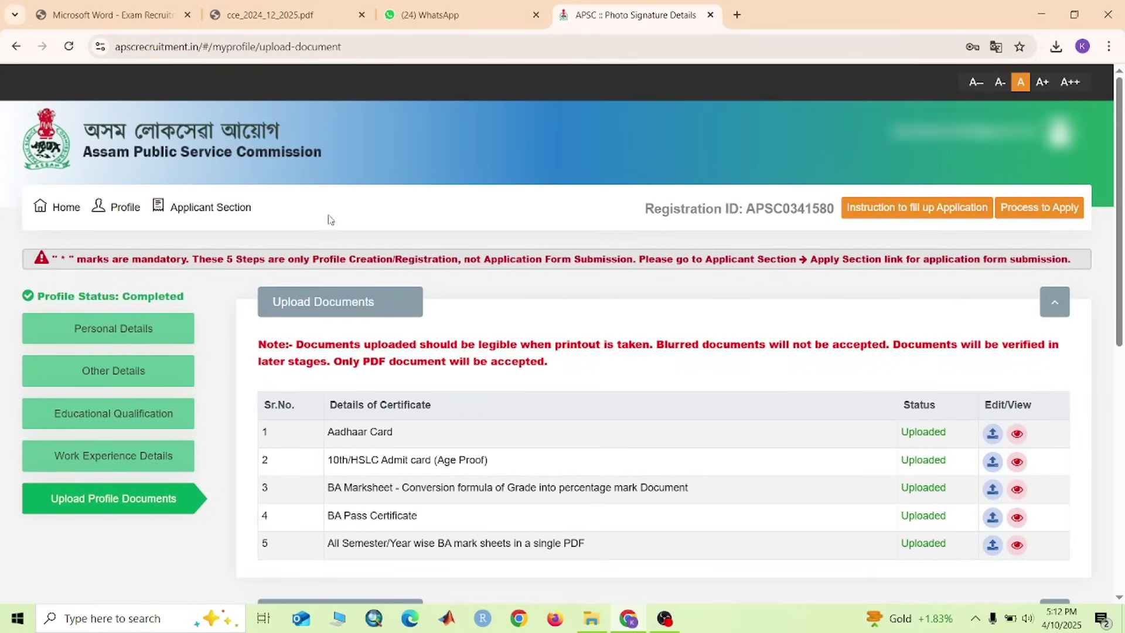
# Under Apply Section, start the ADVT.NO.12/2025 Combined Competitive (Preliminary) Examination, 2024 application
pyautogui.moveTo(209, 231)
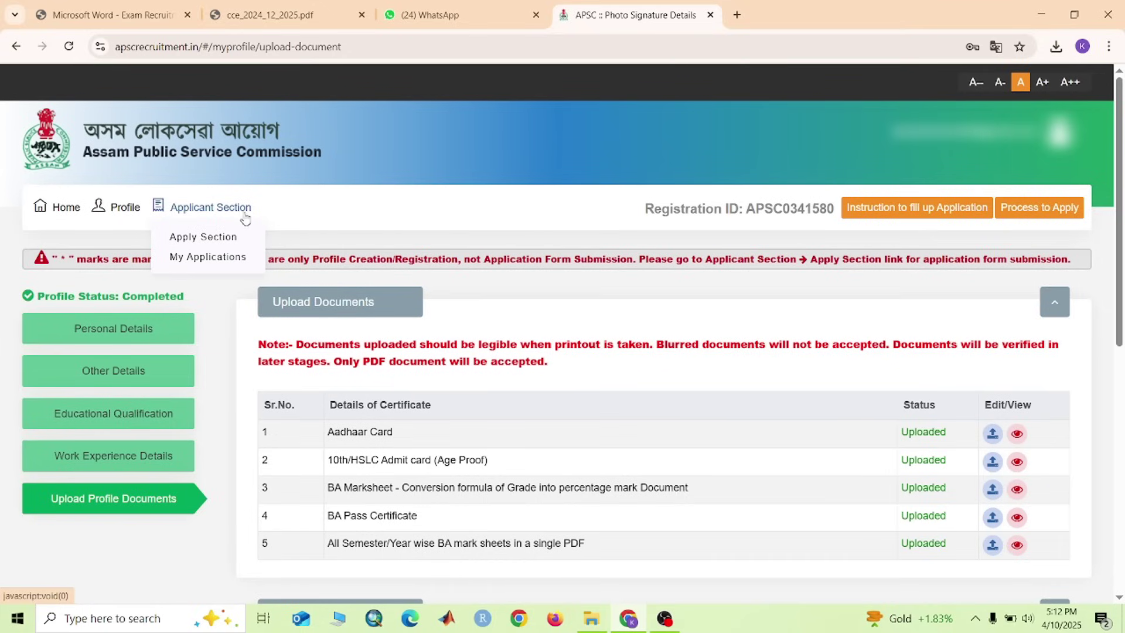
pyautogui.click(223, 238)
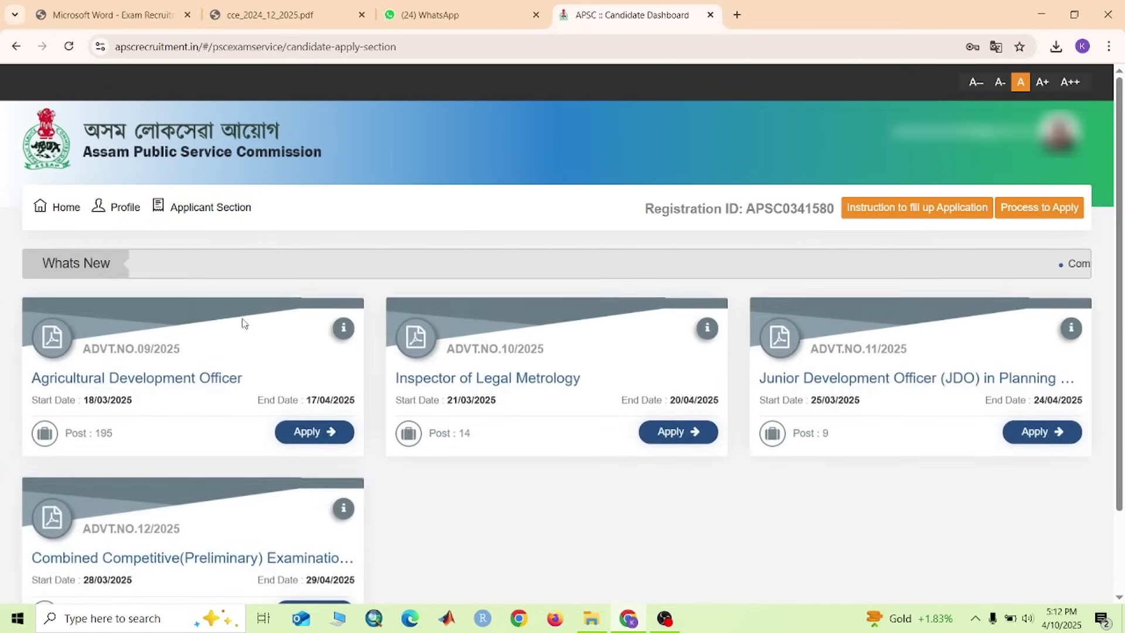
pyautogui.scroll(-1, 264, 299)
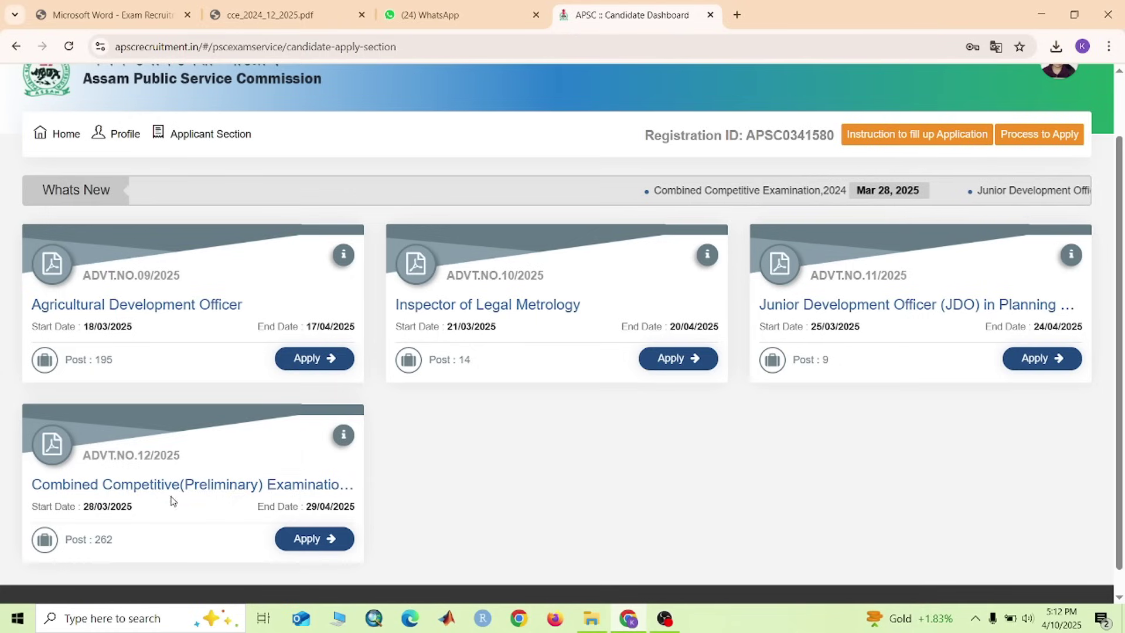
pyautogui.click(315, 539)
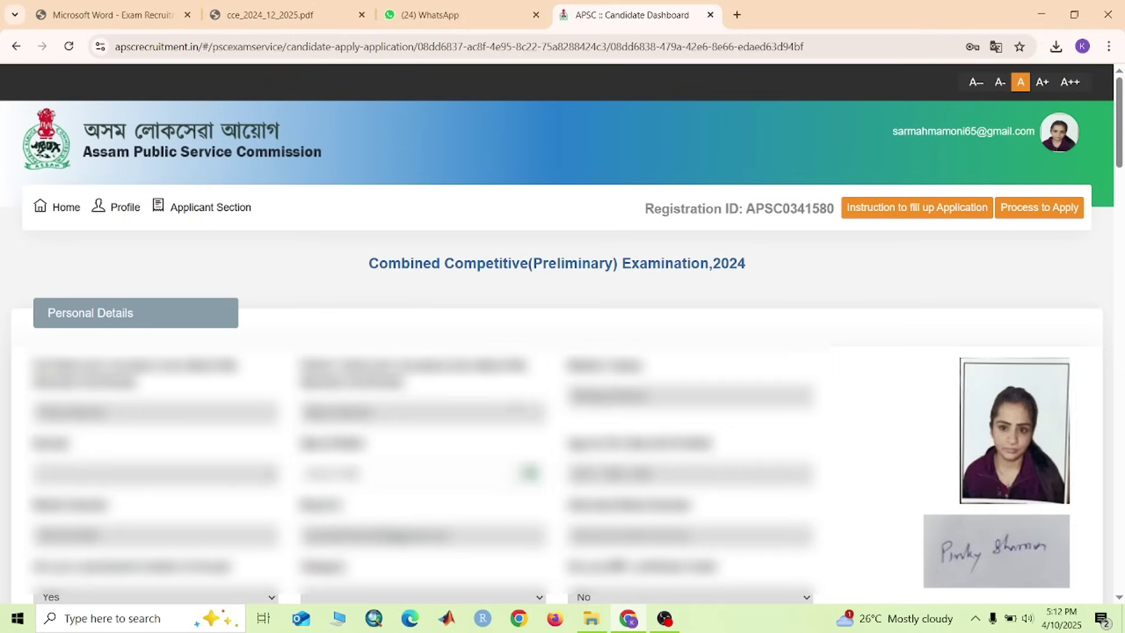
# Tick 'Is Same as Permanent Address' so the present address copies the permanent one, pincode 782105
pyautogui.scroll(-3, 497, 477)
pyautogui.scroll(-2, 509, 422)
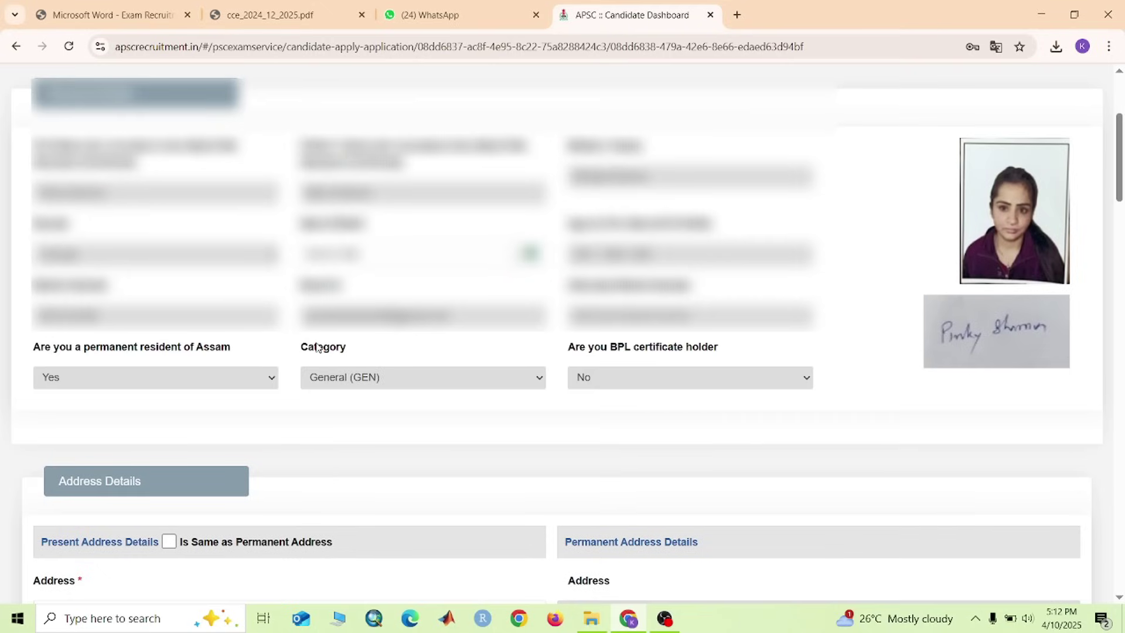
pyautogui.scroll(-3, 521, 340)
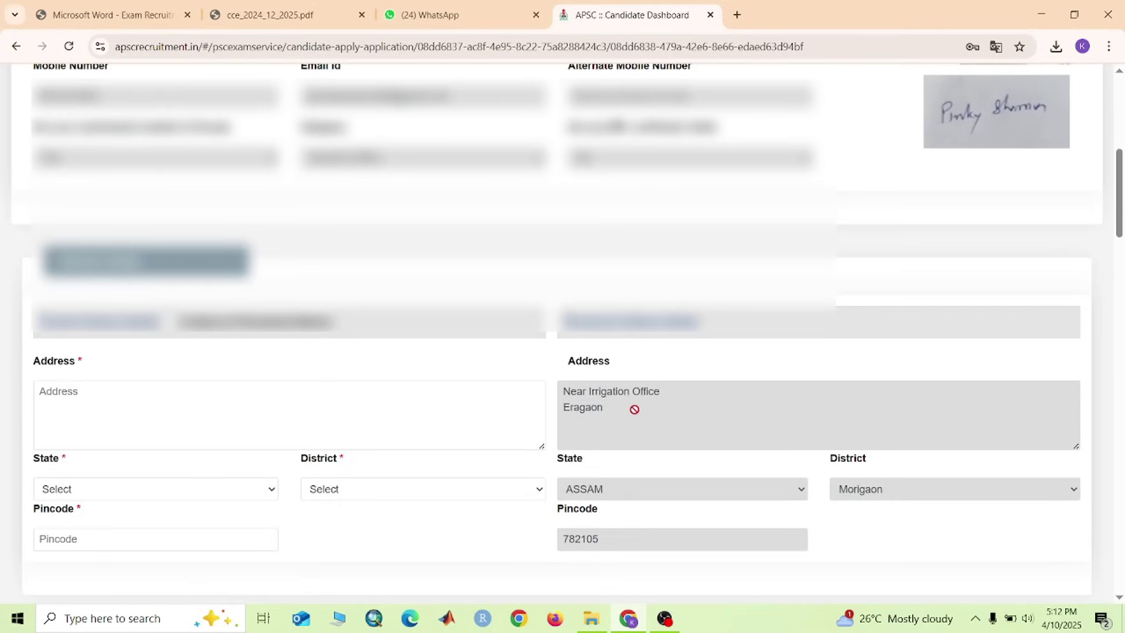
pyautogui.scroll(-1, 314, 366)
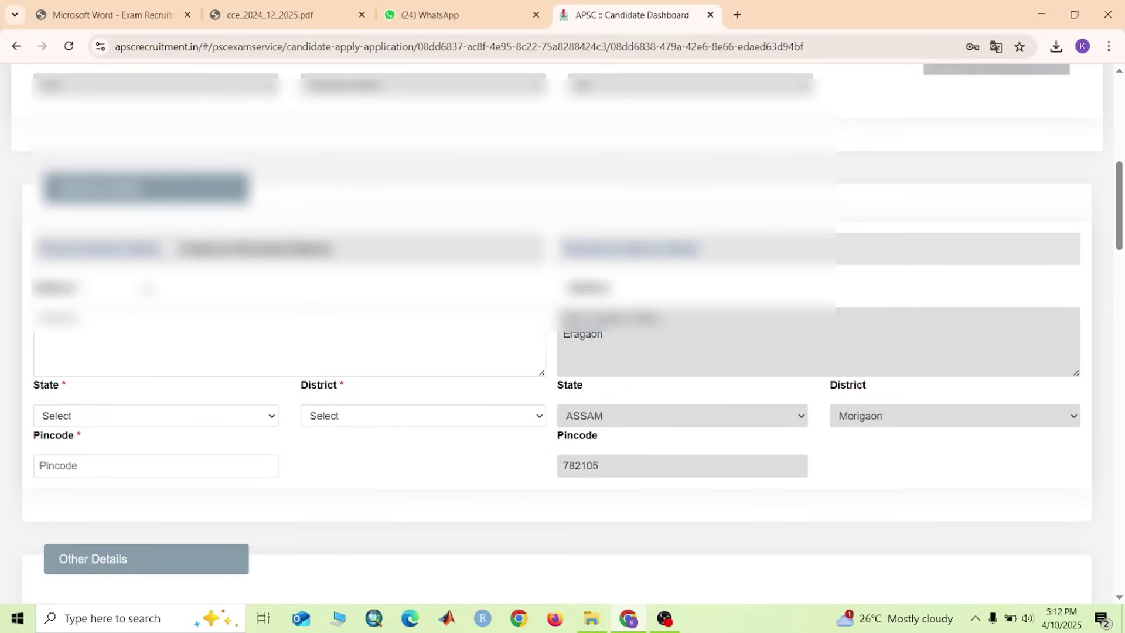
pyautogui.click(169, 249)
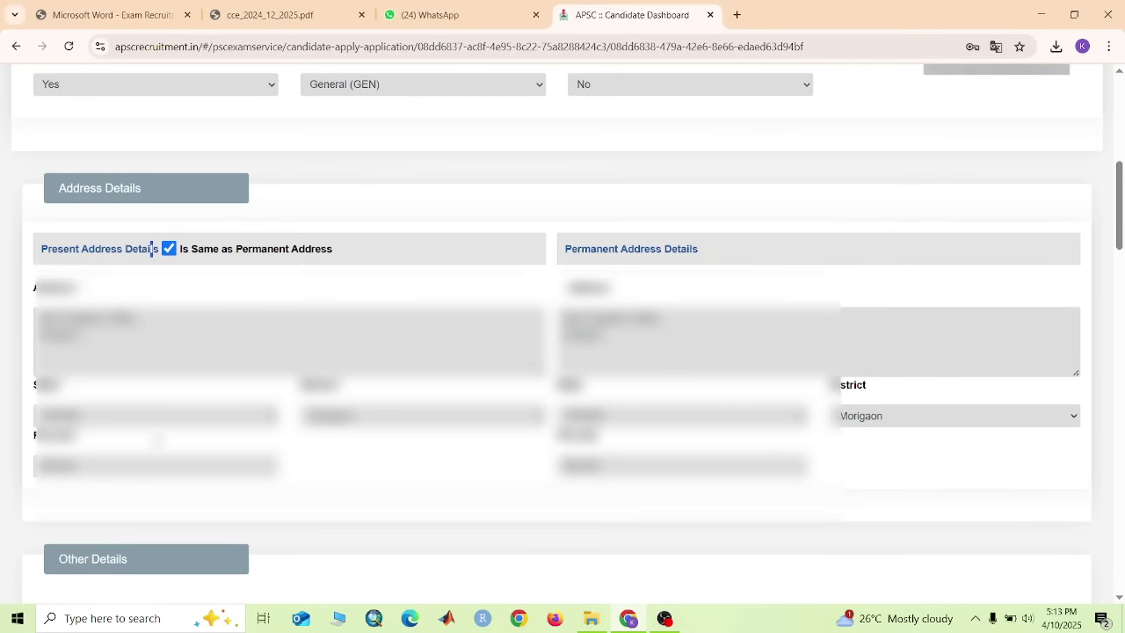
pyautogui.scroll(-2, 23, 366)
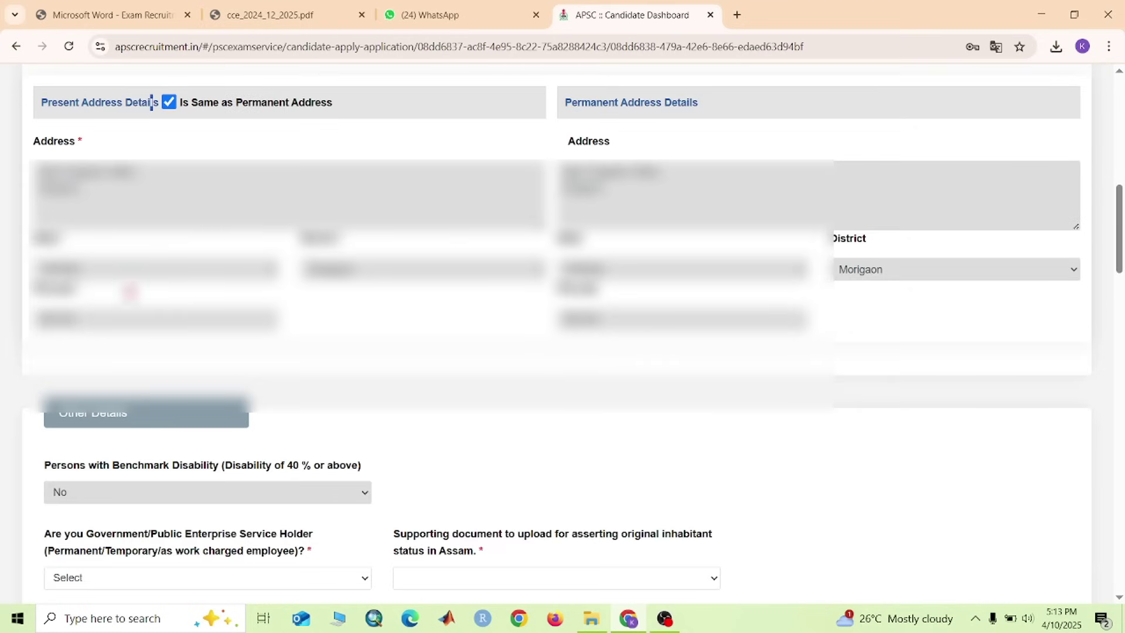
pyautogui.scroll(-3, 151, 103)
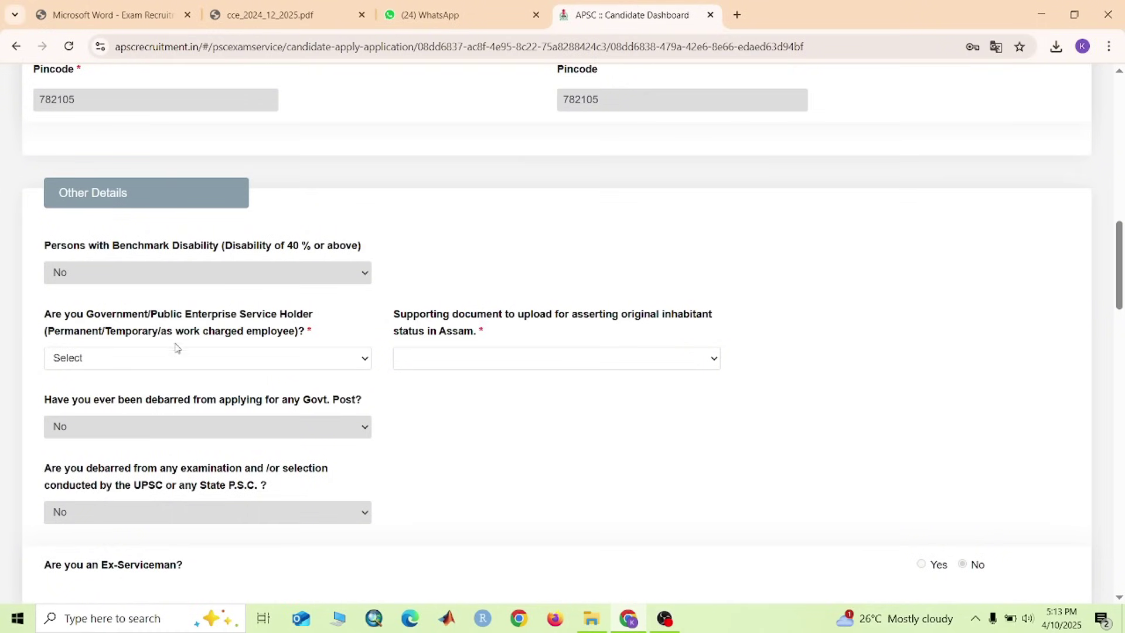
# Answer No for government service holder and pick 'PRC issued in Assam for educational purpose' as supporting document
pyautogui.click(236, 366)
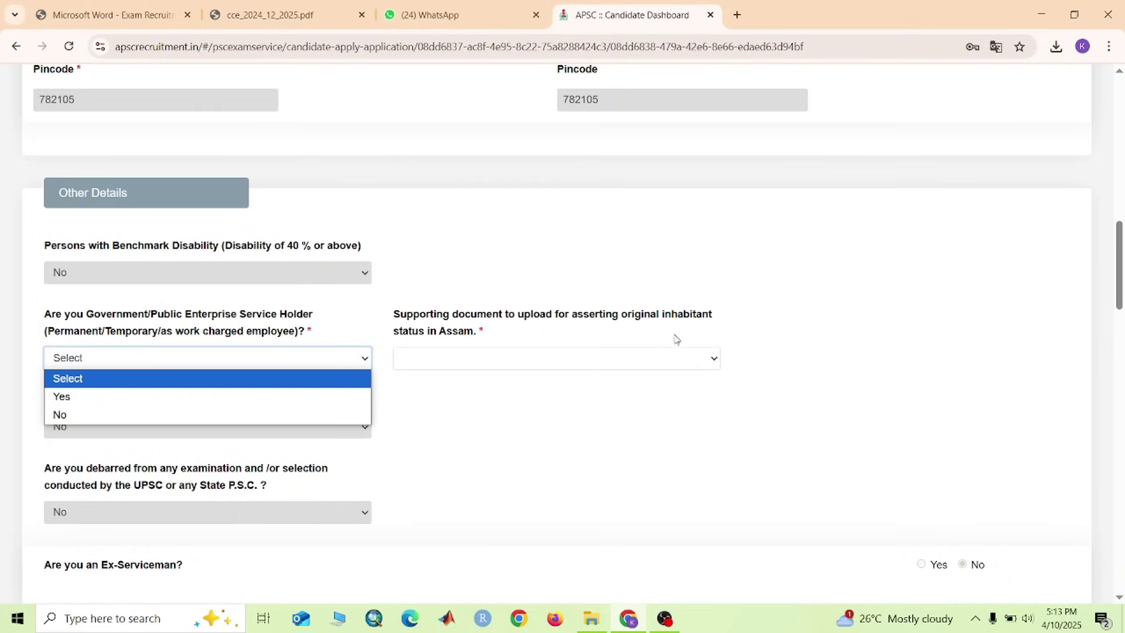
pyautogui.click(681, 361)
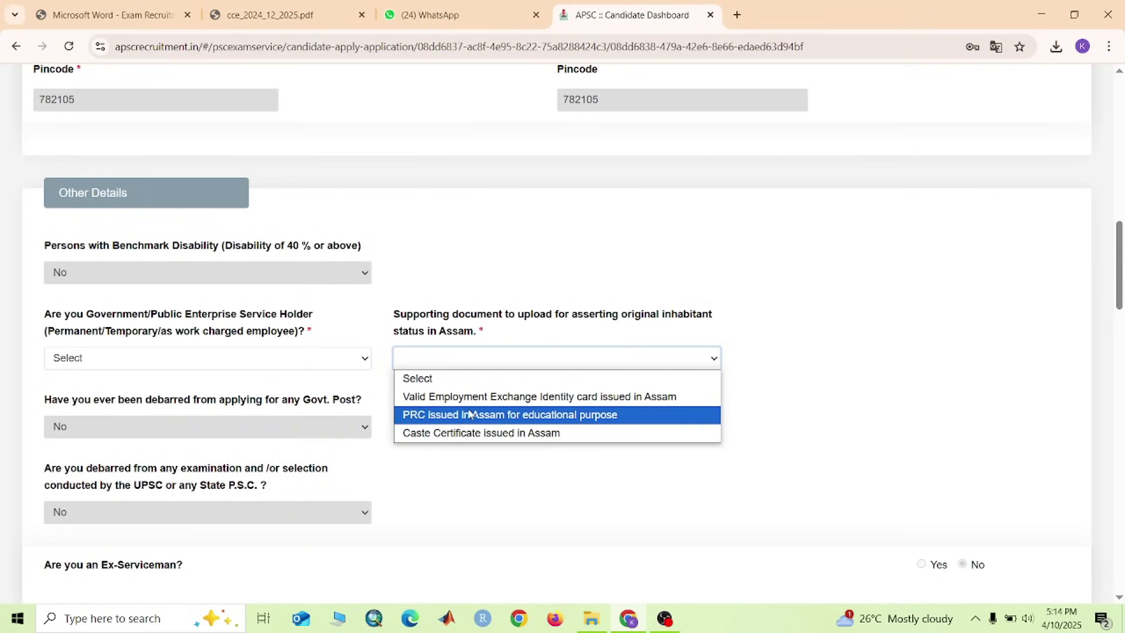
pyautogui.scroll(-2, 459, 472)
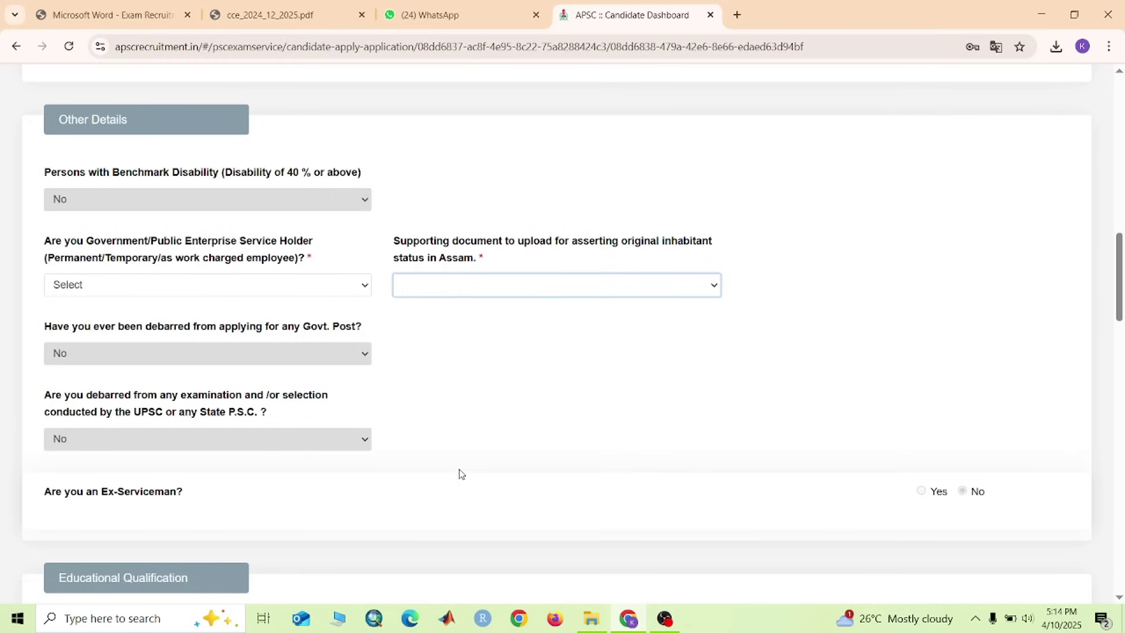
pyautogui.click(226, 216)
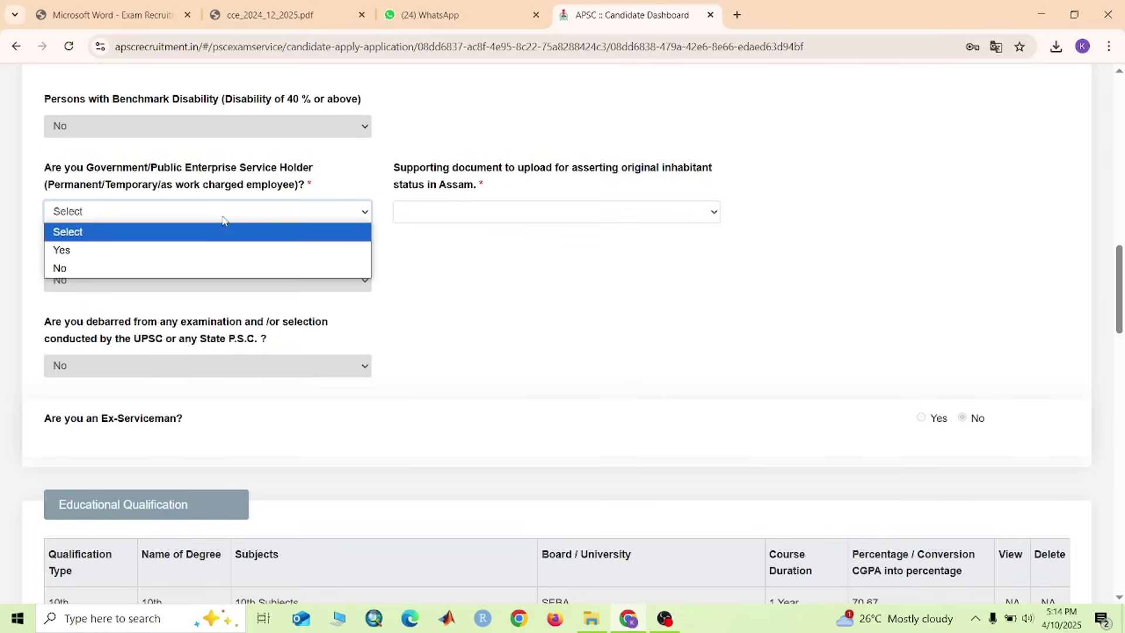
pyautogui.click(188, 267)
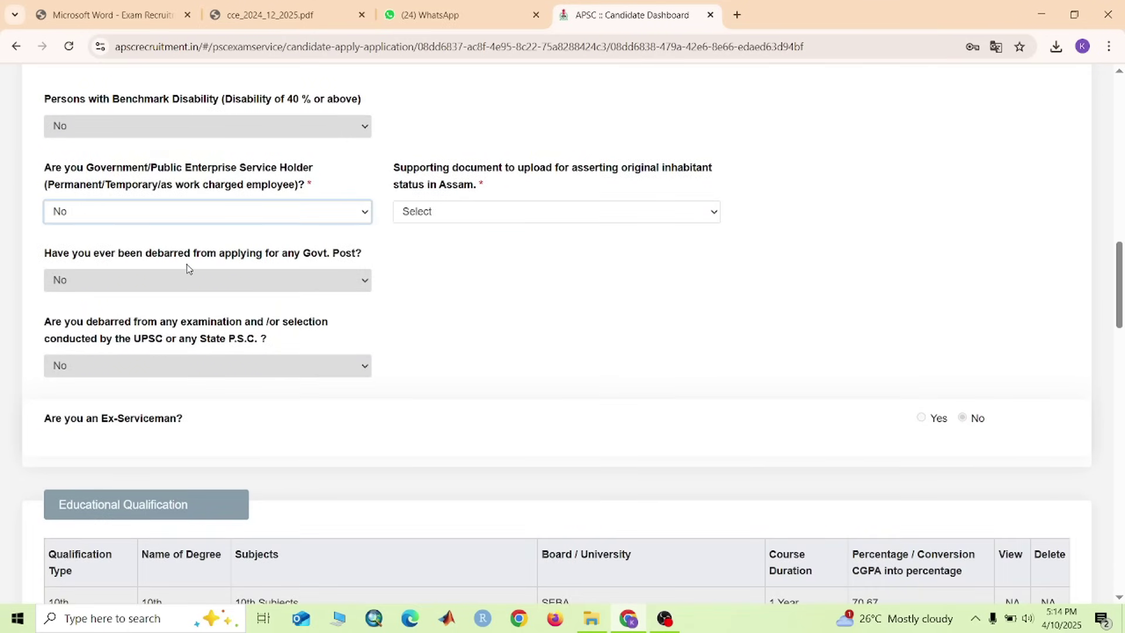
pyautogui.click(478, 212)
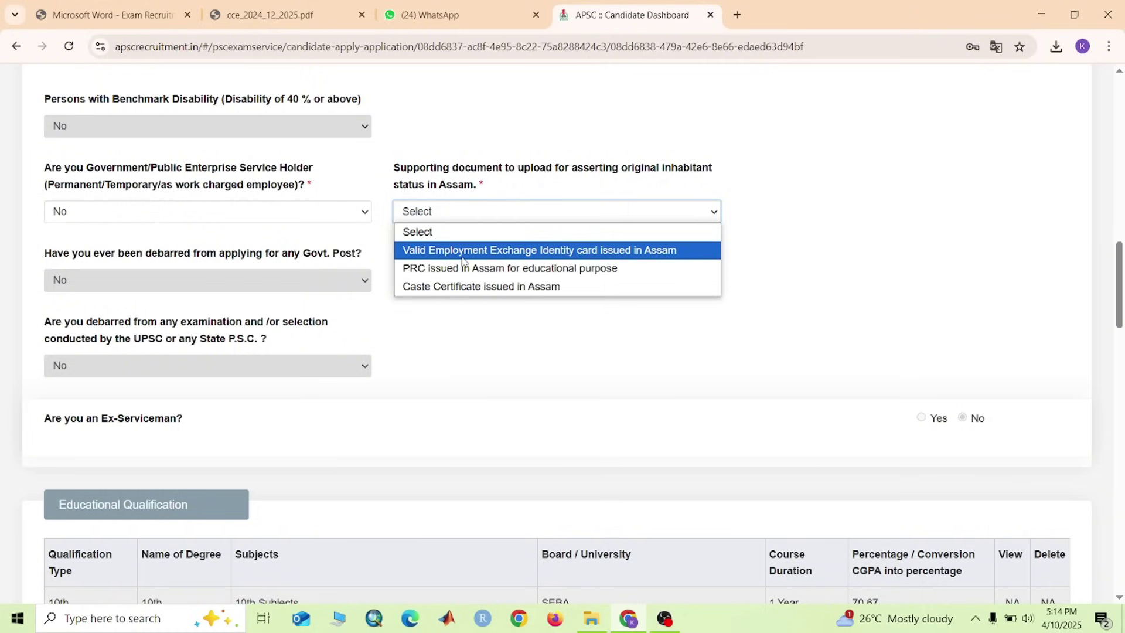
pyautogui.click(463, 268)
# Answer No to the Ex-Serviceman question
pyautogui.scroll(-1, 413, 360)
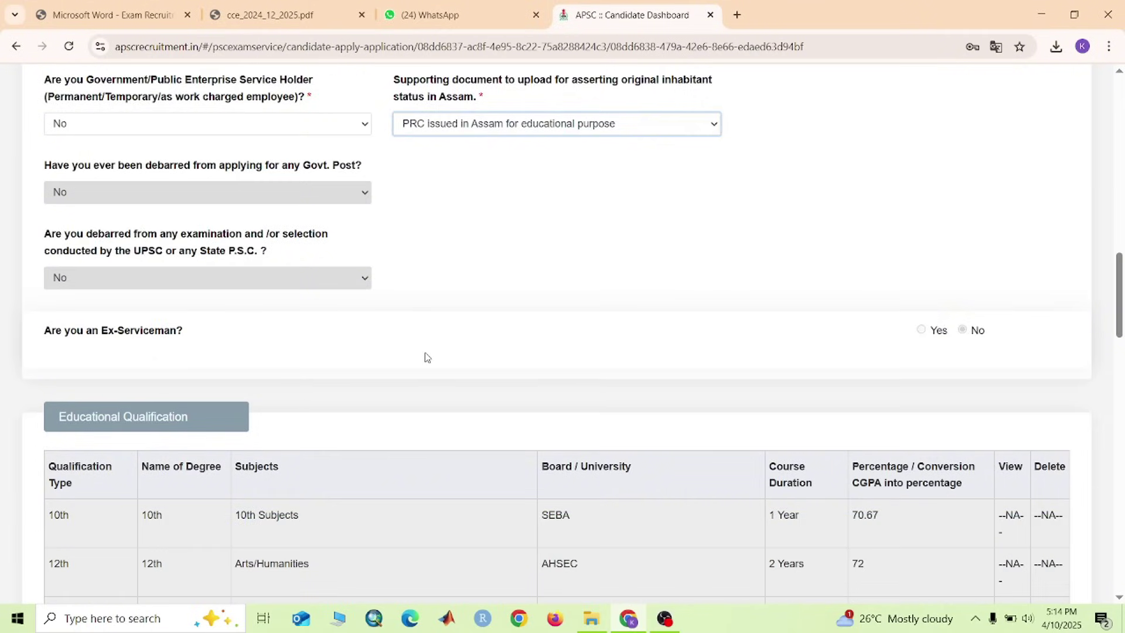
pyautogui.scroll(-1, 426, 356)
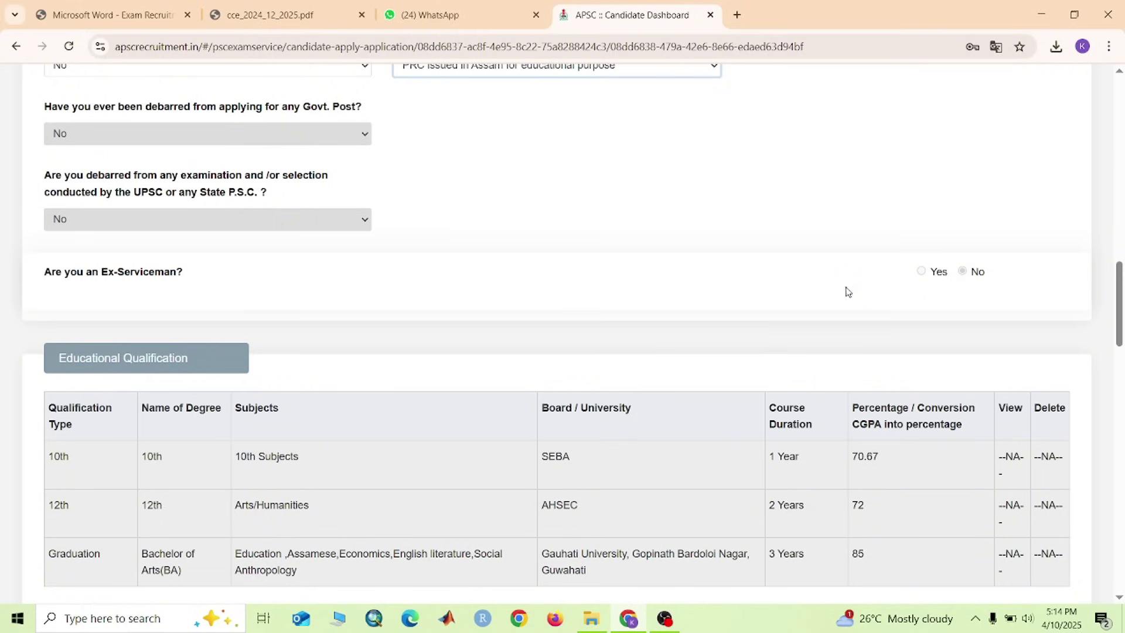
pyautogui.click(964, 273)
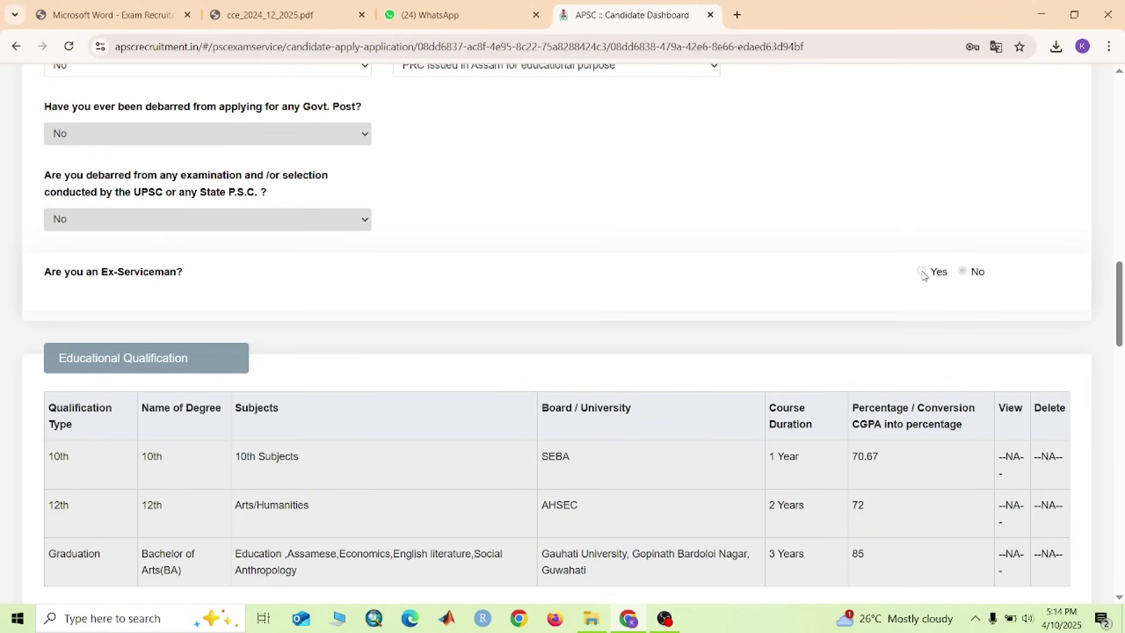
# Choose Bachelor of Arts(BA) as the degree name and Education as its subject
pyautogui.scroll(-4, 349, 321)
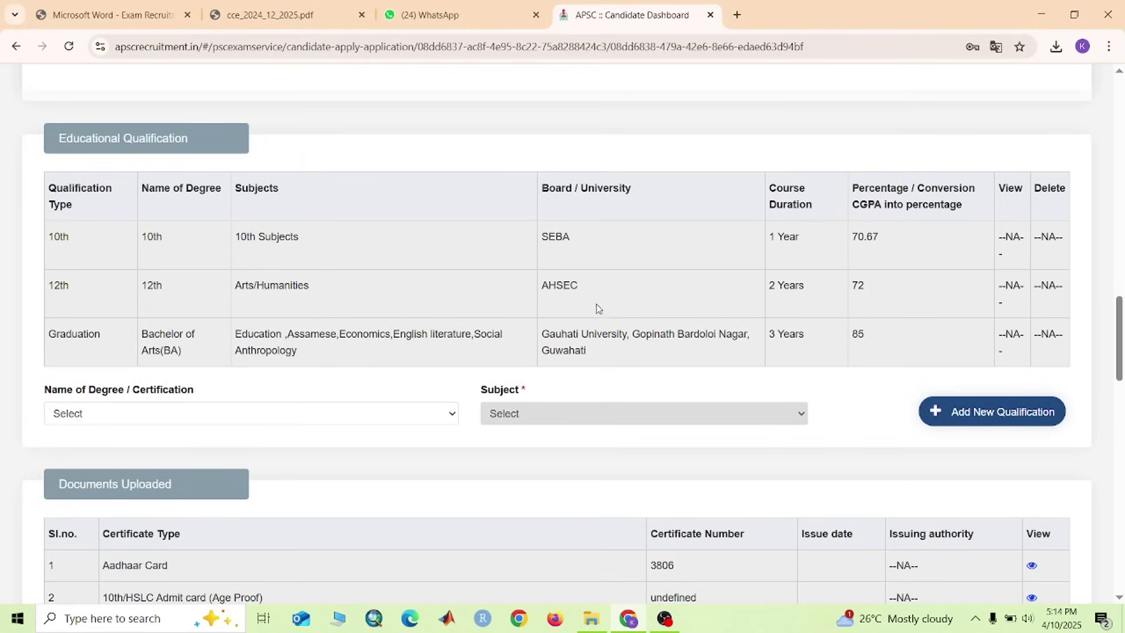
pyautogui.scroll(-3, 598, 308)
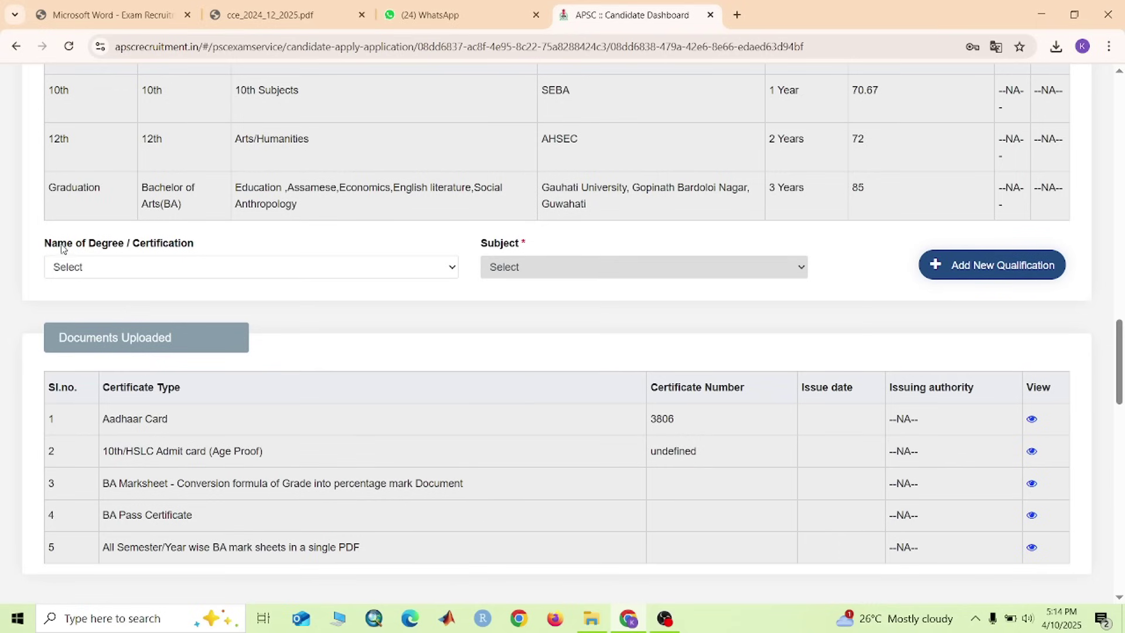
pyautogui.click(284, 273)
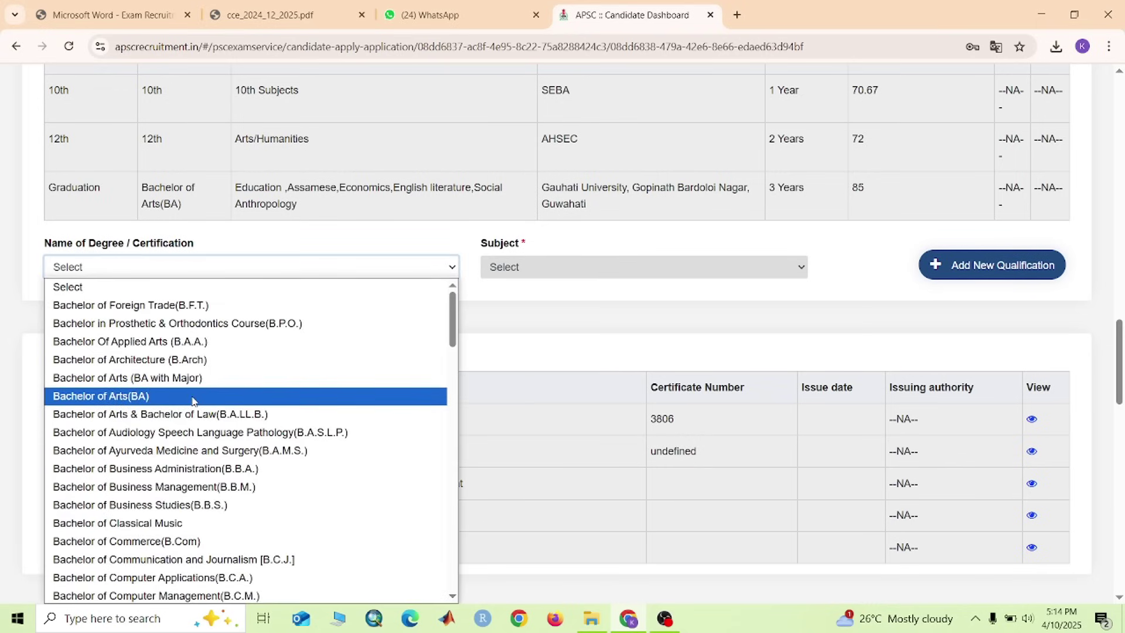
pyautogui.scroll(-5, 201, 450)
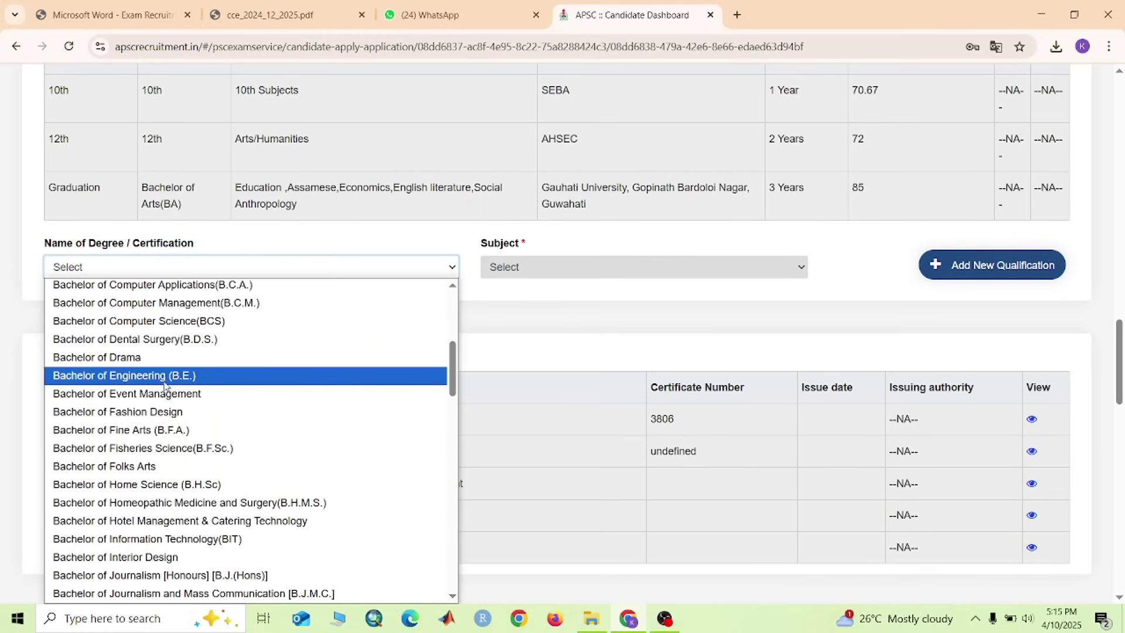
pyautogui.scroll(3, 178, 380)
pyautogui.scroll(3, 178, 380)
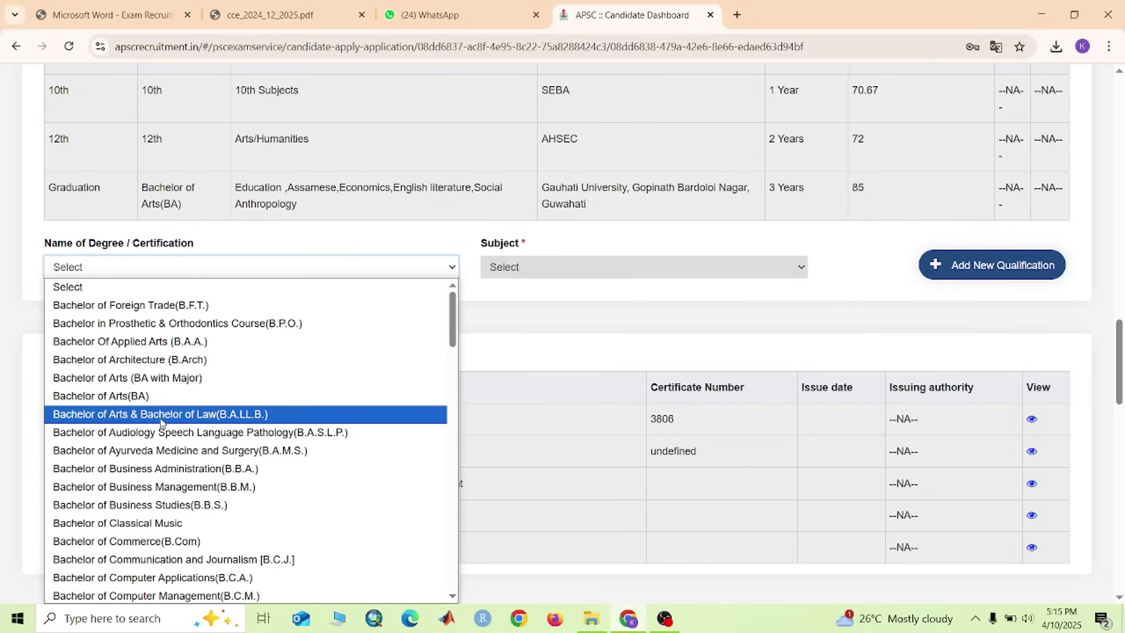
pyautogui.click(146, 395)
pyautogui.click(541, 267)
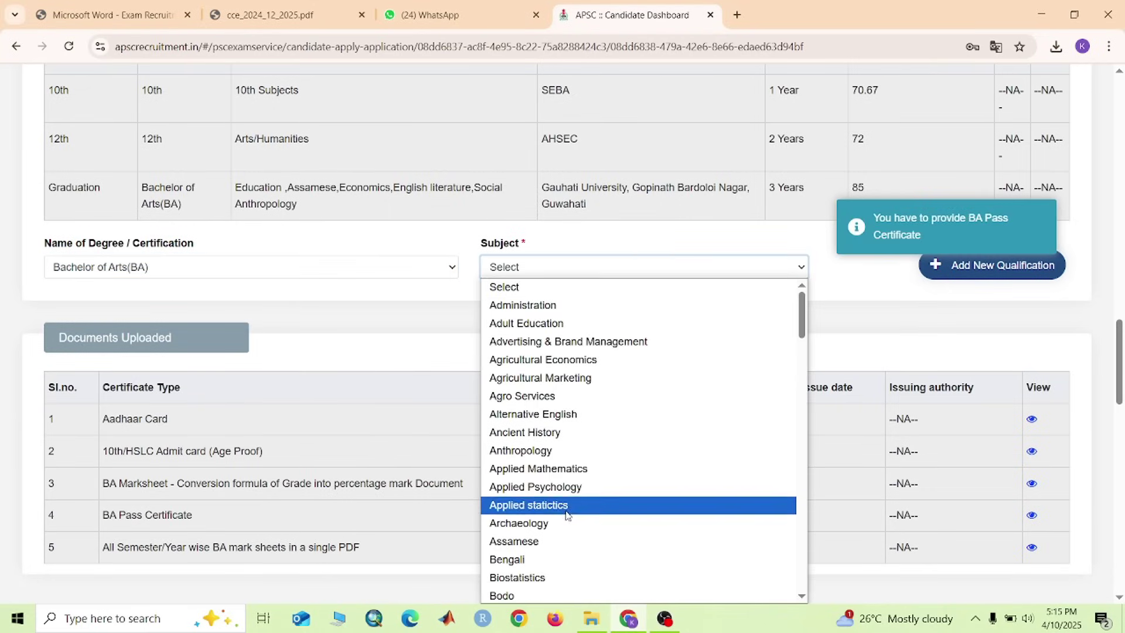
pyautogui.scroll(-5, 553, 518)
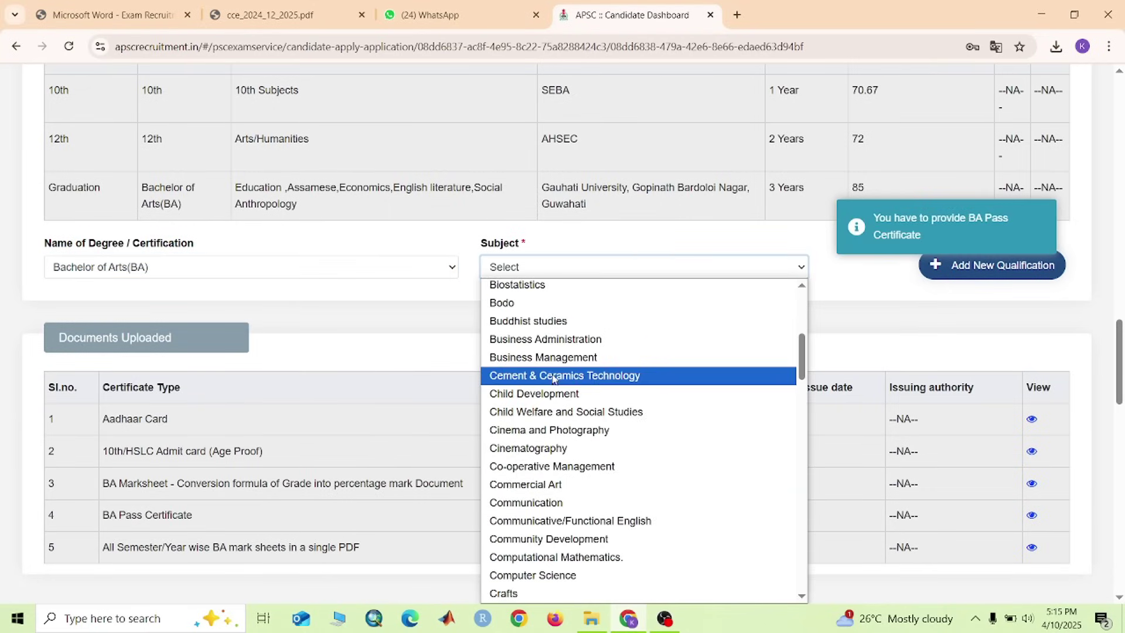
pyautogui.scroll(-5, 530, 469)
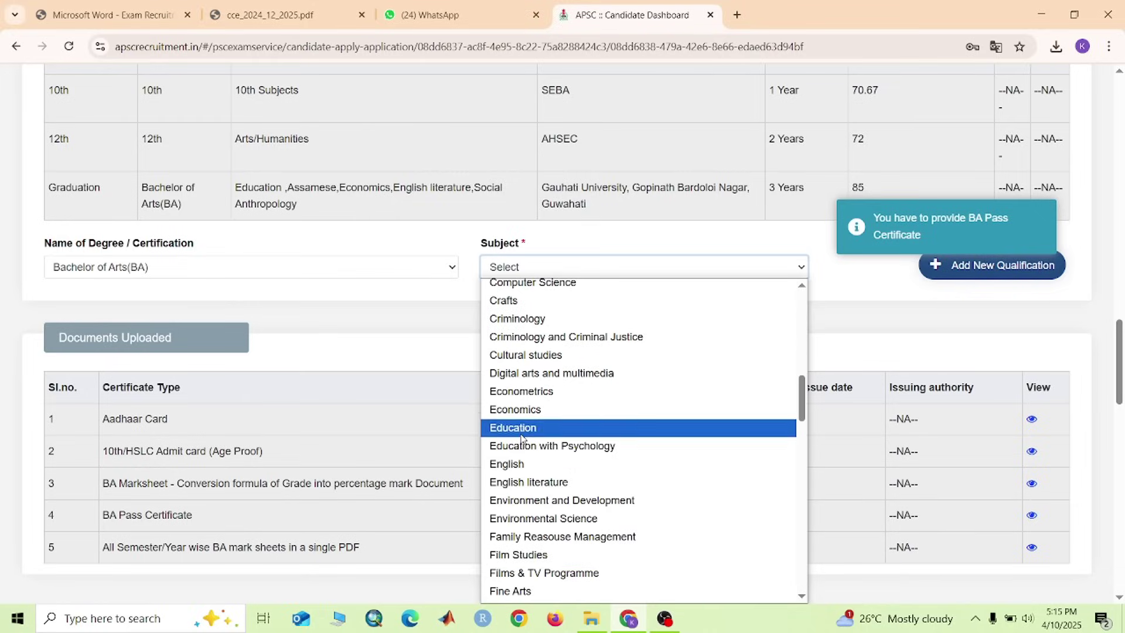
pyautogui.click(523, 427)
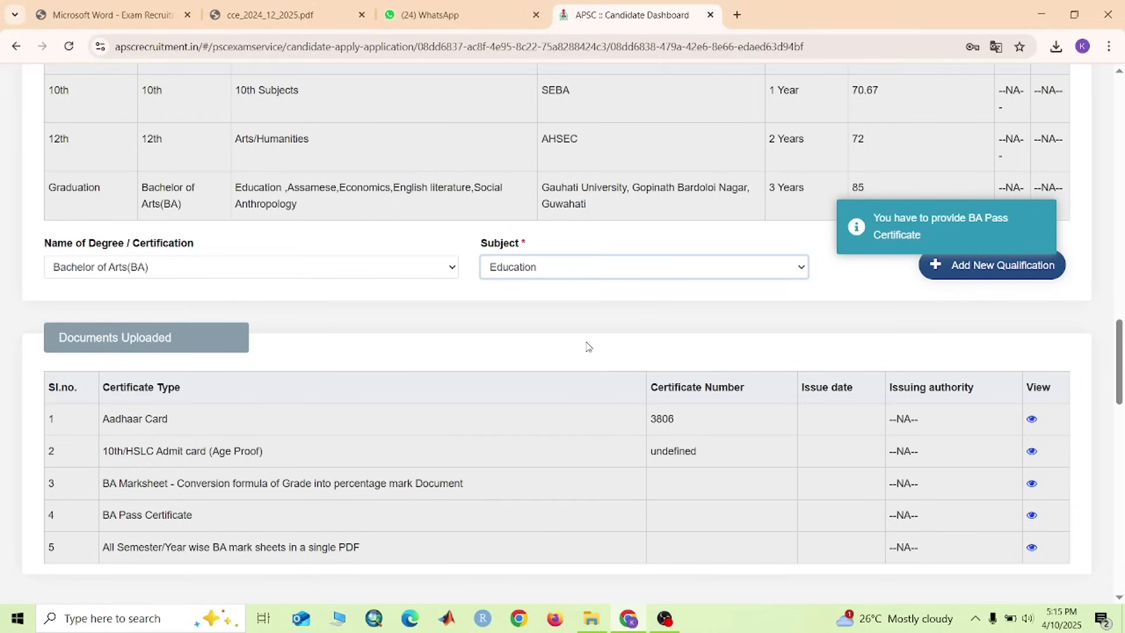
pyautogui.scroll(-3, 785, 448)
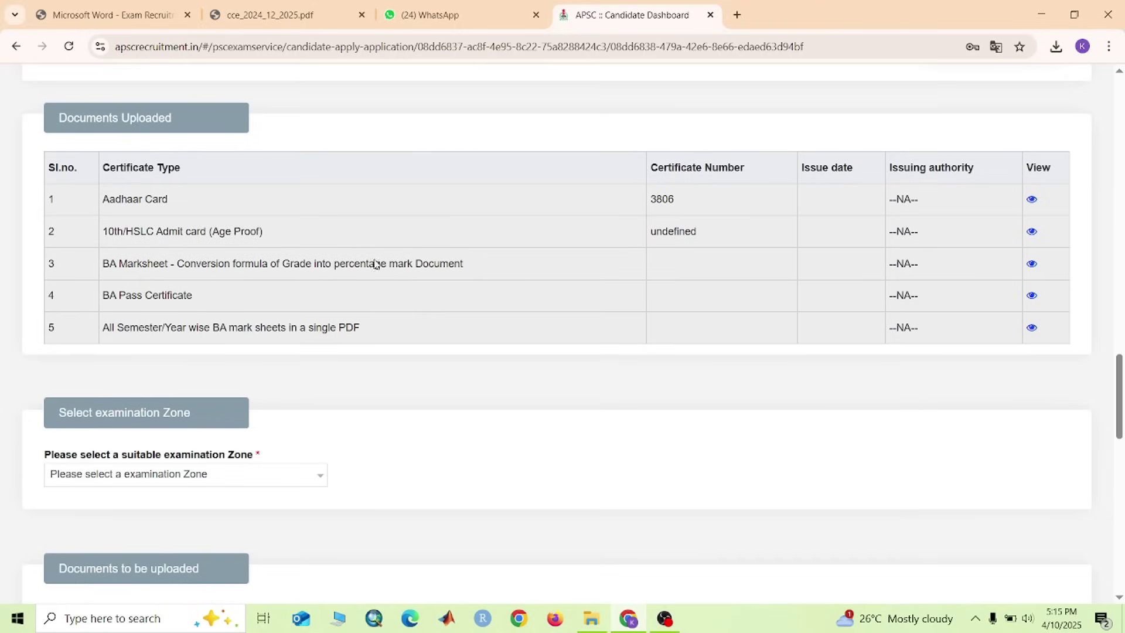
# Tick GUWAHATI in the Select examination Zone dropdown
pyautogui.scroll(-3, 275, 375)
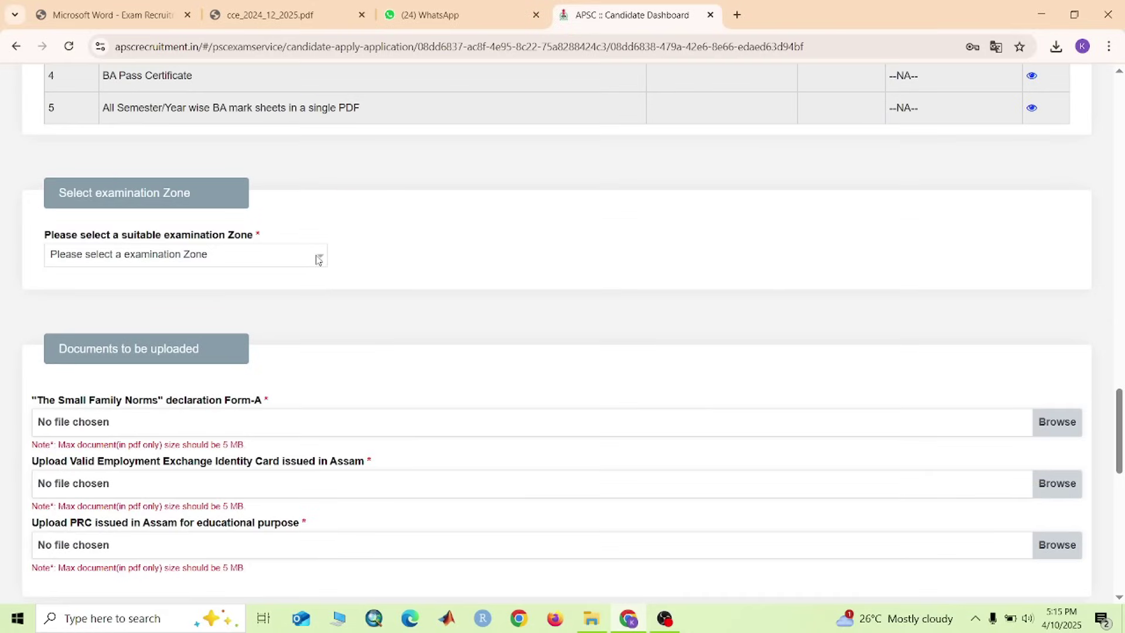
pyautogui.click(266, 260)
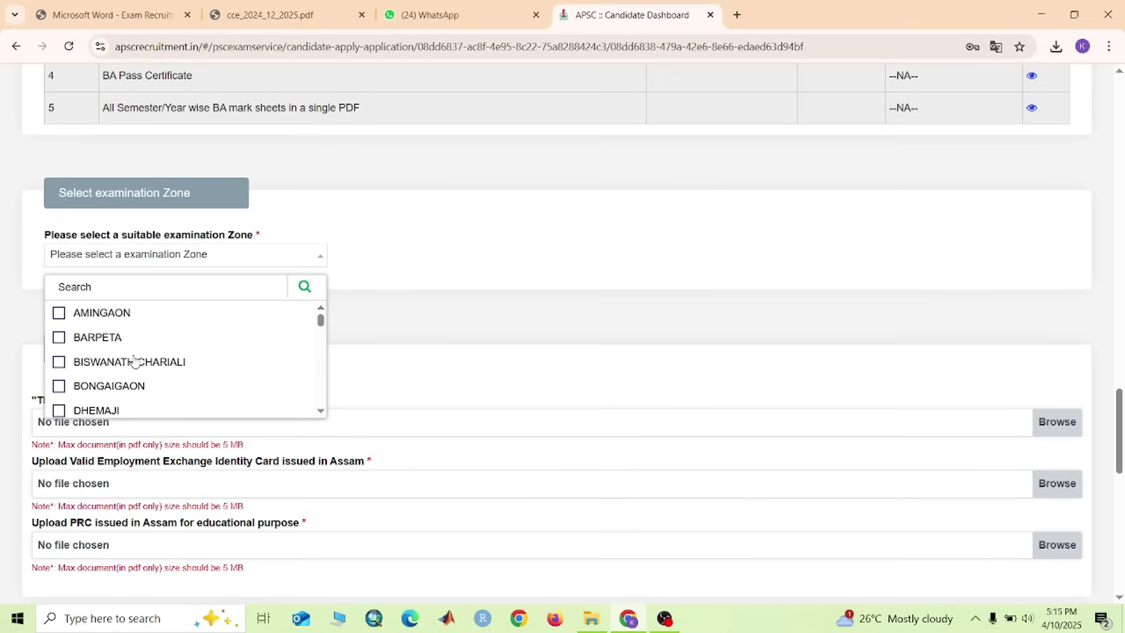
pyautogui.scroll(-5, 135, 360)
pyautogui.scroll(-6, 135, 364)
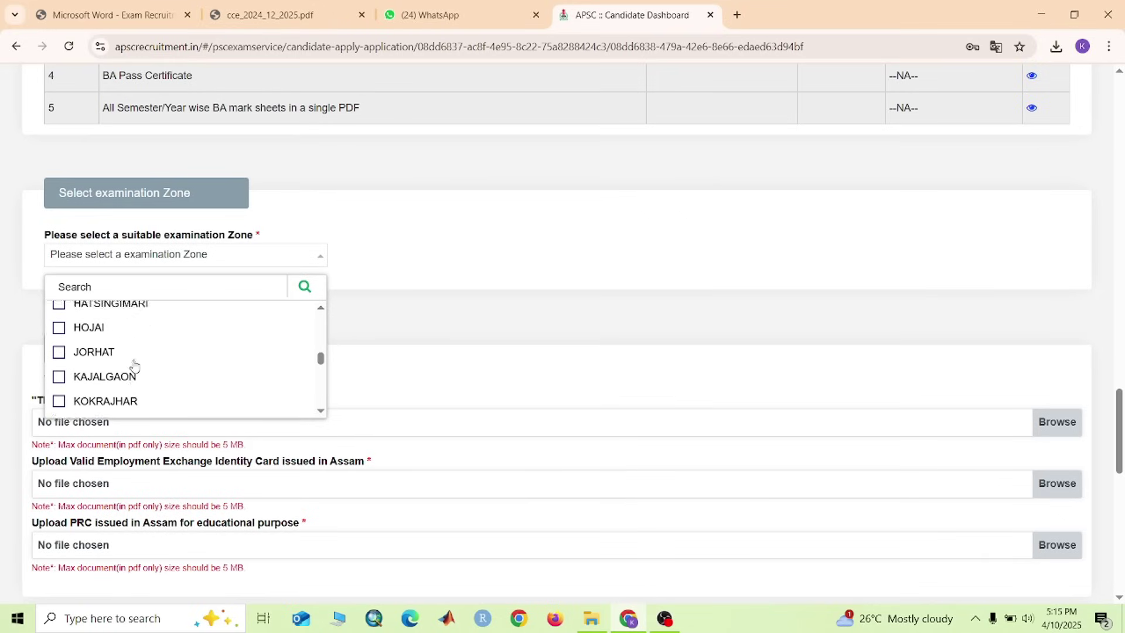
pyautogui.scroll(-5, 126, 372)
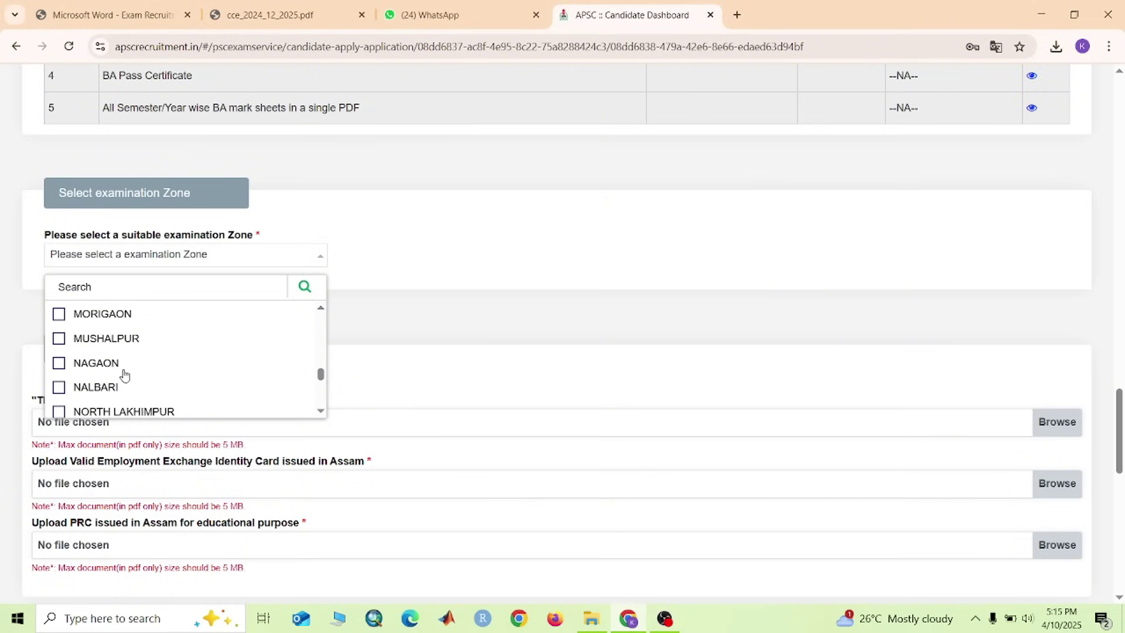
pyautogui.scroll(-3, 130, 366)
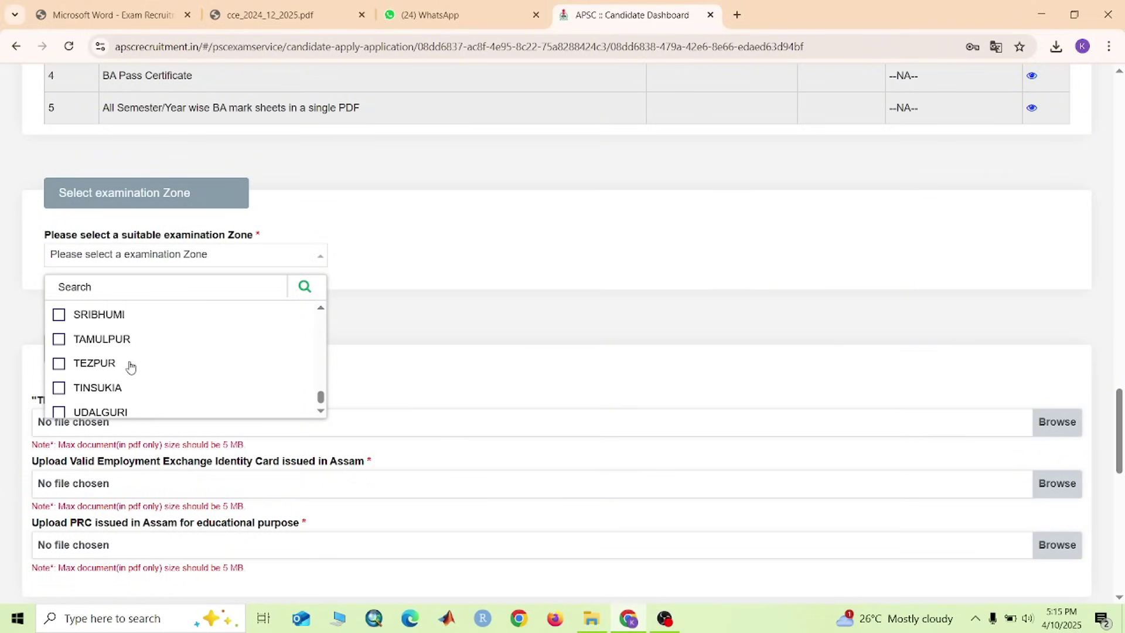
pyautogui.scroll(10, 101, 391)
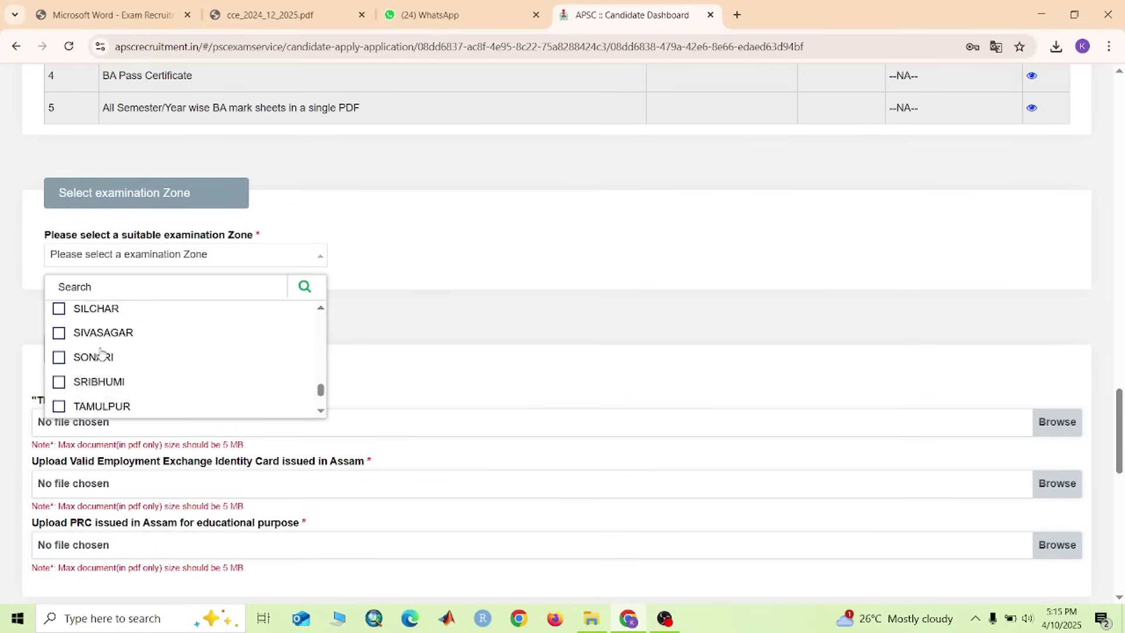
pyautogui.scroll(1, 106, 357)
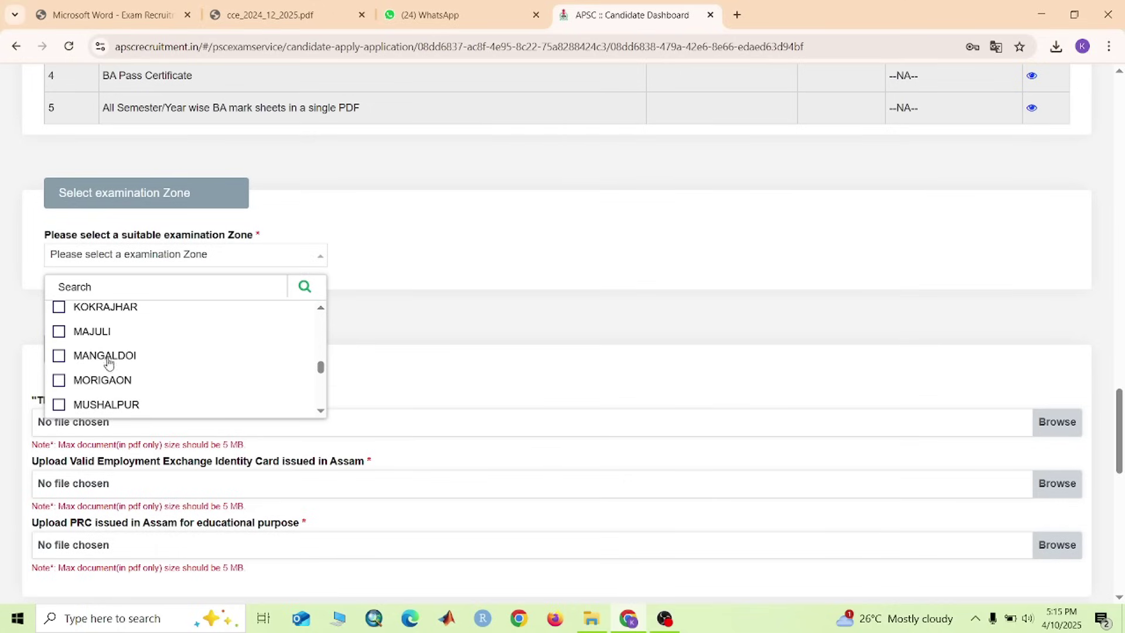
pyautogui.scroll(2, 118, 376)
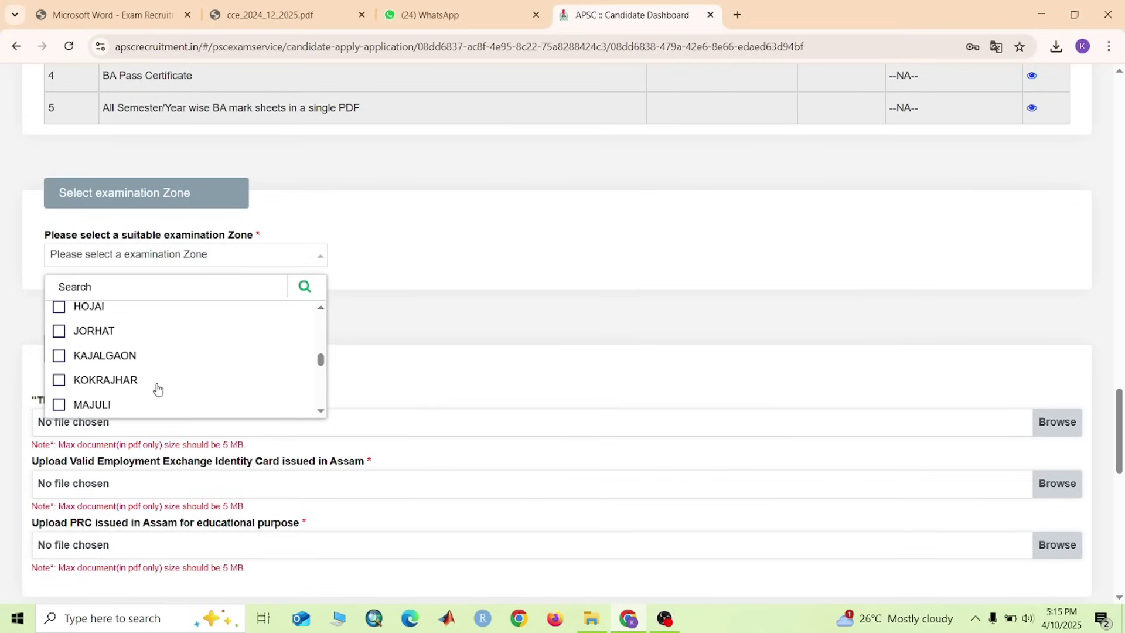
pyautogui.scroll(-2, 158, 386)
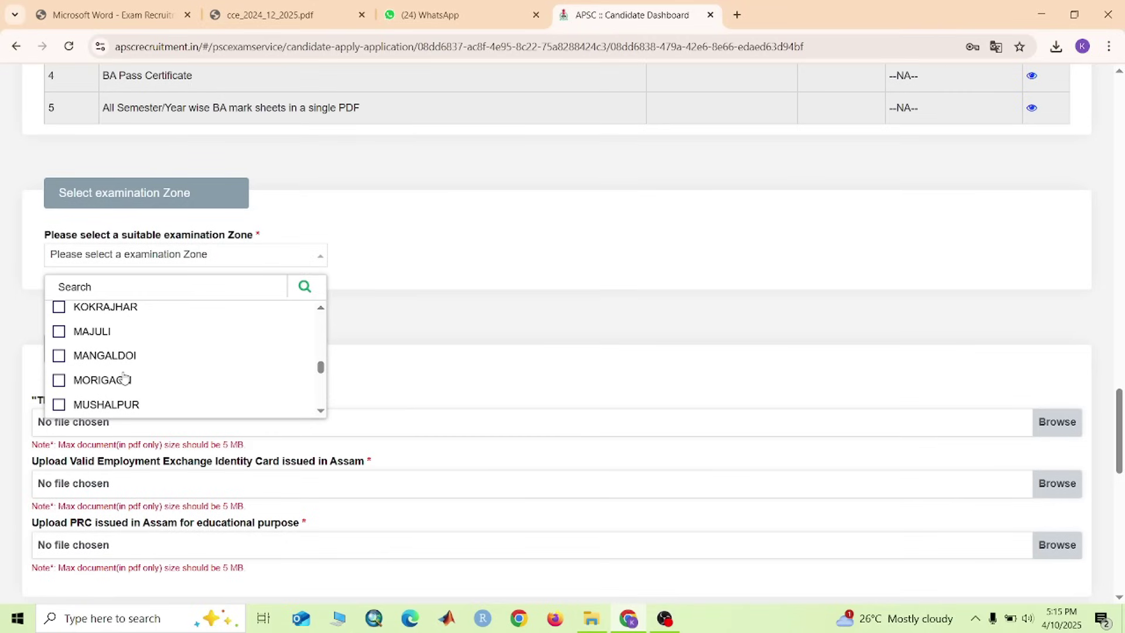
pyautogui.scroll(6, 124, 378)
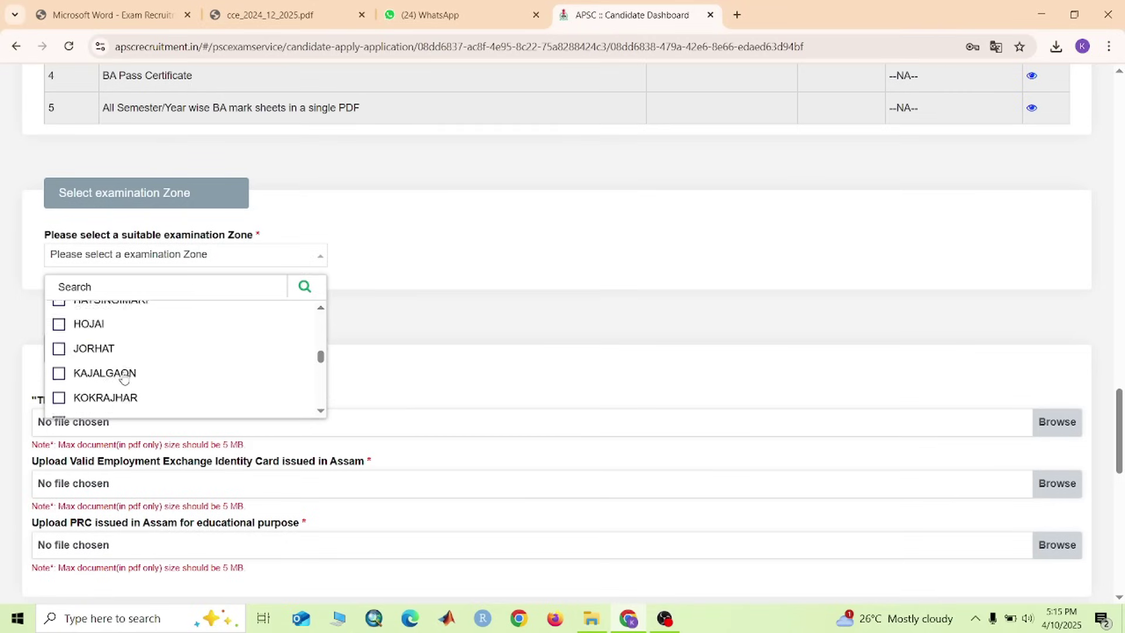
pyautogui.click(101, 331)
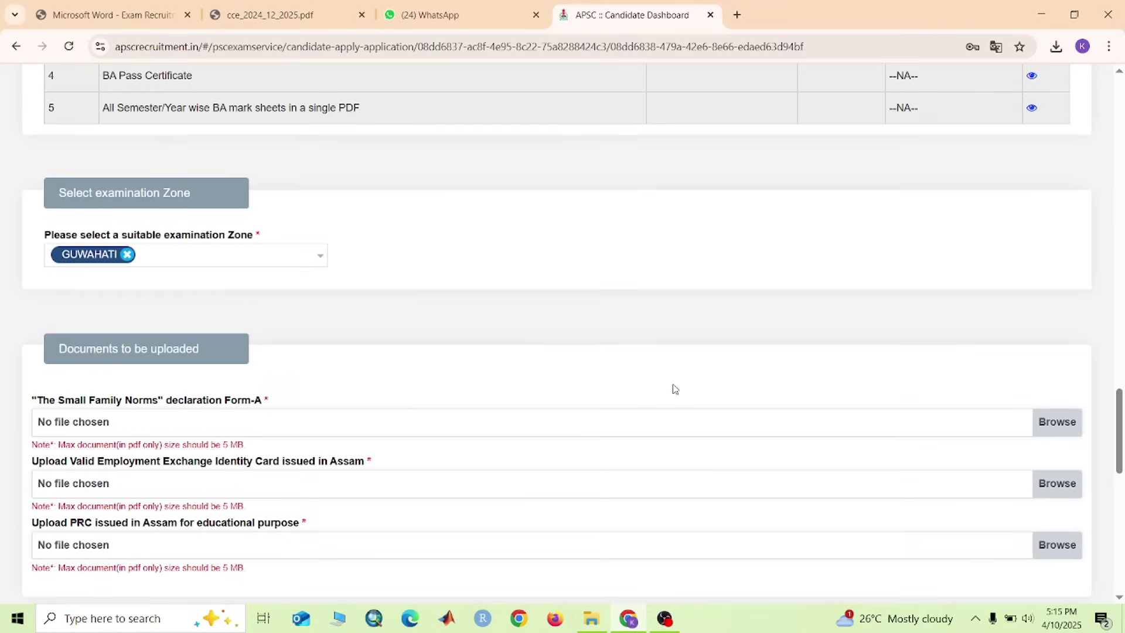
pyautogui.scroll(-5, 672, 386)
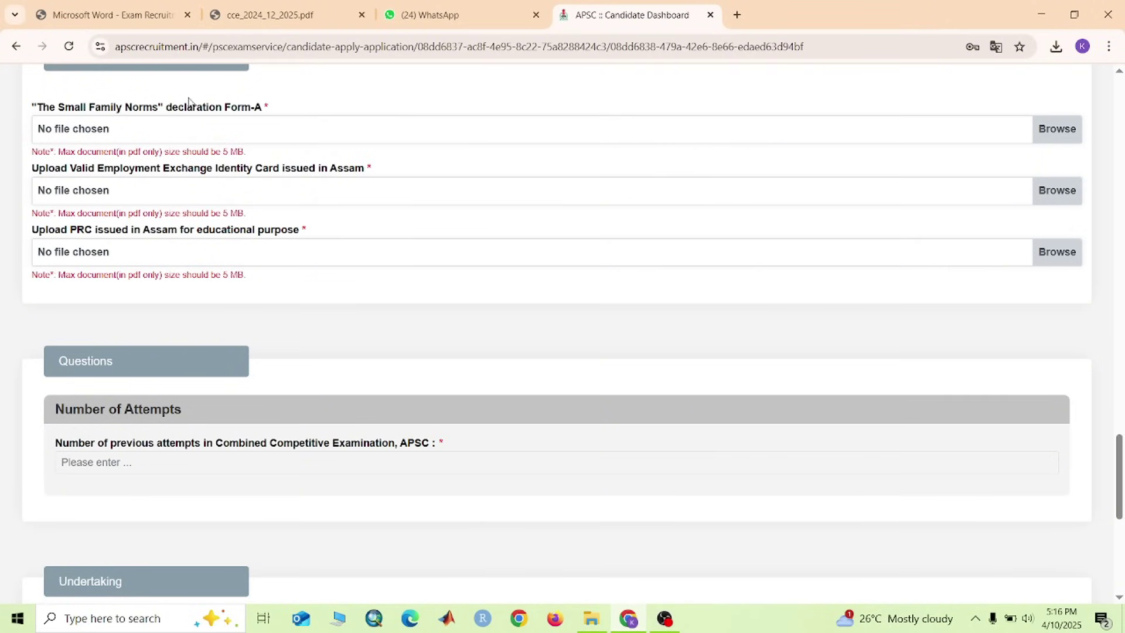
# Switch to the first browser tab showing Declaration_FormA.pdf
pyautogui.click(123, 18)
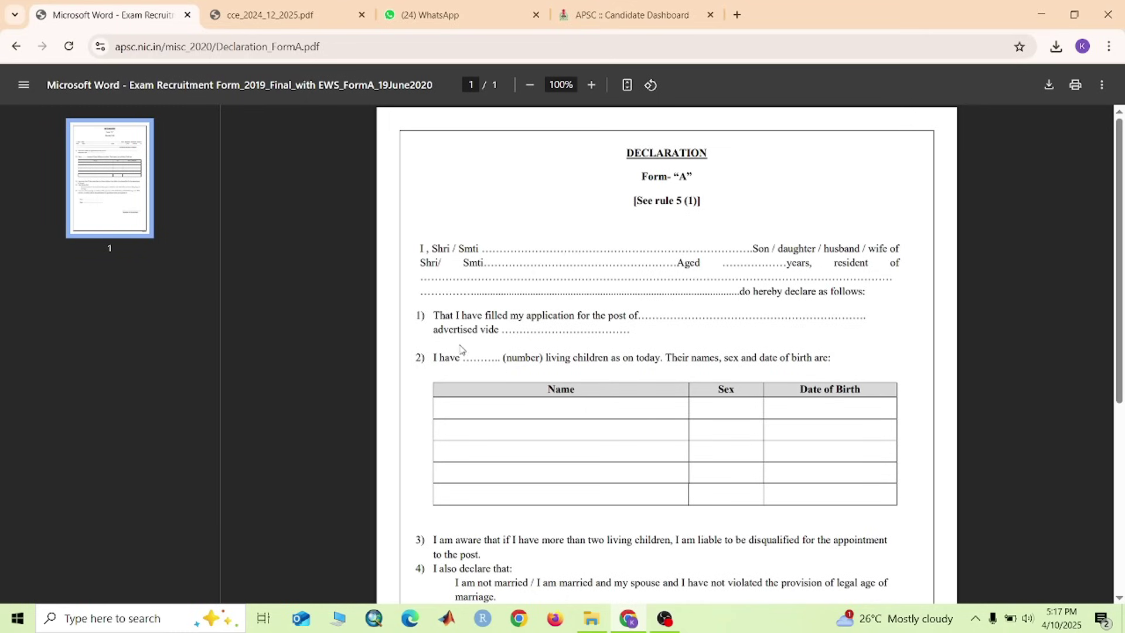
# Bring up cce_2024_12_2025.pdf and scroll back to the vacancy table on page 1
pyautogui.click(275, 16)
pyautogui.scroll(4, 639, 315)
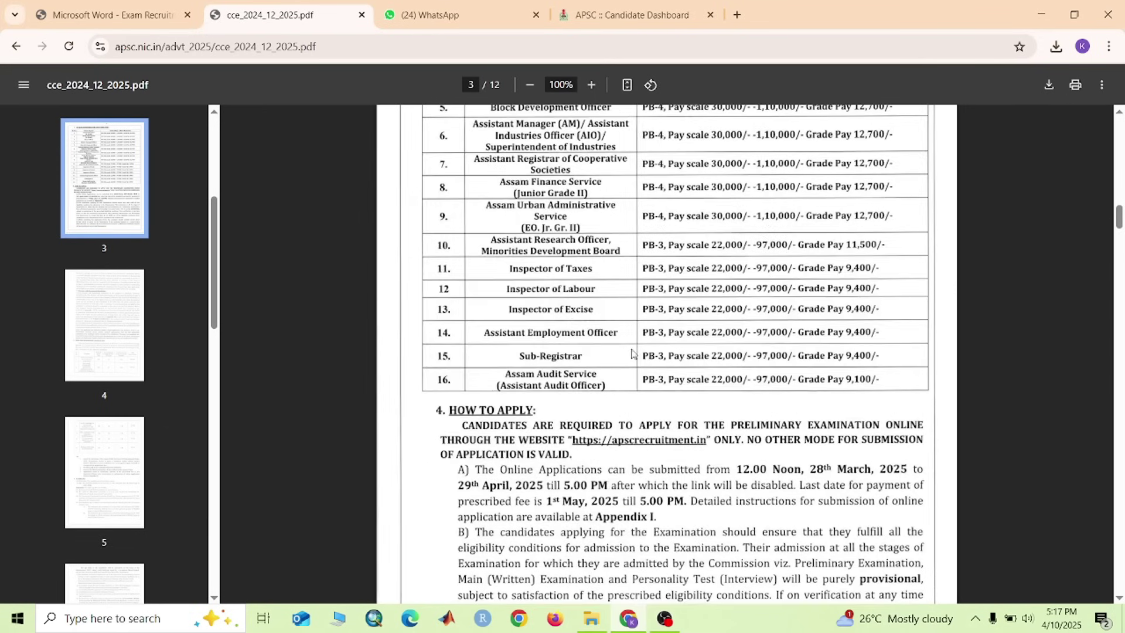
pyautogui.scroll(-2, 635, 357)
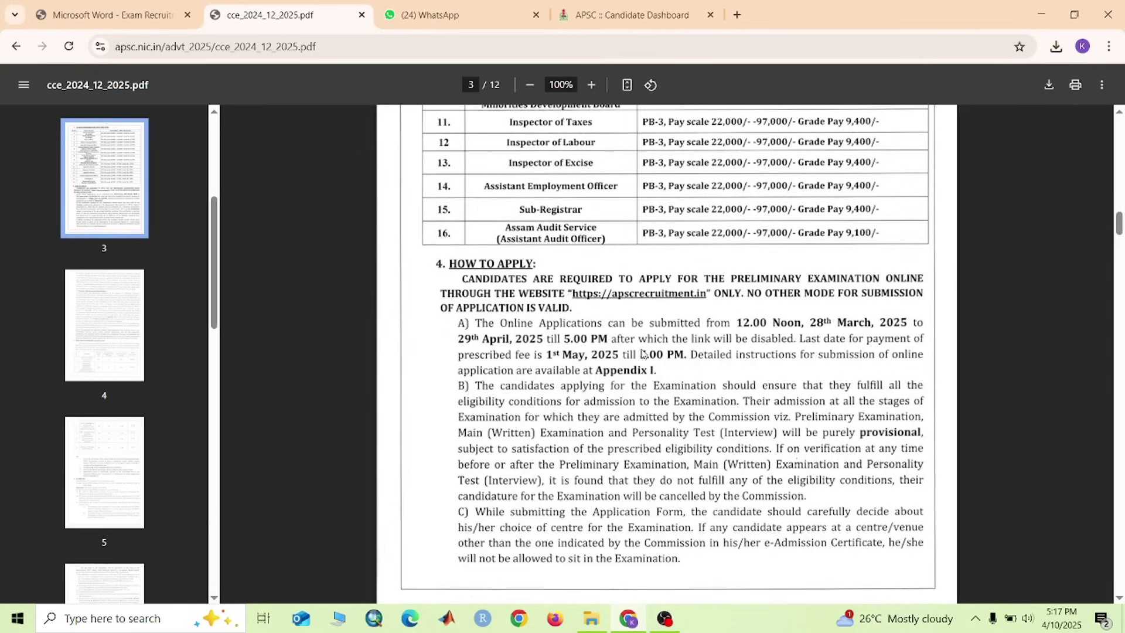
pyautogui.scroll(7, 640, 354)
pyautogui.scroll(20, 639, 354)
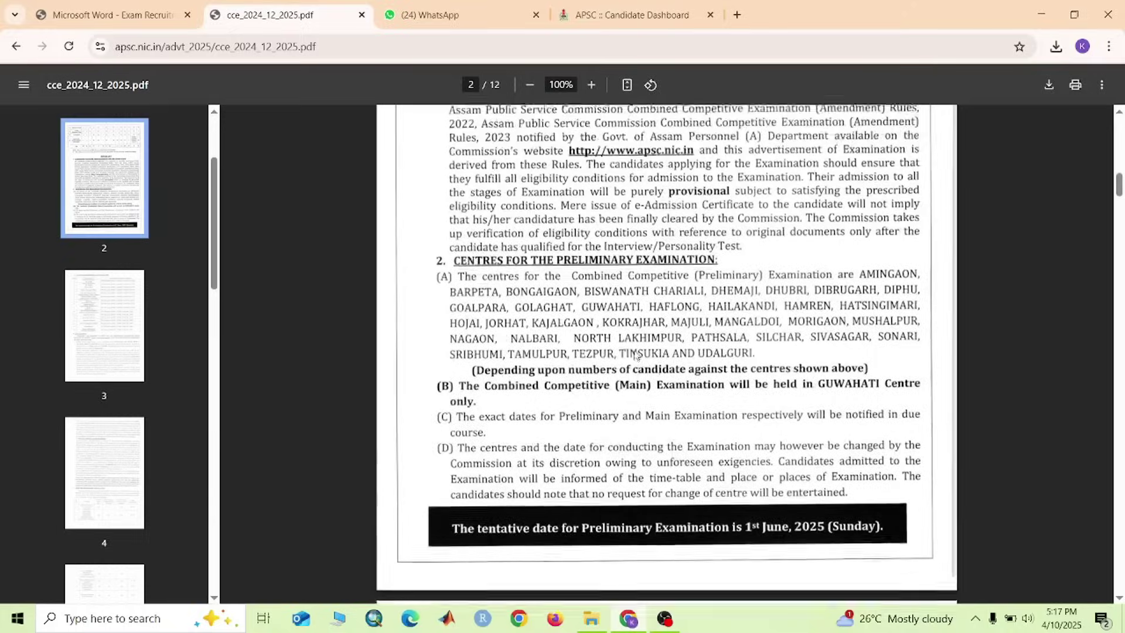
pyautogui.scroll(3, 635, 353)
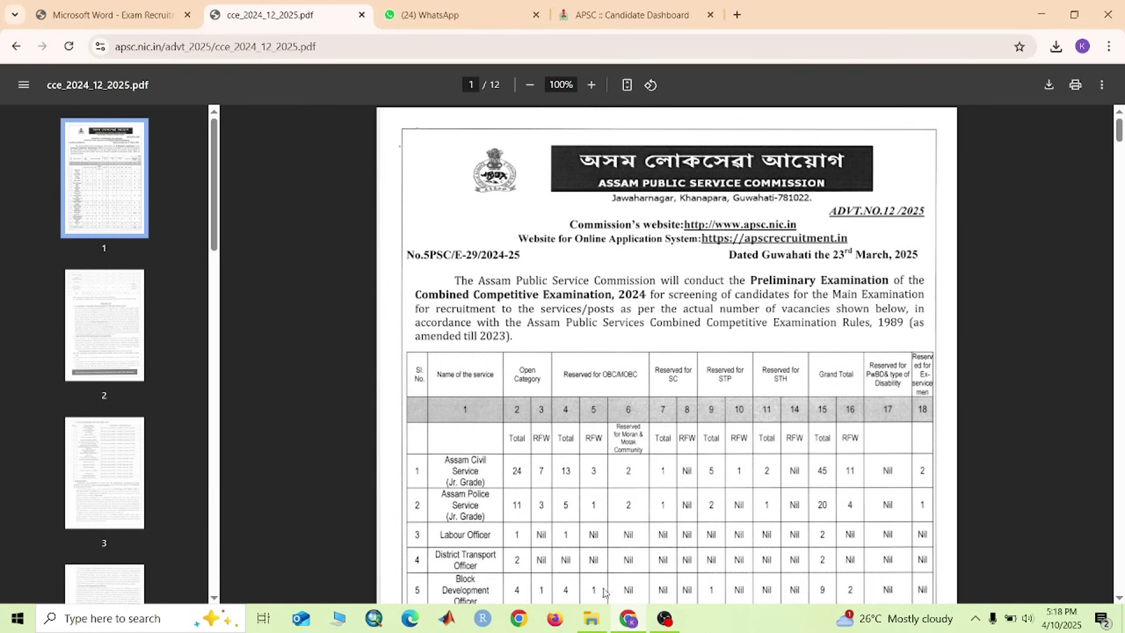
# Read through Declaration_FormA.pdf, then return to the APSC Candidate Dashboard application form
pyautogui.click(179, 15)
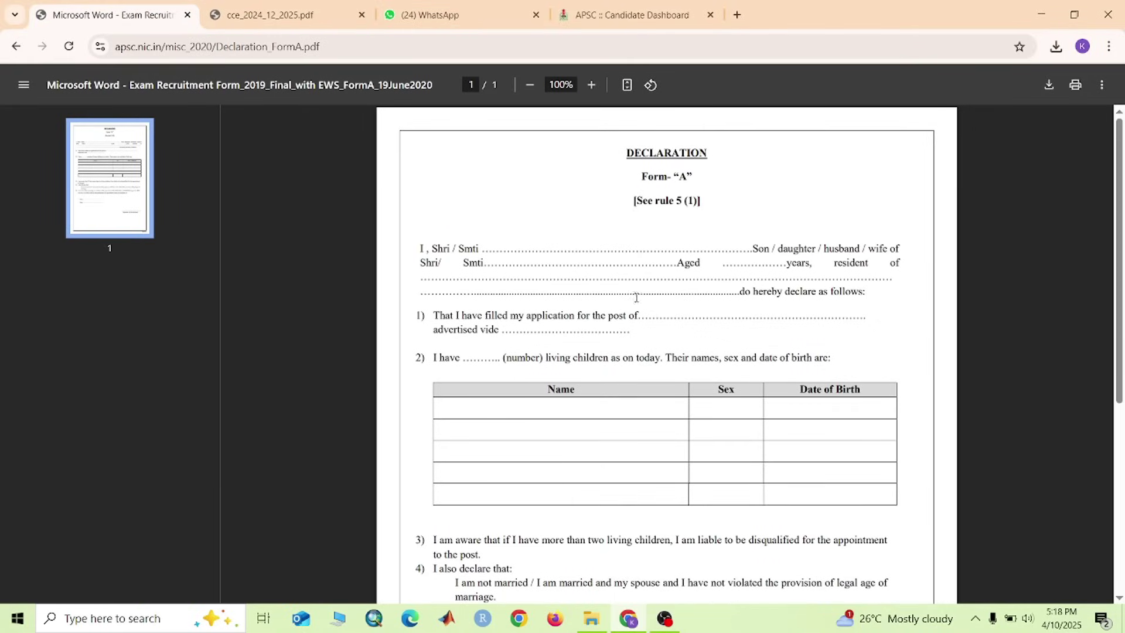
pyautogui.scroll(-3, 525, 389)
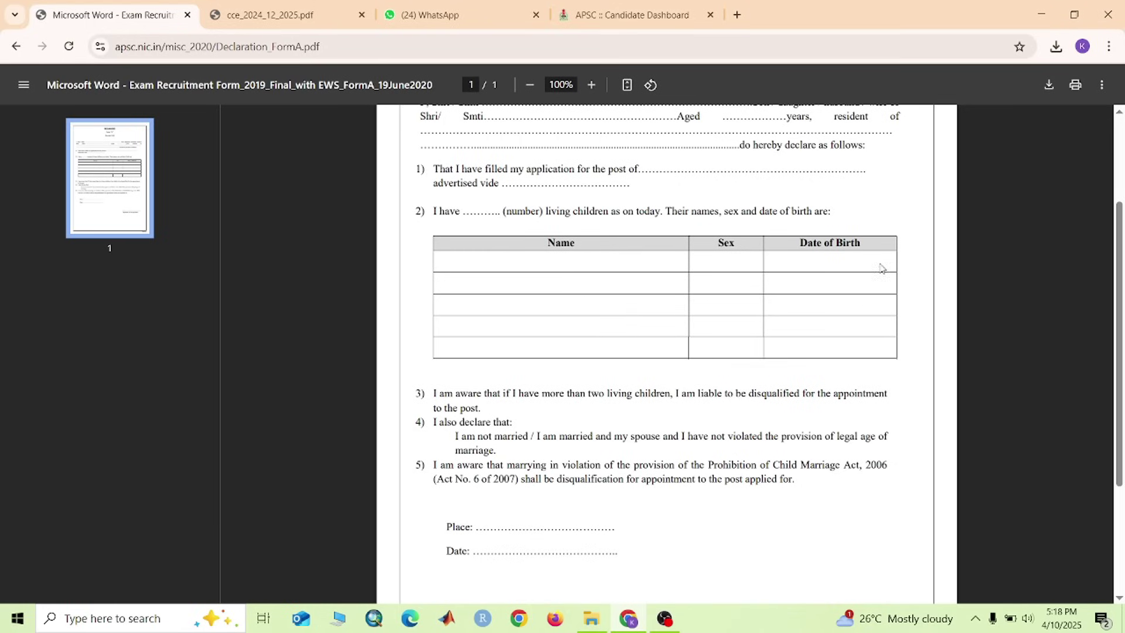
pyautogui.scroll(-3, 560, 360)
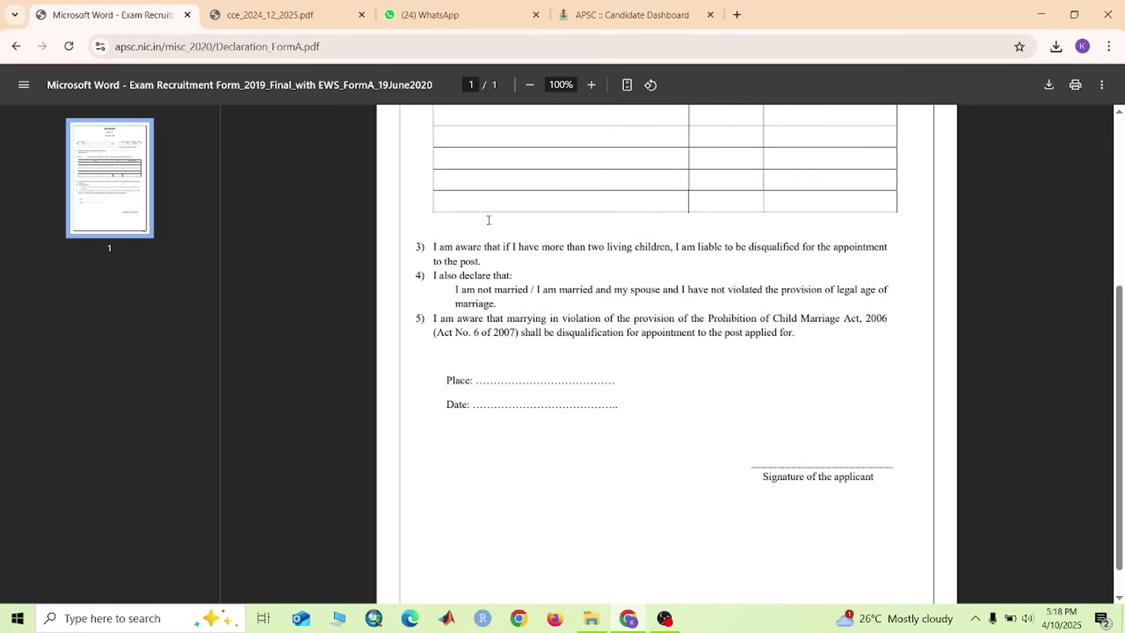
pyautogui.scroll(1, 502, 181)
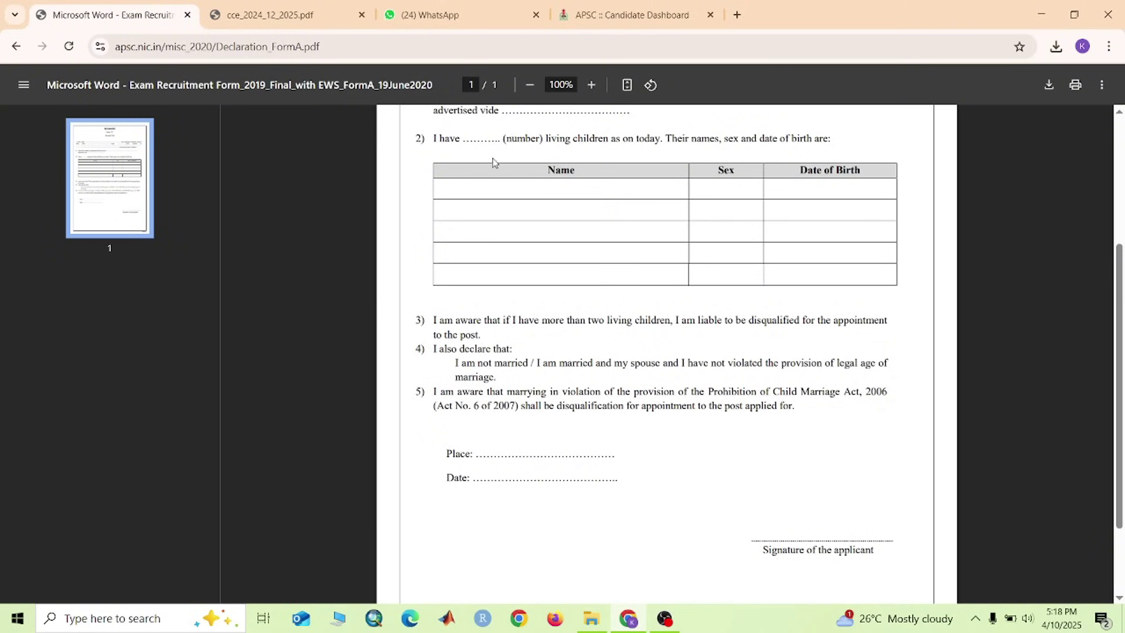
pyautogui.scroll(-1, 535, 350)
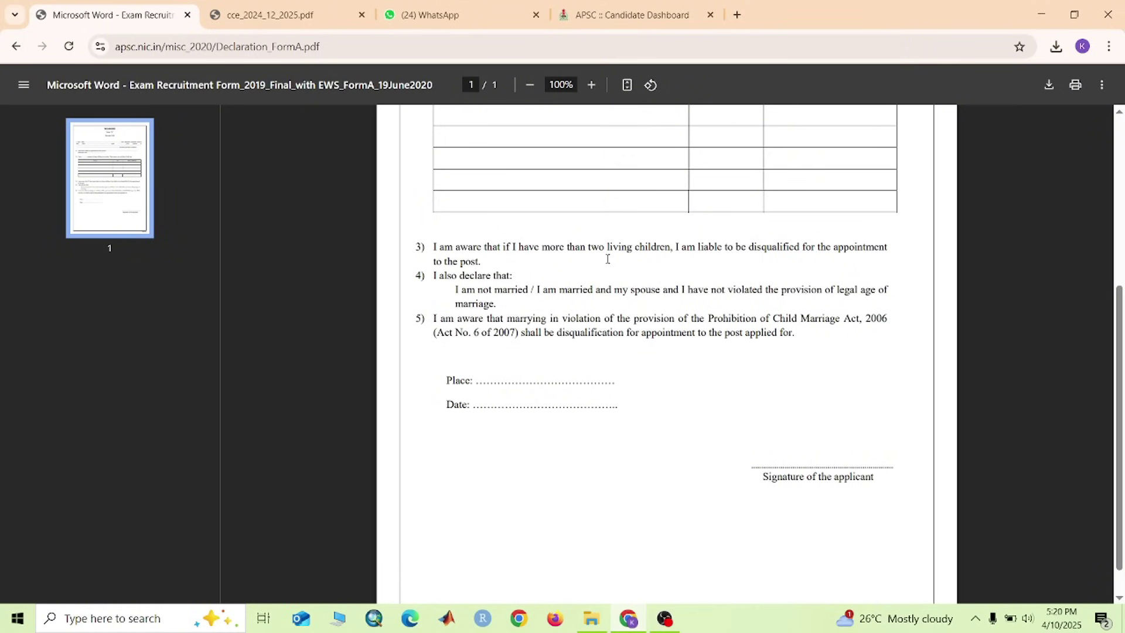
pyautogui.scroll(1, 608, 258)
pyautogui.scroll(2, 608, 258)
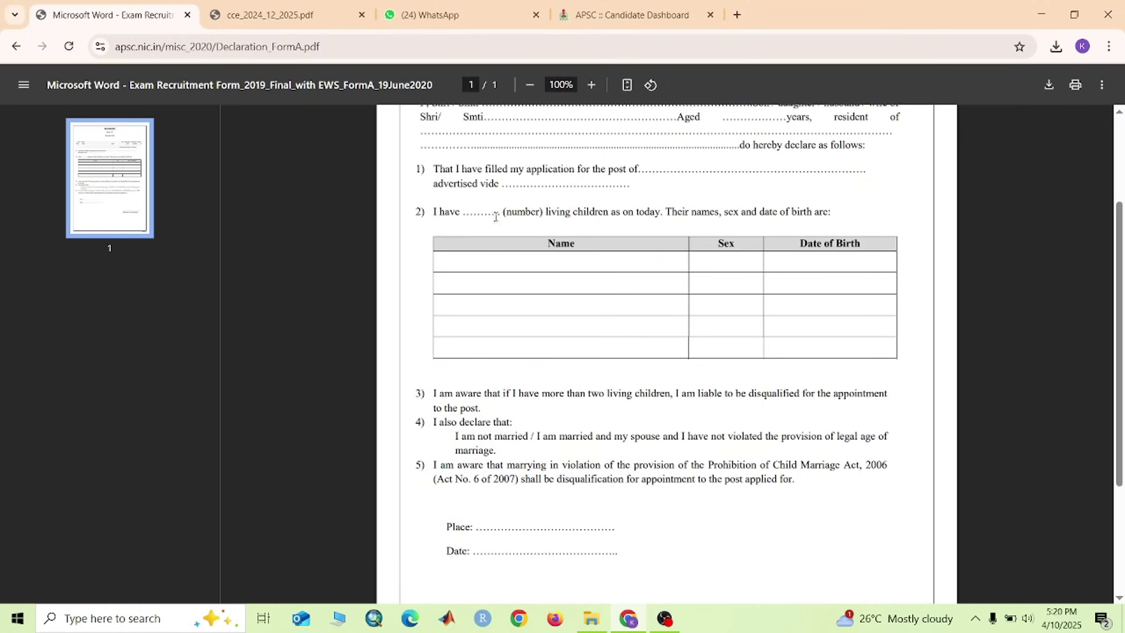
pyautogui.click(603, 18)
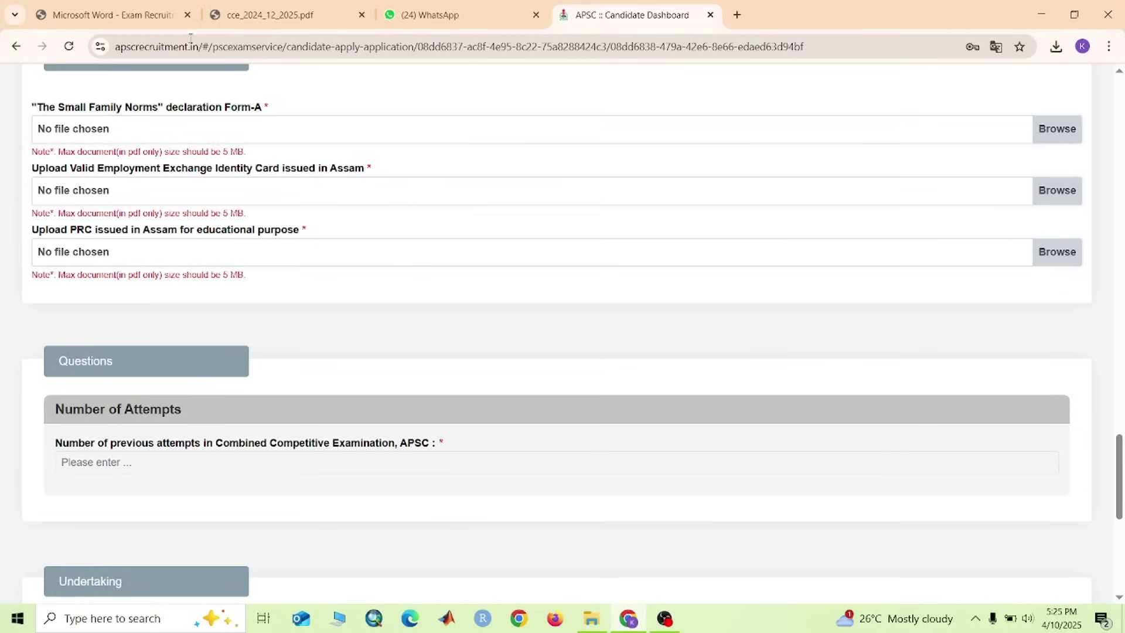
# From Downloads, upload Declaration_FormA (1).pdf as Form-A, emp.pdf as Employment Exchange card, prc.pdf as PRC
pyautogui.click(1064, 140)
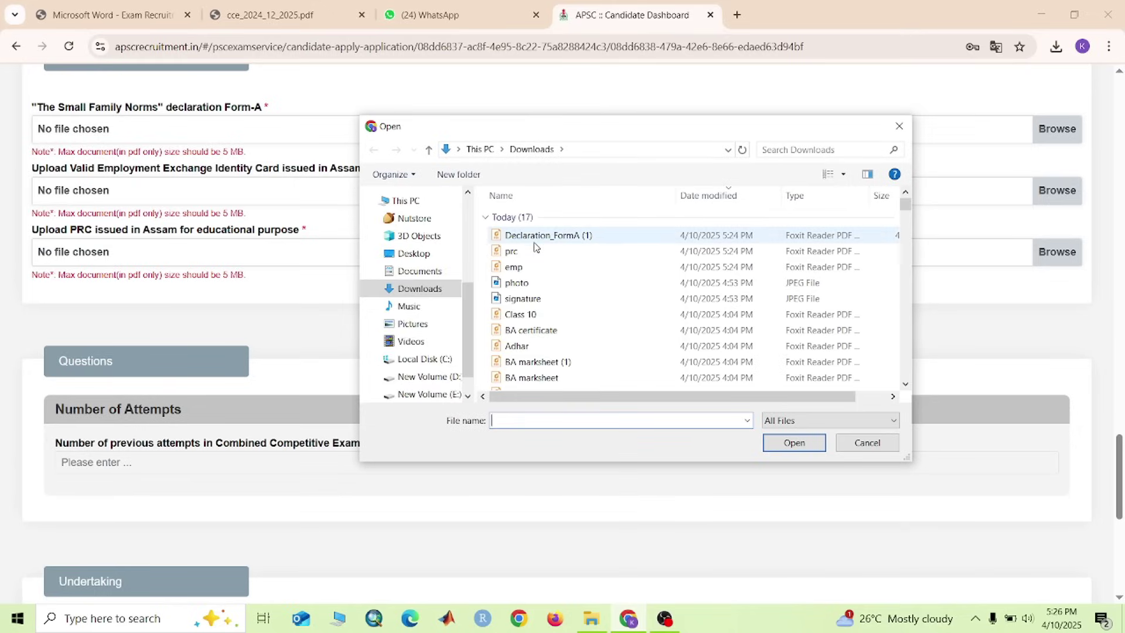
pyautogui.click(536, 245)
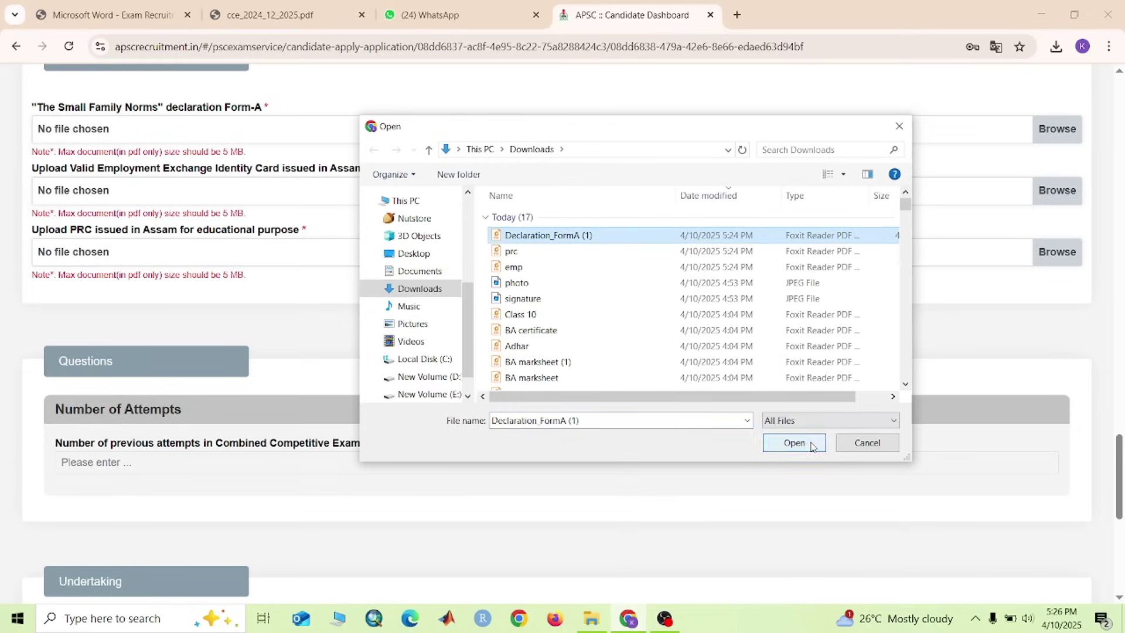
pyautogui.click(791, 443)
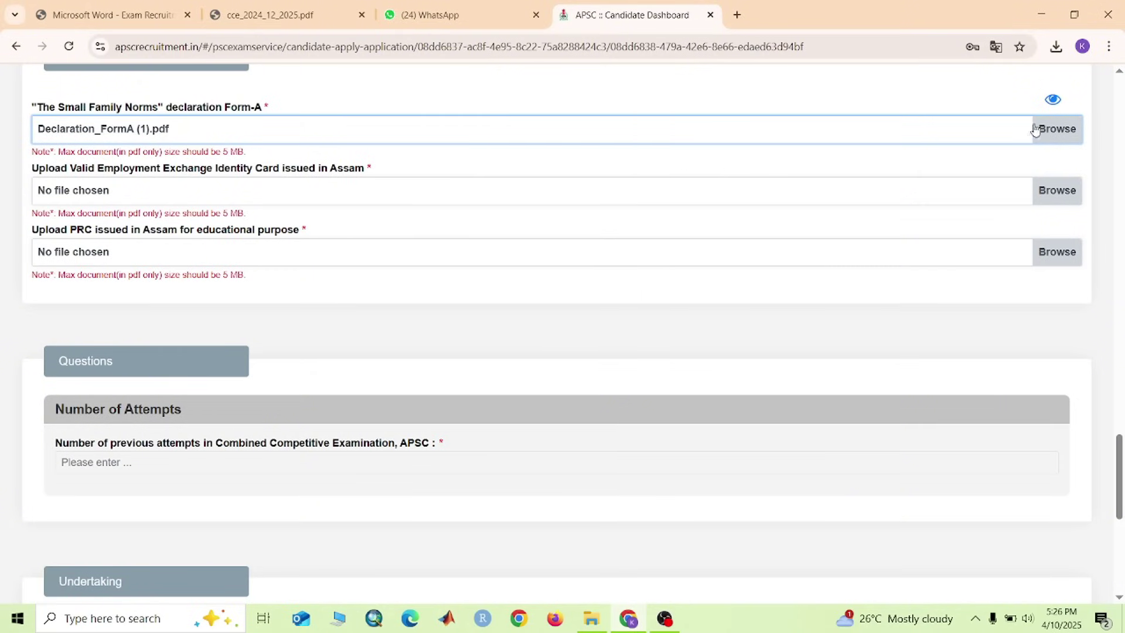
pyautogui.click(1059, 191)
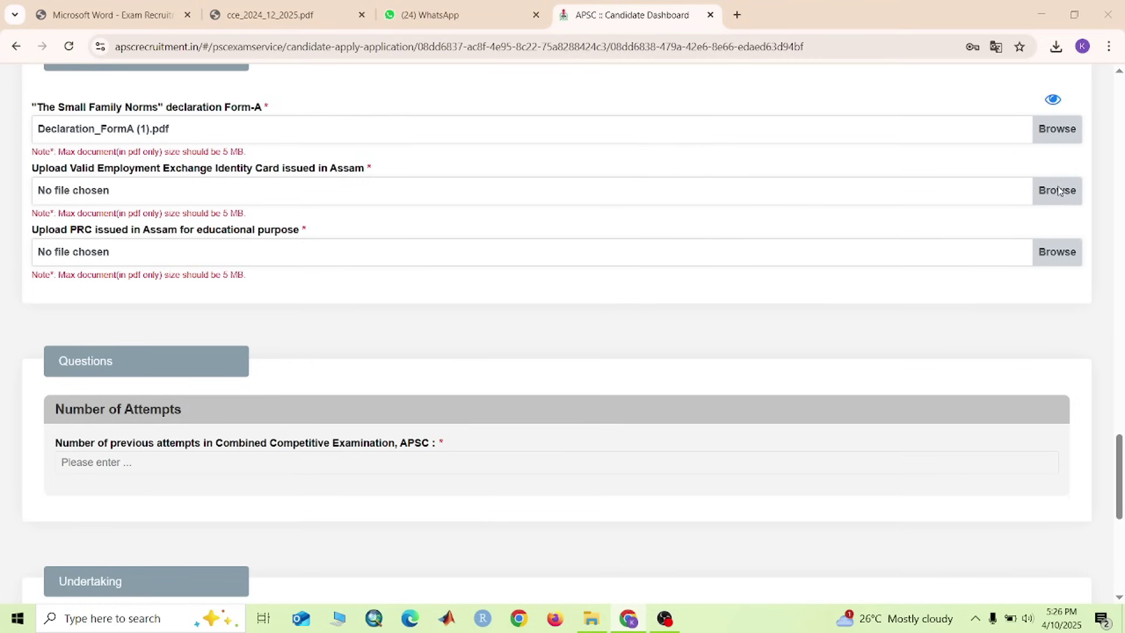
pyautogui.click(539, 267)
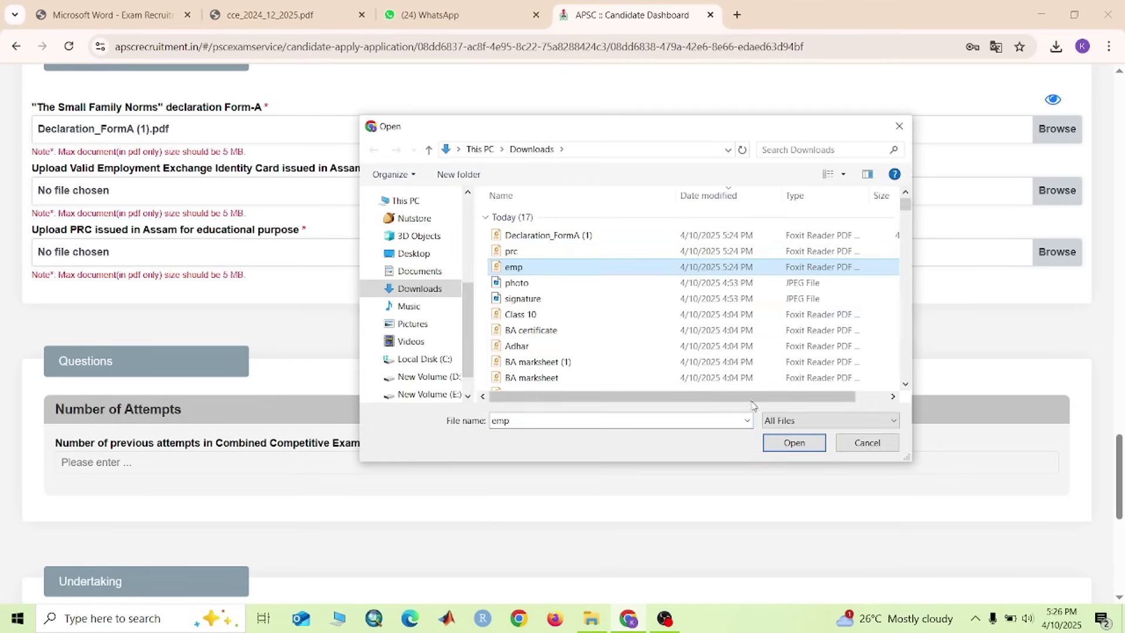
pyautogui.click(811, 444)
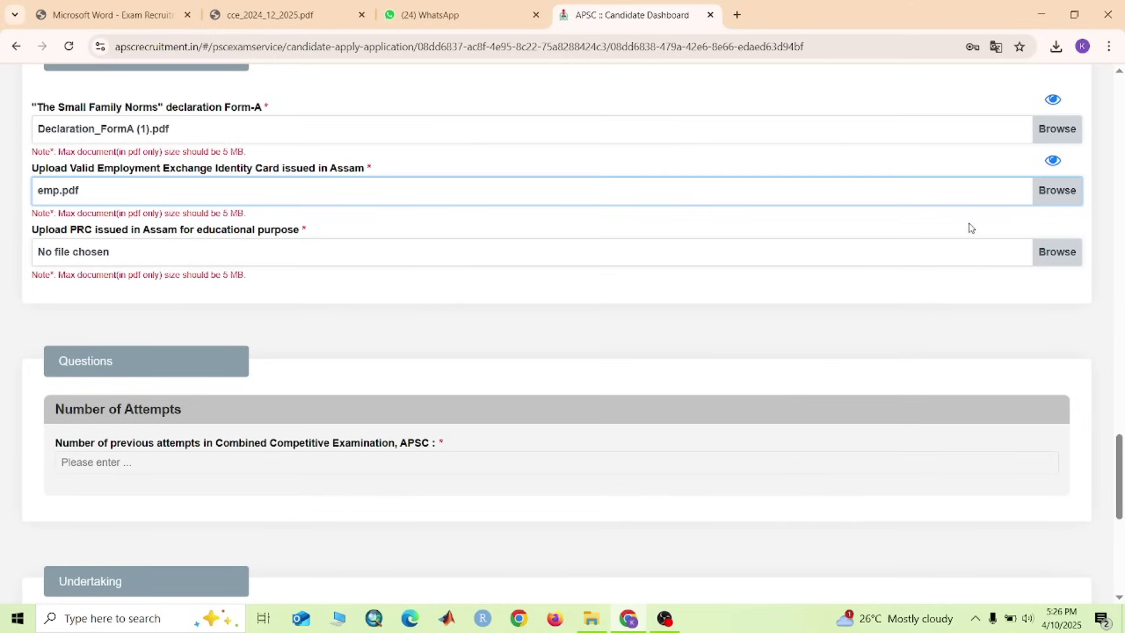
pyautogui.click(1043, 255)
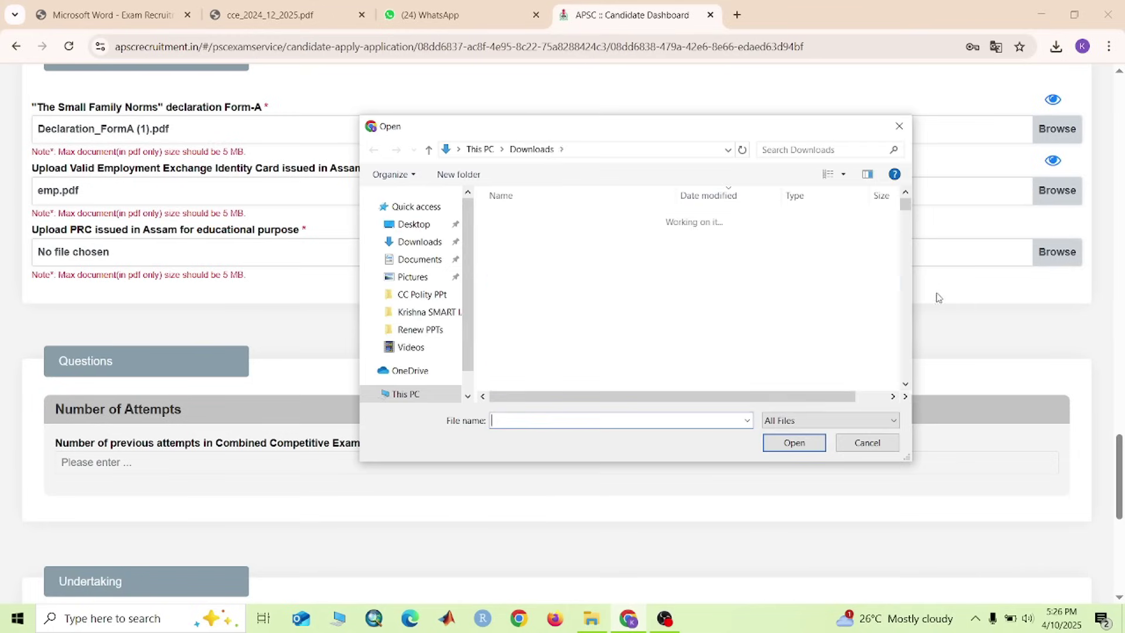
pyautogui.click(531, 251)
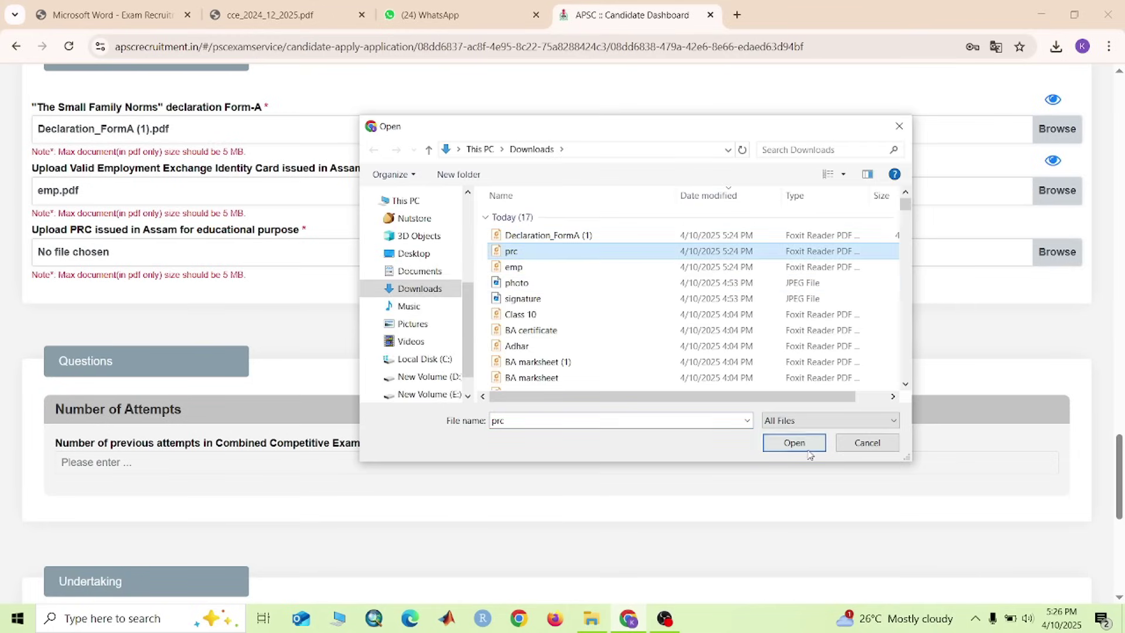
pyautogui.click(795, 442)
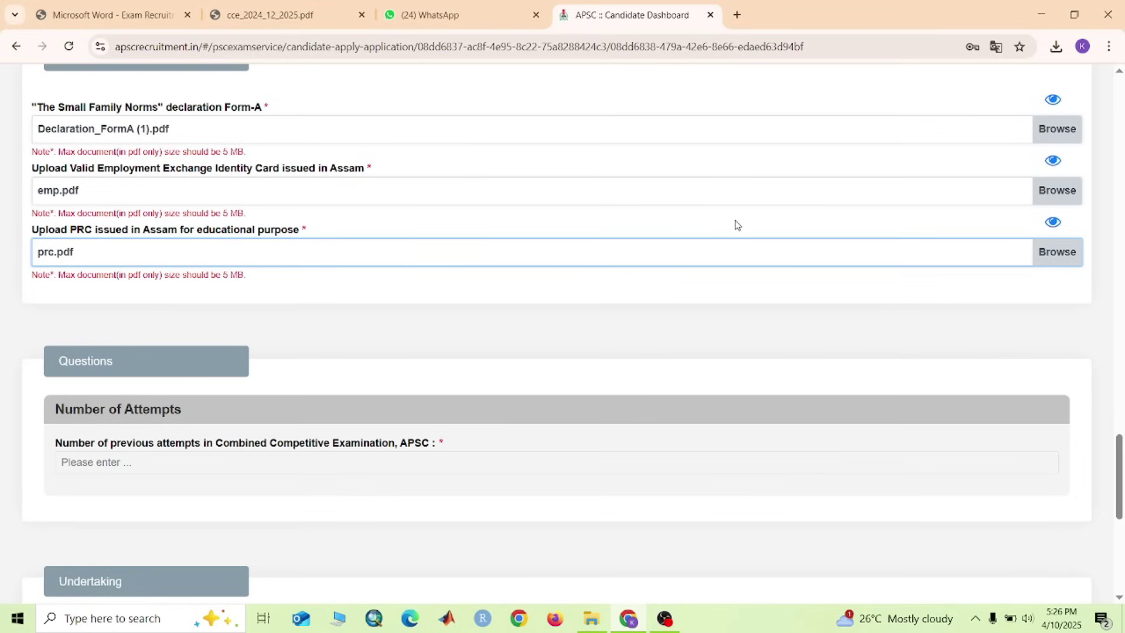
pyautogui.scroll(-3, 658, 304)
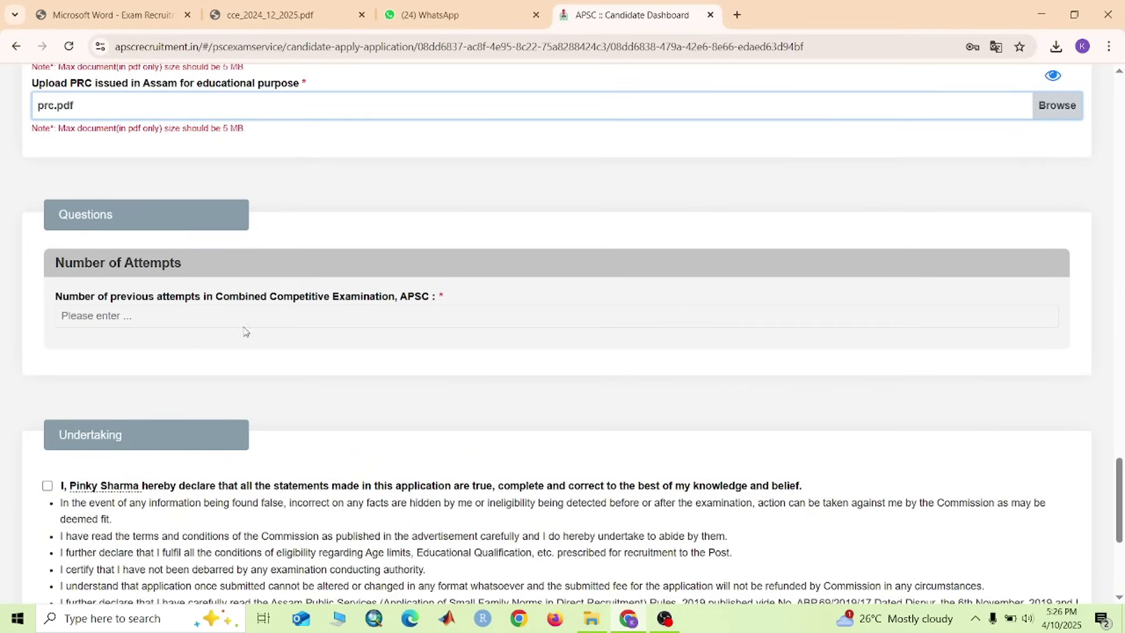
# Enter 0 as the number of previous attempts and move down toward the Undertaking section
pyautogui.click(162, 319)
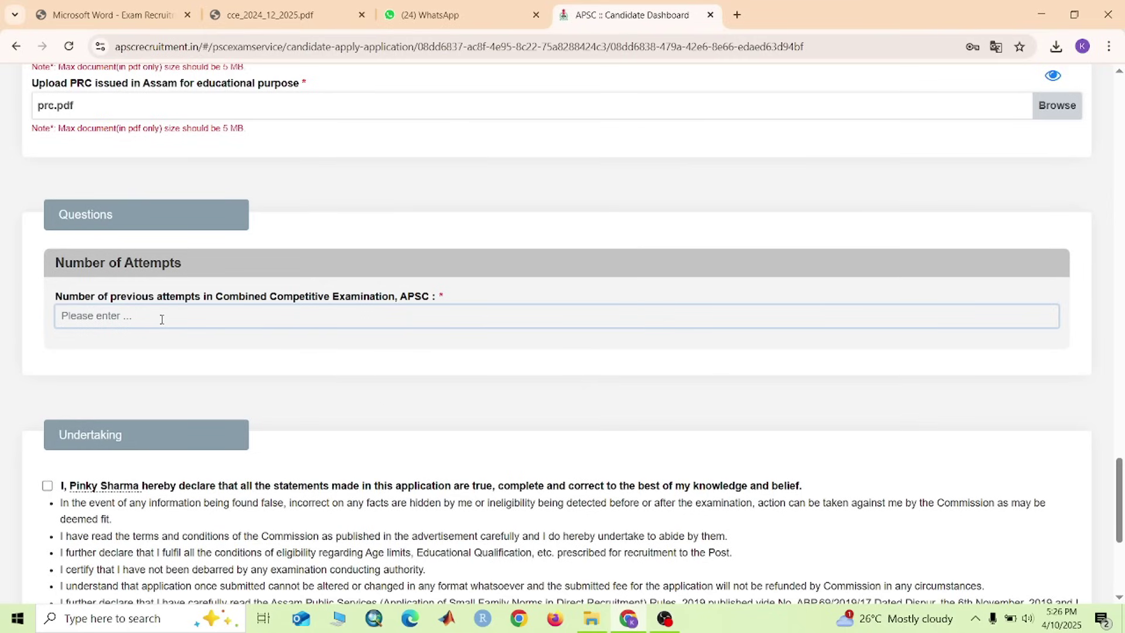
pyautogui.write('0')
pyautogui.scroll(-3, 185, 372)
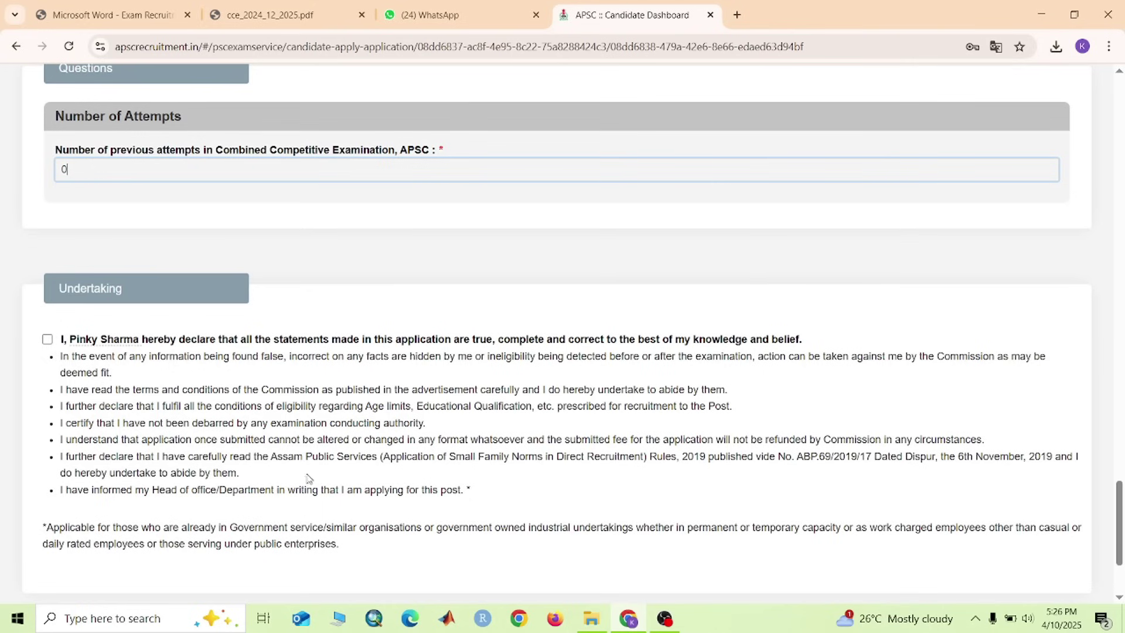
pyautogui.scroll(-3, 307, 478)
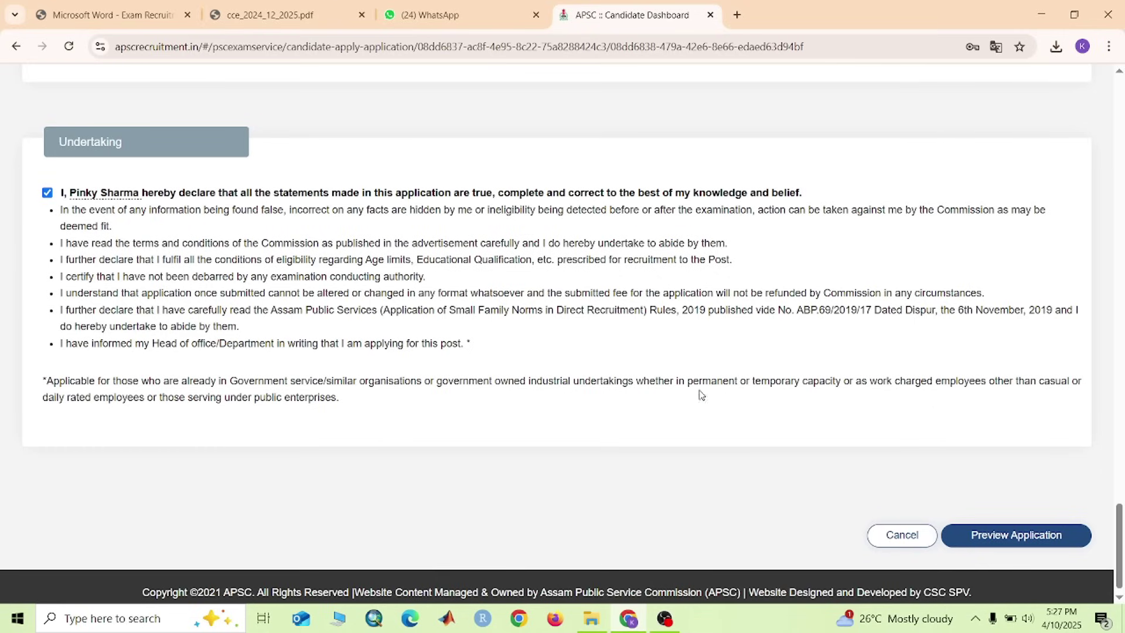
# Look over the full preview of the filled CCE application, then submit it
pyautogui.click(1038, 535)
pyautogui.scroll(-9, 517, 338)
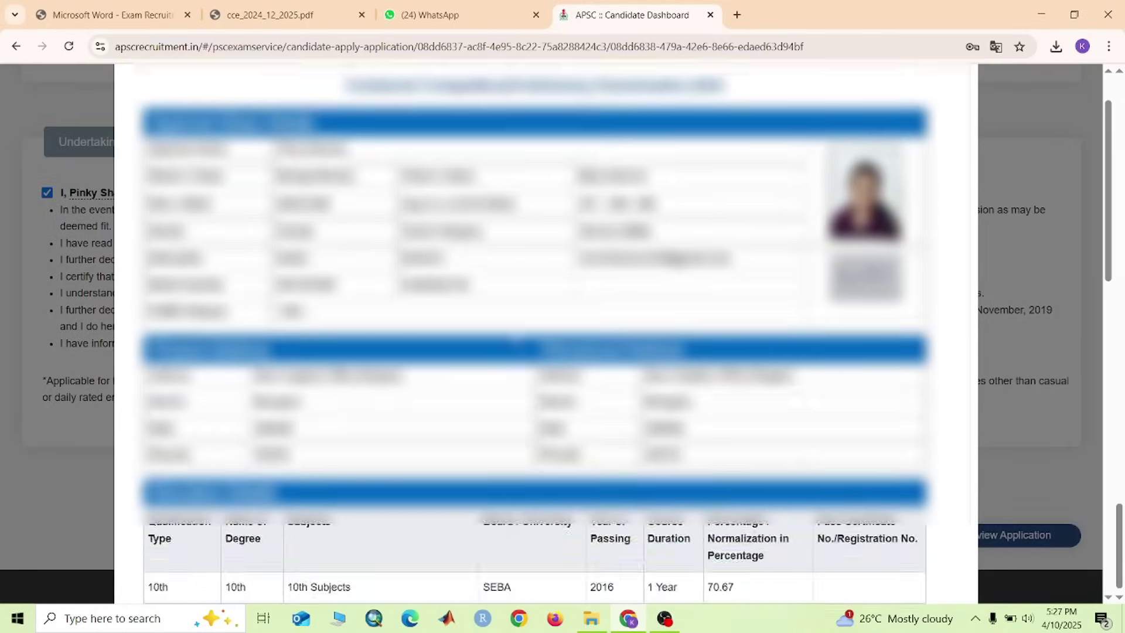
pyautogui.scroll(-8, 517, 339)
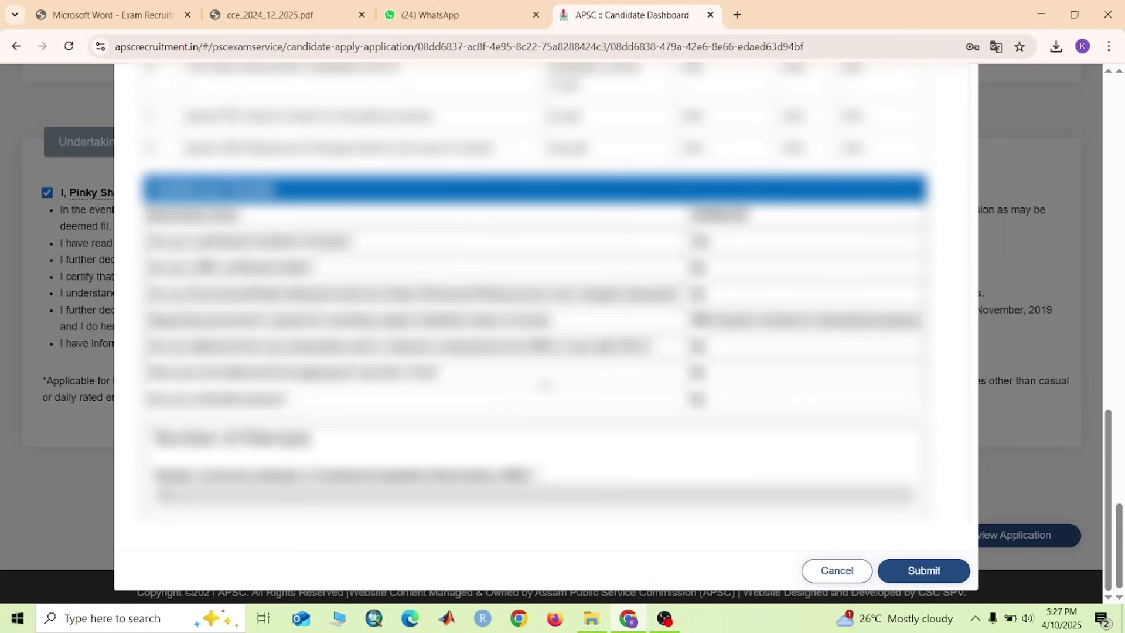
pyautogui.scroll(2, 527, 351)
pyautogui.scroll(-3, 557, 375)
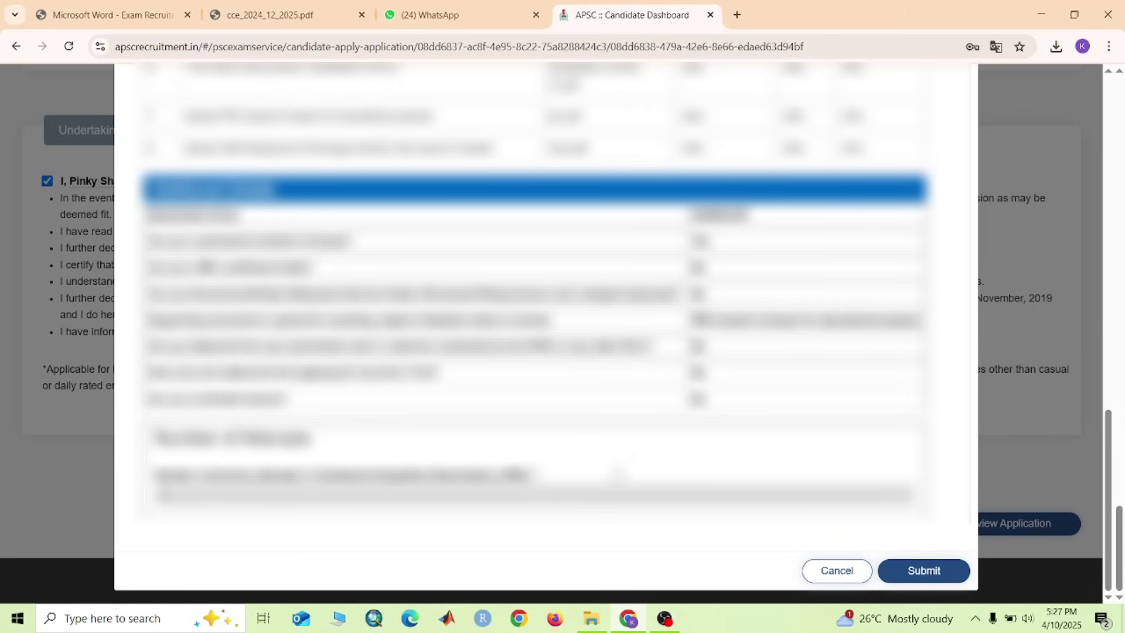
pyautogui.scroll(15, 364, 391)
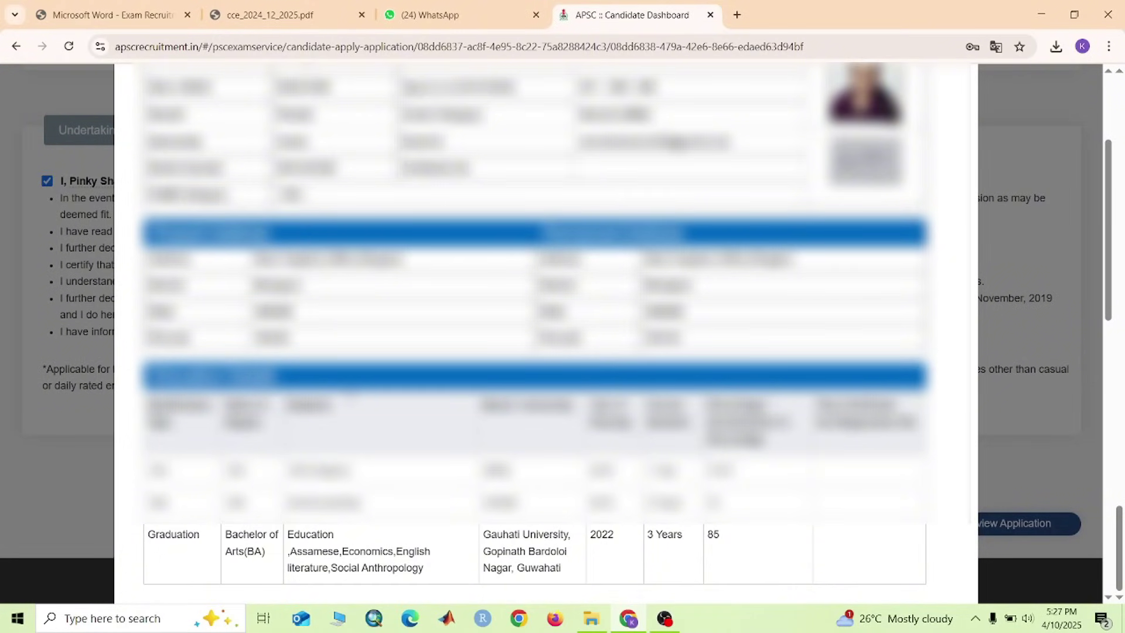
pyautogui.scroll(2, 534, 334)
pyautogui.scroll(-10, 534, 333)
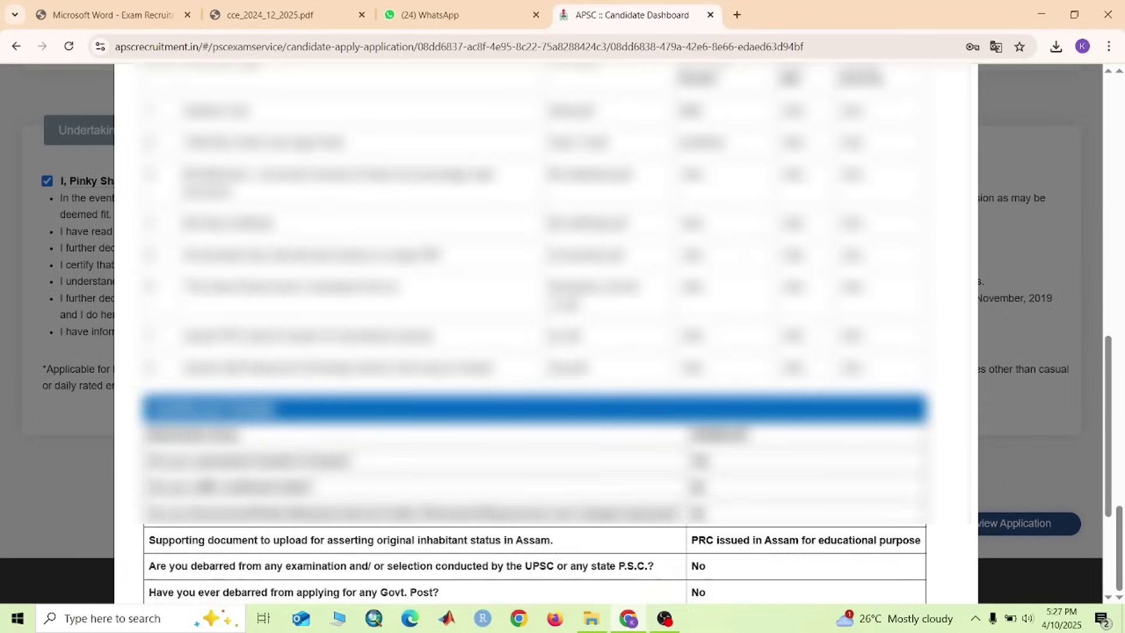
pyautogui.scroll(-4, 482, 406)
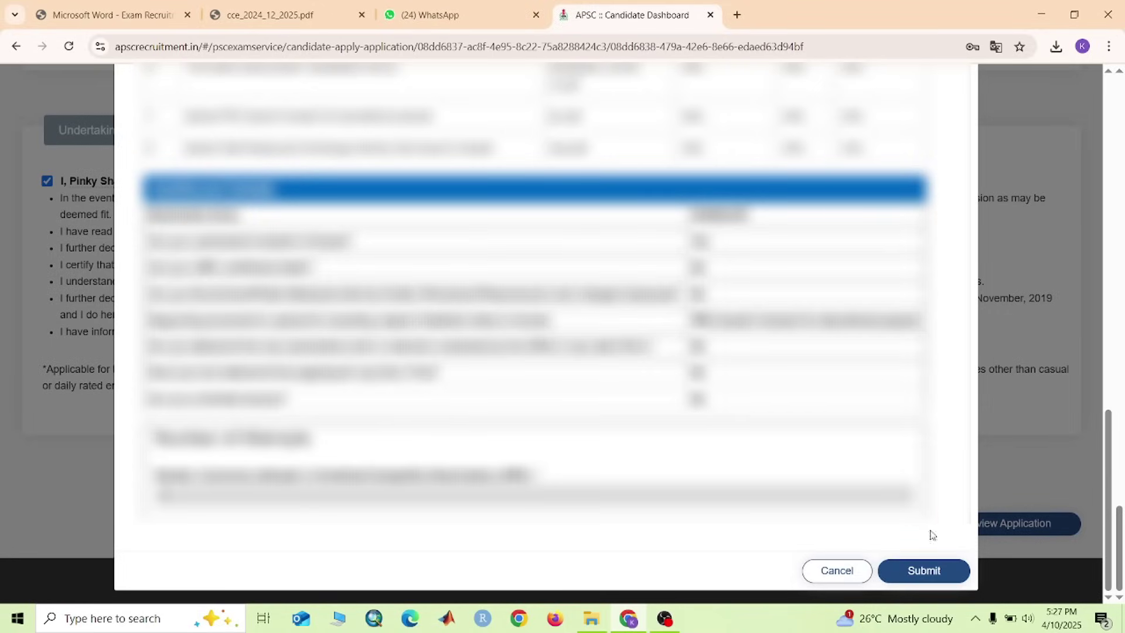
pyautogui.click(953, 572)
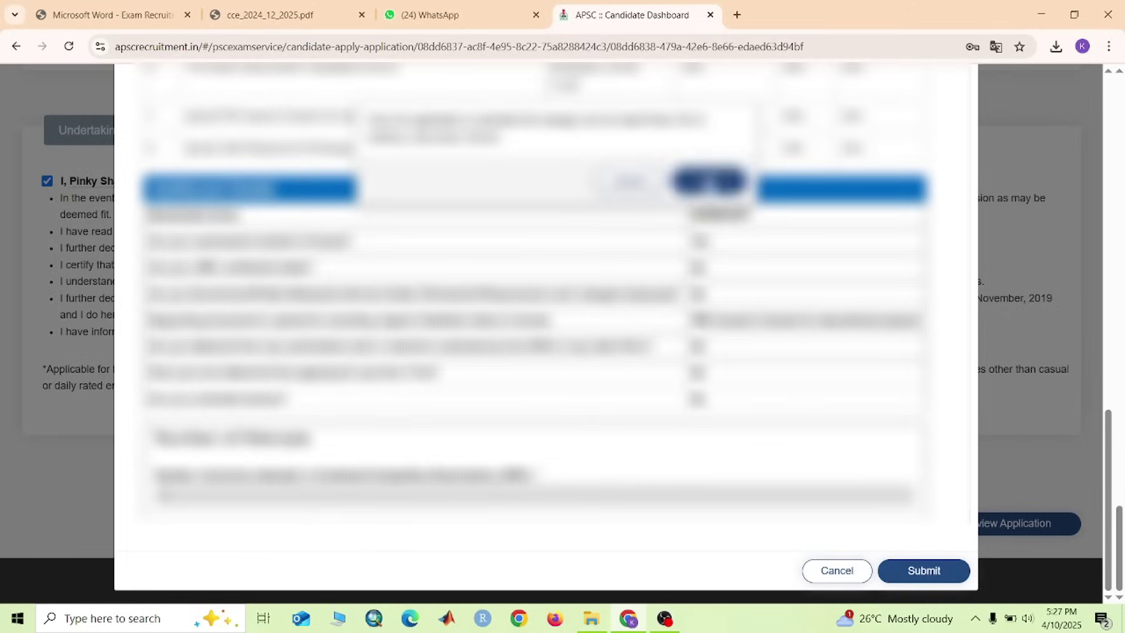
# Confirm the final submission and log back in with the account password and captcha
pyautogui.click(708, 182)
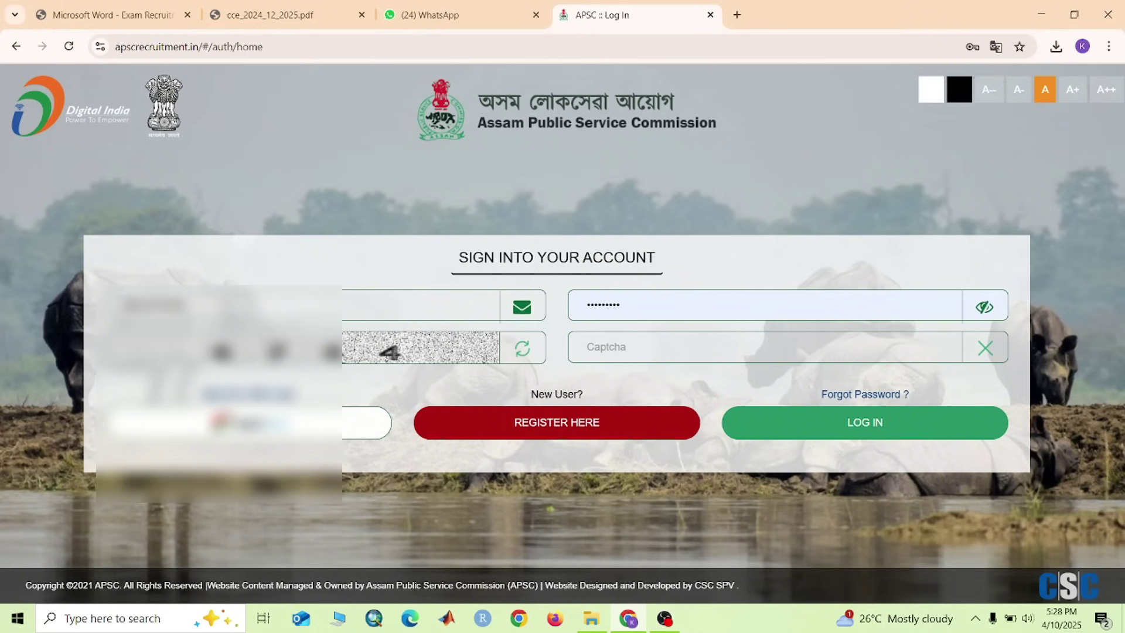
pyautogui.click(638, 319)
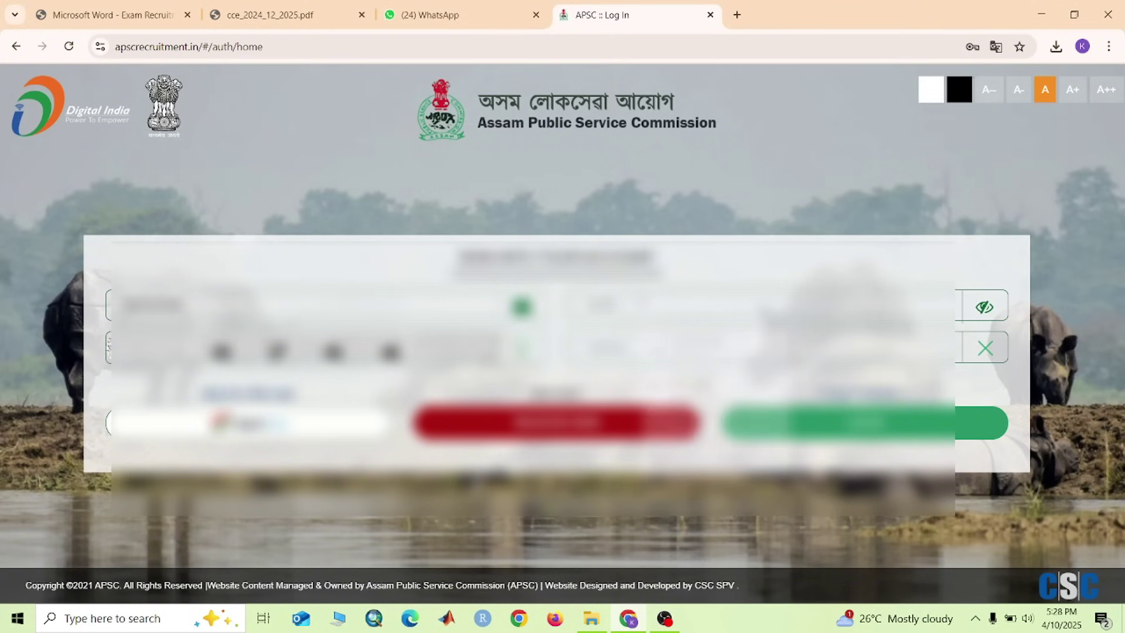
pyautogui.click(673, 355)
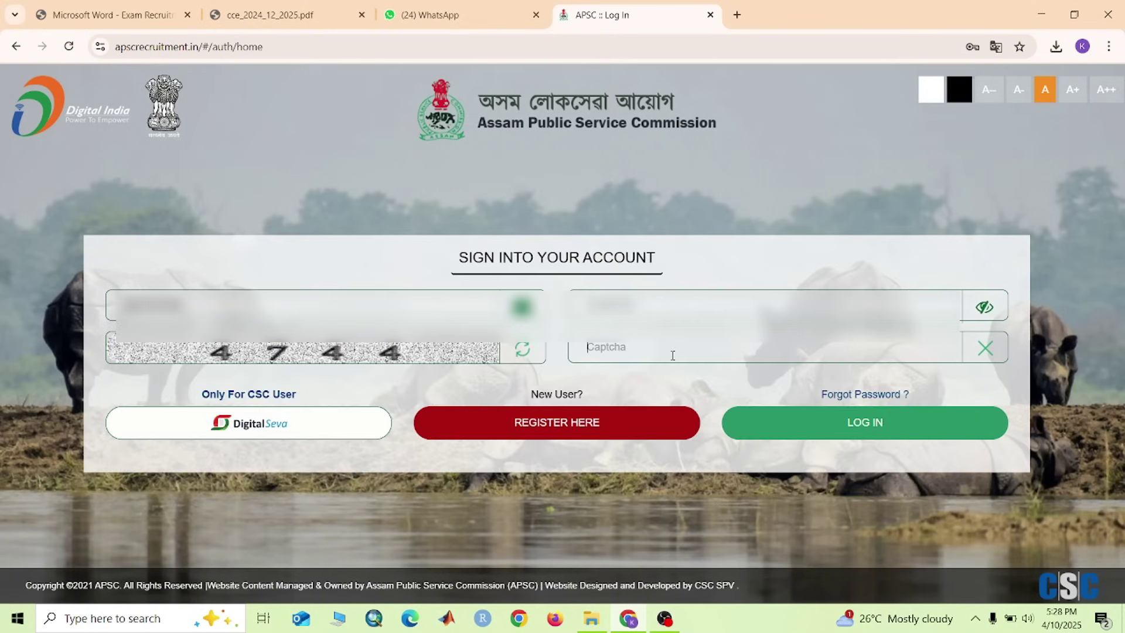
pyautogui.write('4744')
pyautogui.click(775, 432)
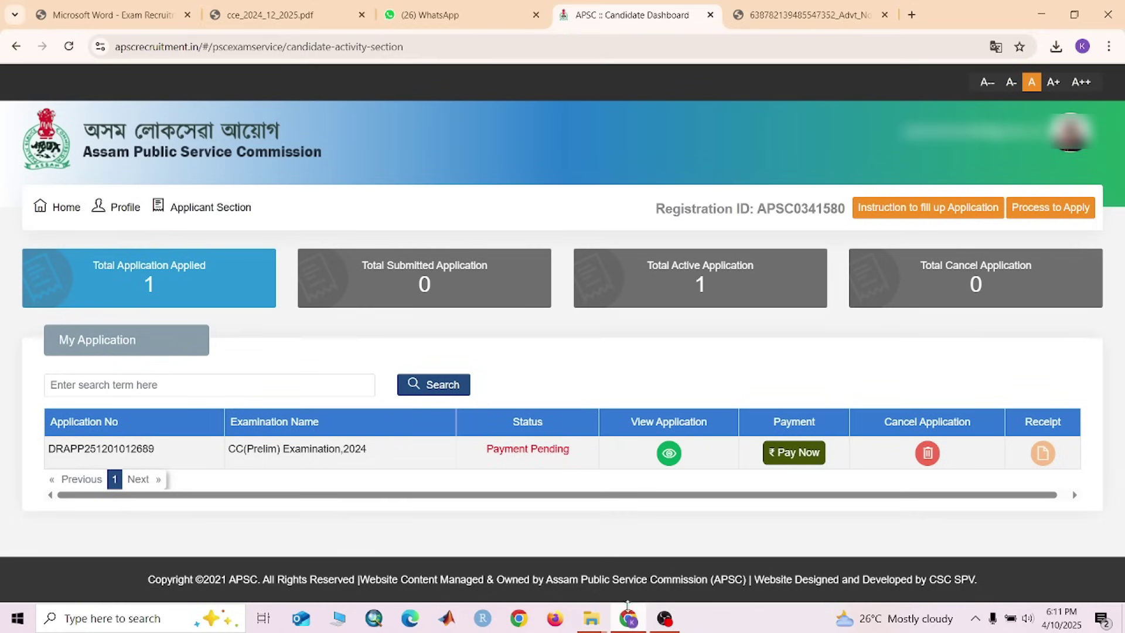
# Choose Pay Now for the CC(Prelim) Examination,2024 application and view the ₹47.20 fee total
pyautogui.moveTo(204, 219)
pyautogui.click(783, 462)
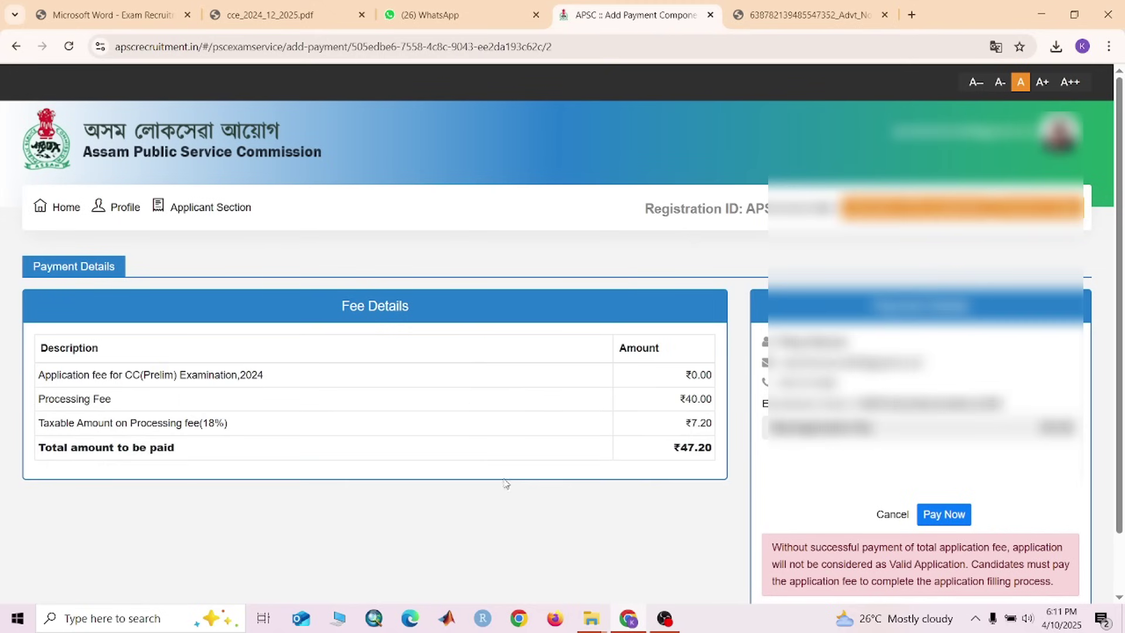
pyautogui.scroll(-1, 492, 476)
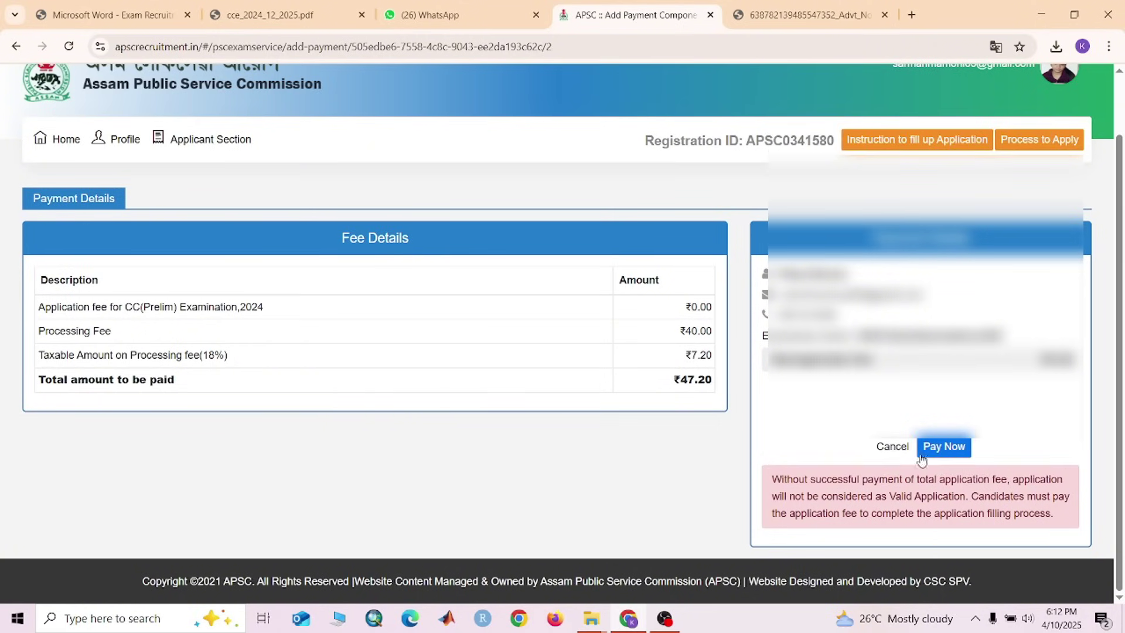
# Pay by Payment Gateway via CANARA BANK PG, accept the terms, and acknowledge the GRN
pyautogui.click(949, 453)
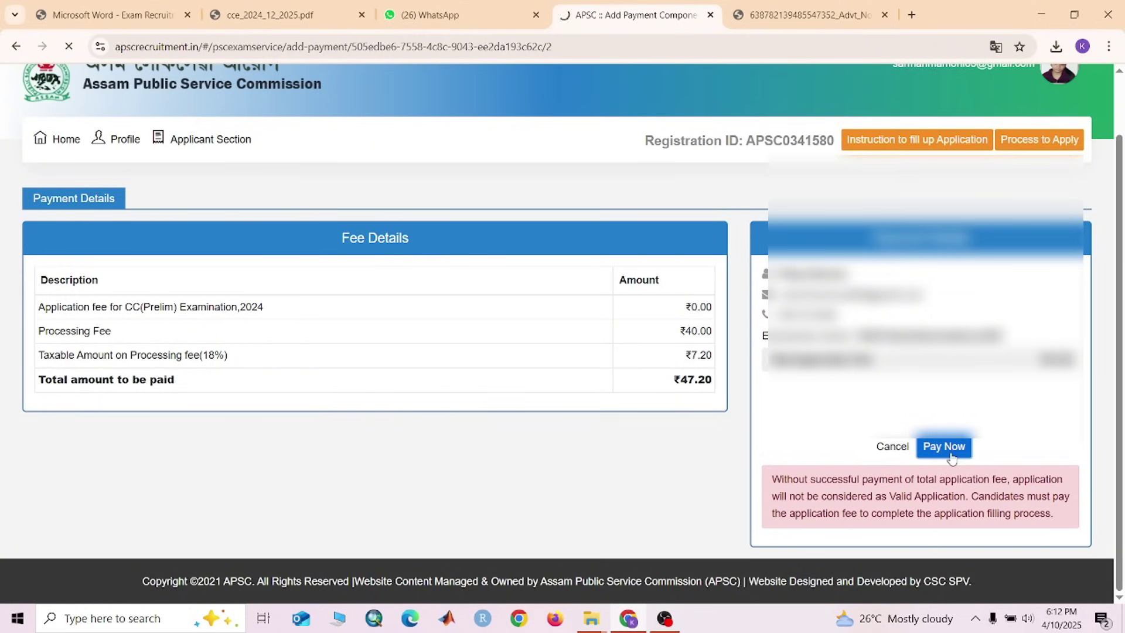
pyautogui.scroll(-3, 625, 484)
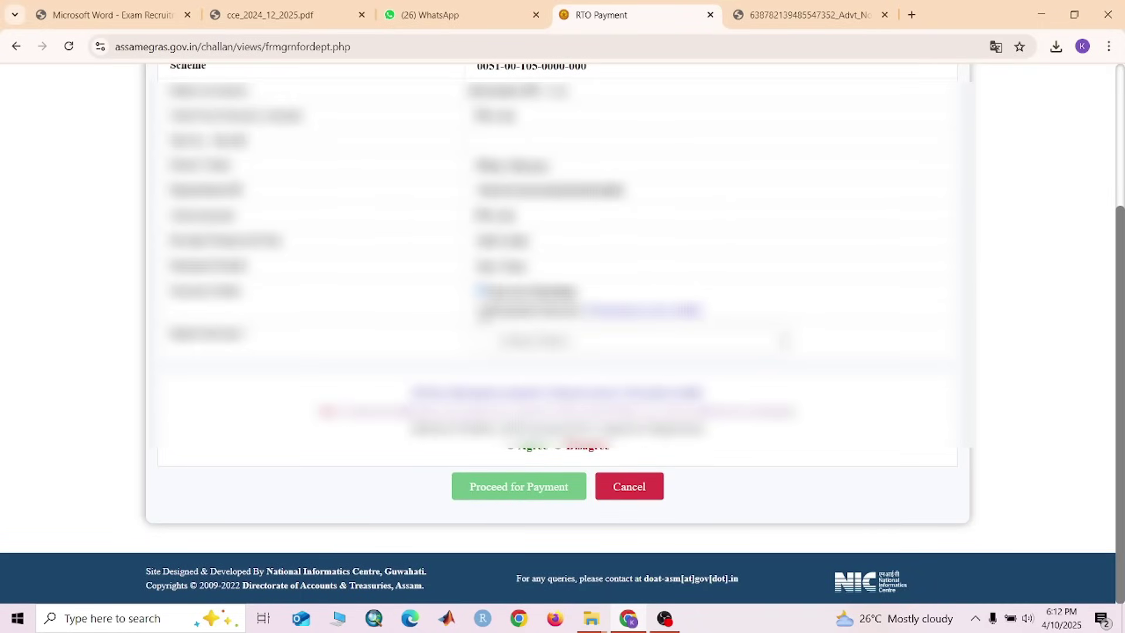
pyautogui.click(481, 308)
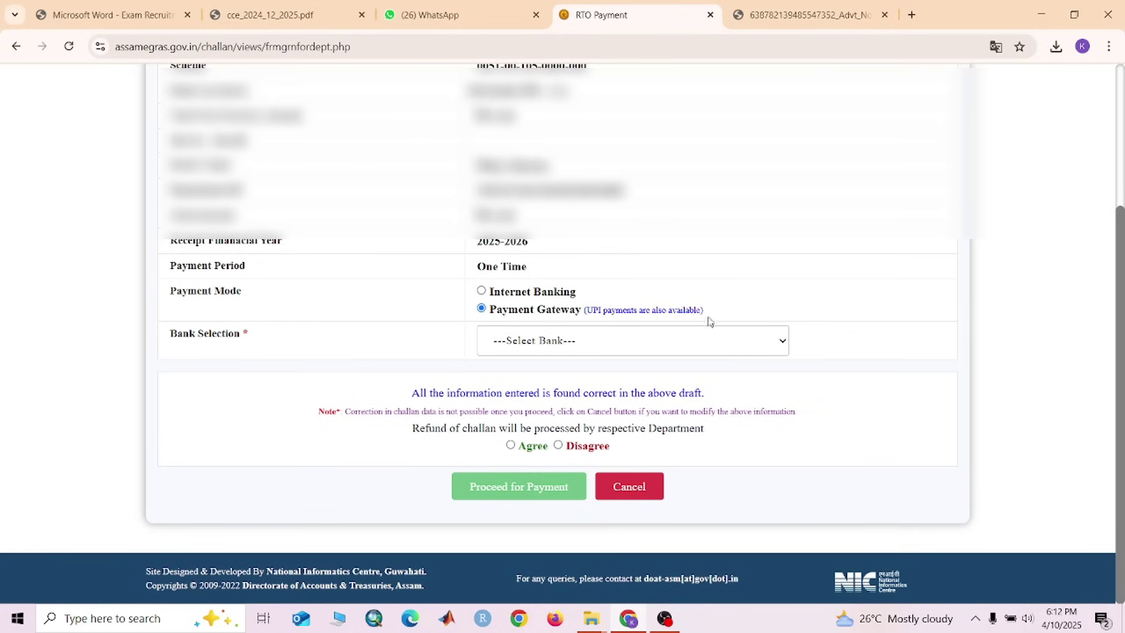
pyautogui.click(777, 341)
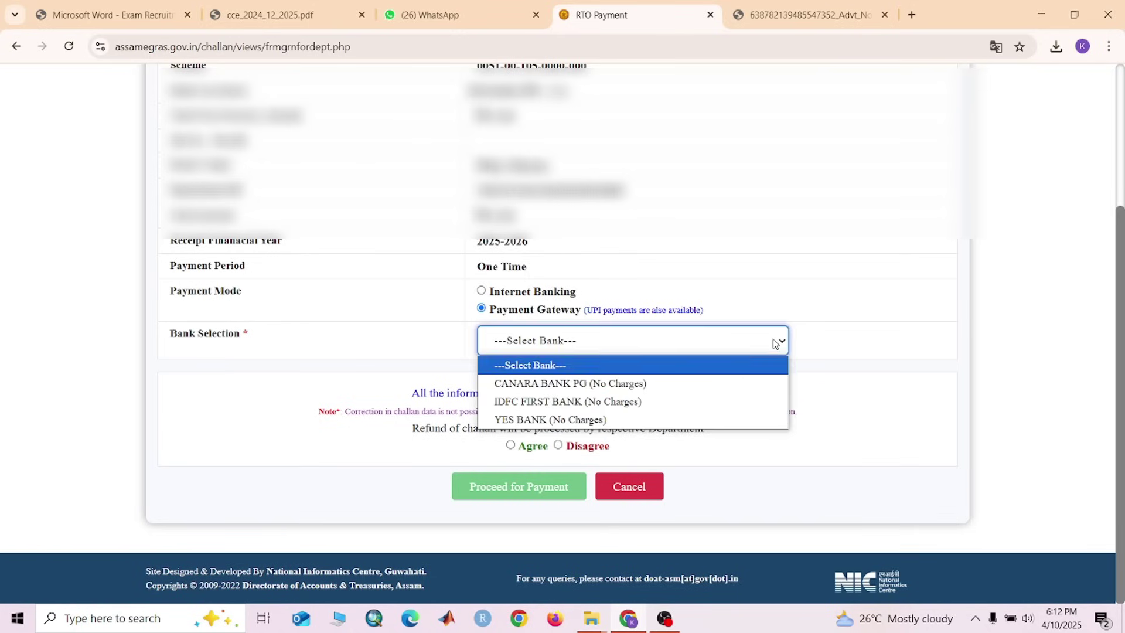
pyautogui.click(553, 384)
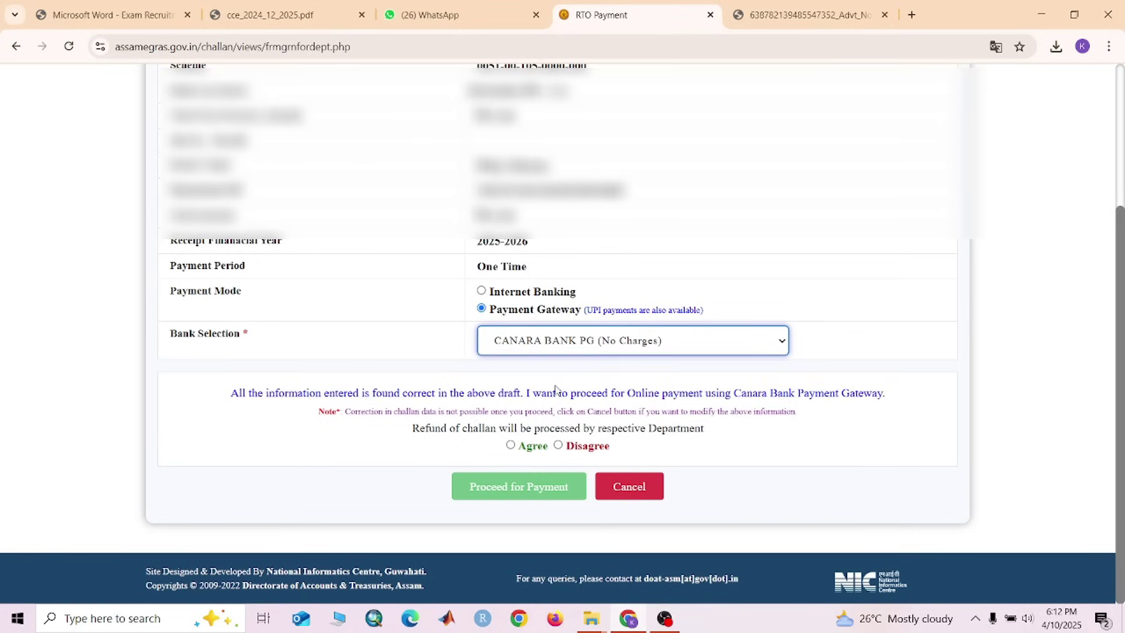
pyautogui.click(511, 446)
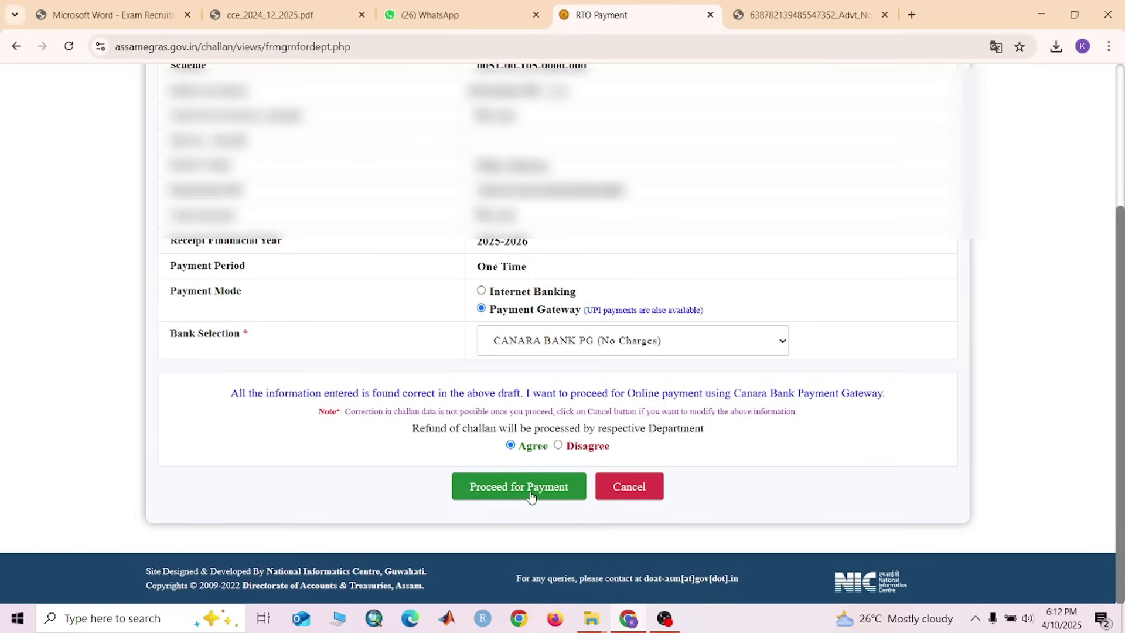
pyautogui.click(531, 496)
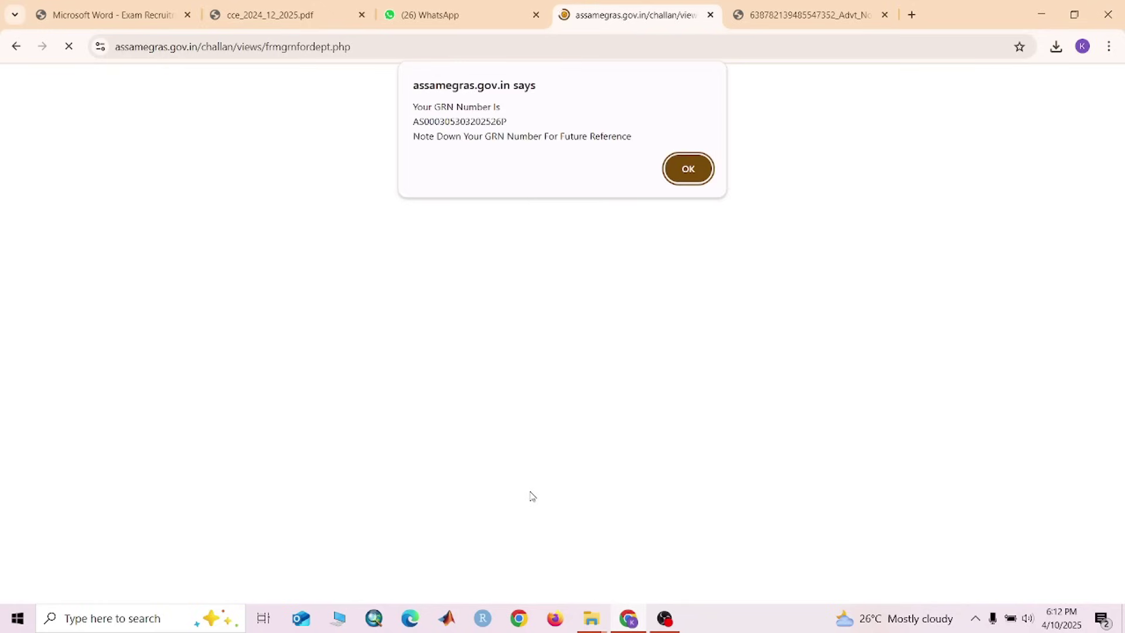
pyautogui.click(694, 168)
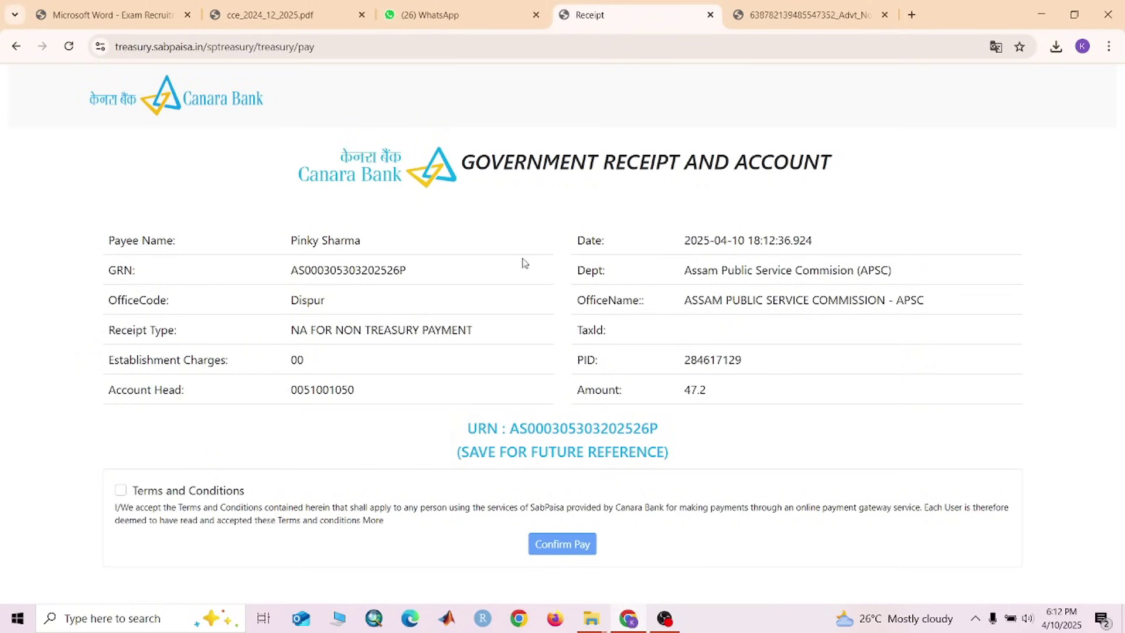